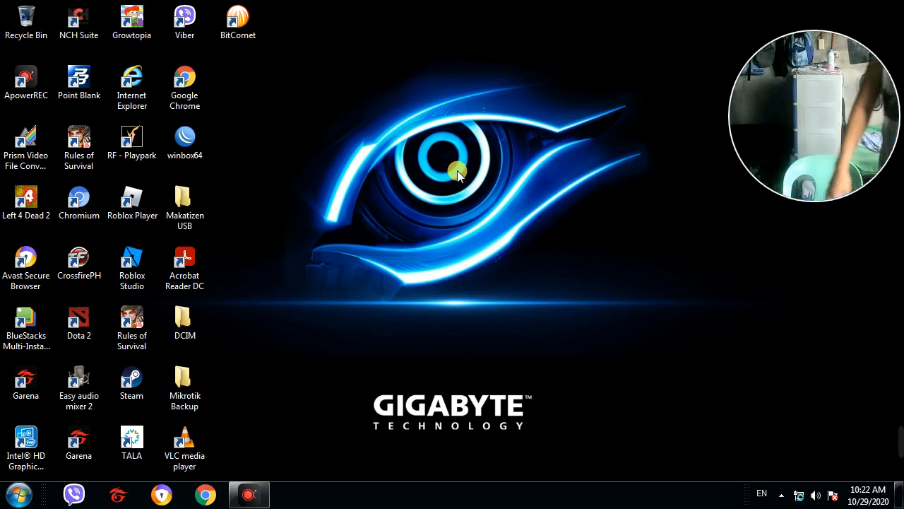
left_click(781, 495)
left_click(780, 422)
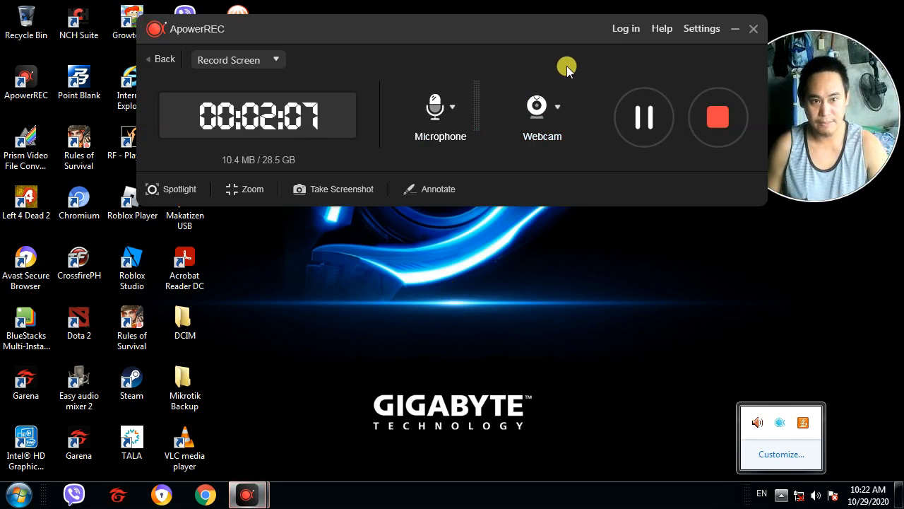
left_click(731, 29)
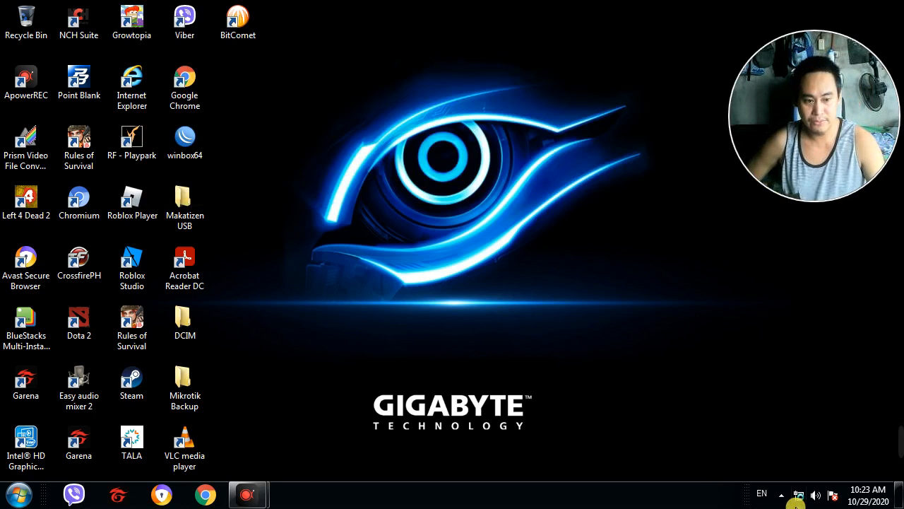
mouse_move(801, 497)
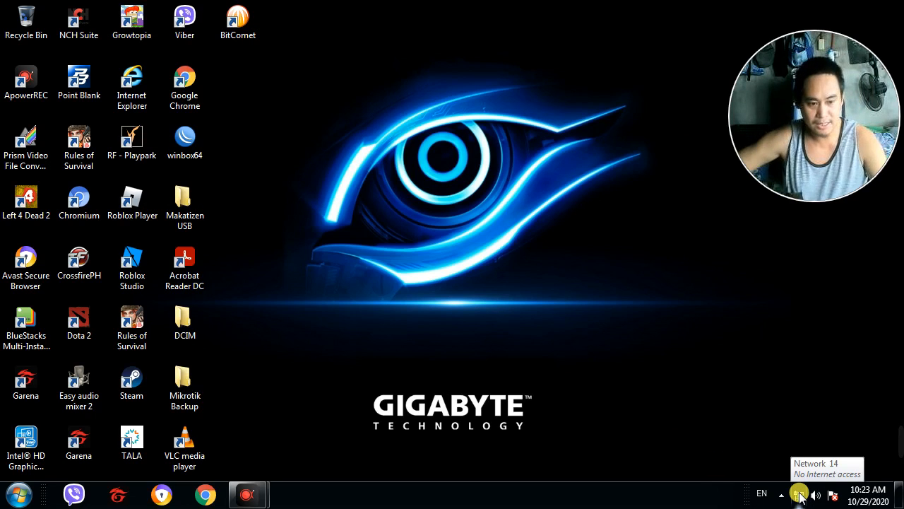
left_click(800, 496)
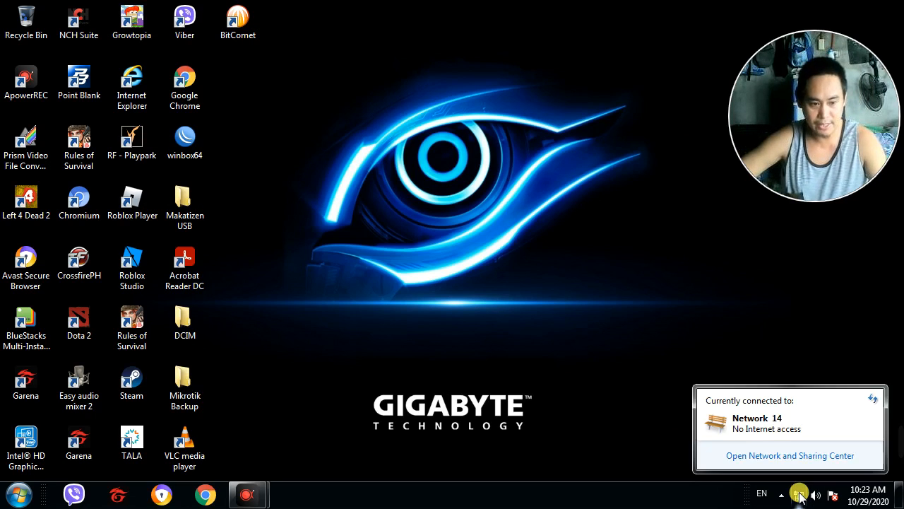
left_click(770, 455)
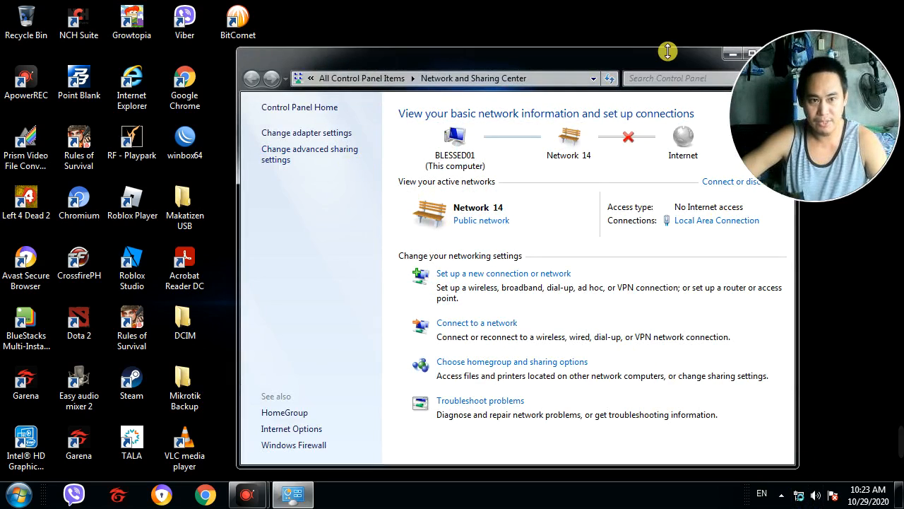
left_click_drag(660, 61, 560, 34)
left_click(683, 30)
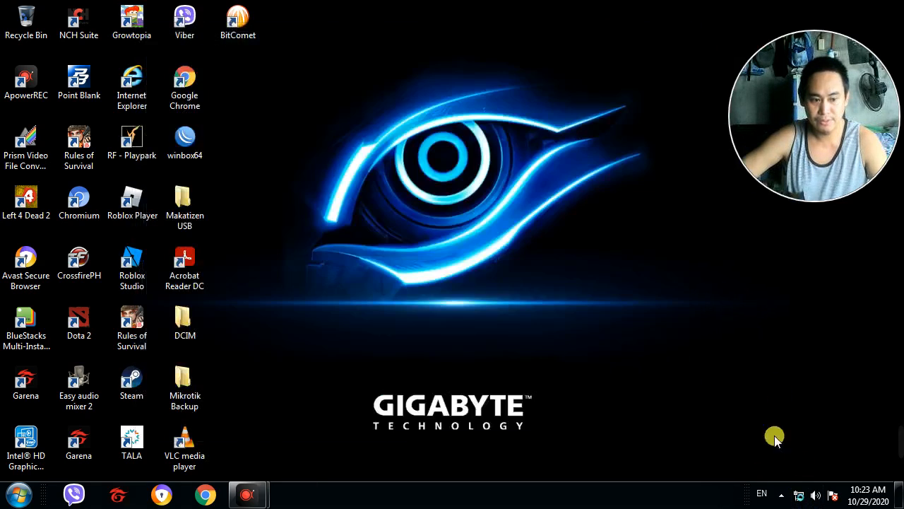
Step: Open the network connection details of the Local Area Connection from the Network and Sharing Center
left_click(797, 495)
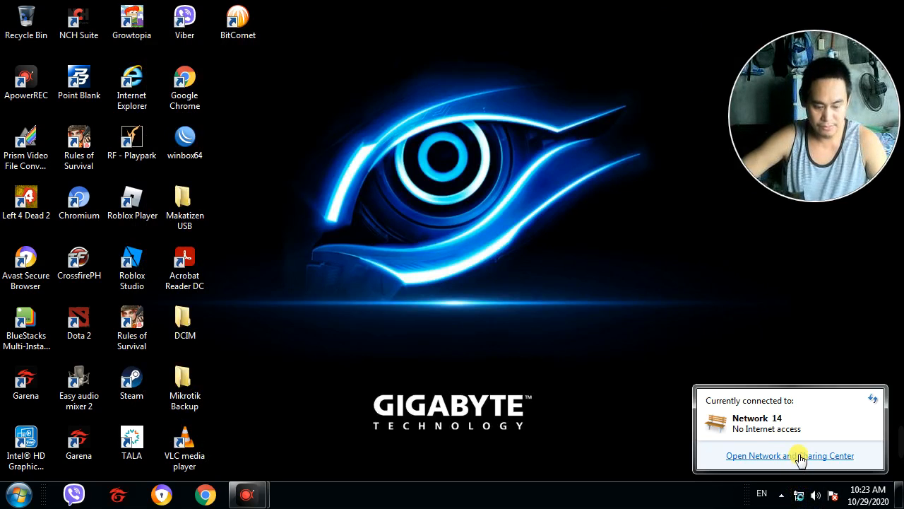
left_click(800, 456)
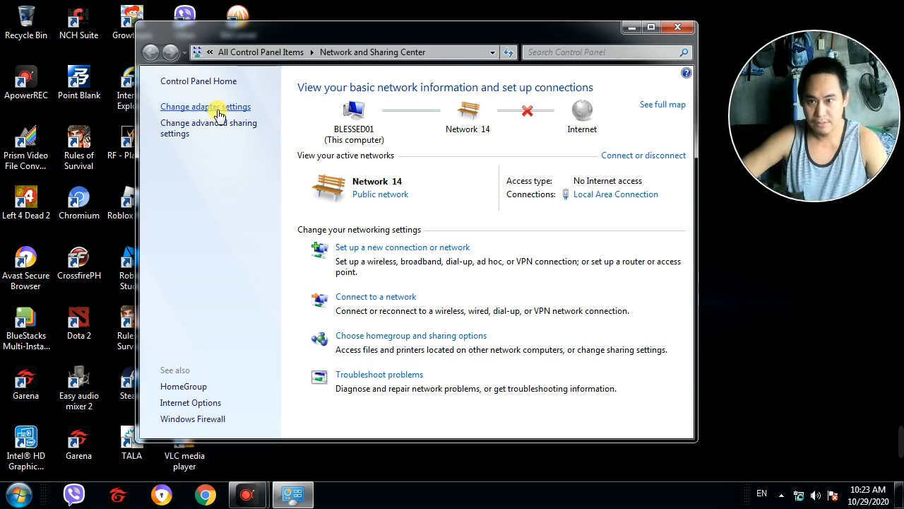
left_click(219, 113)
double_click(225, 119)
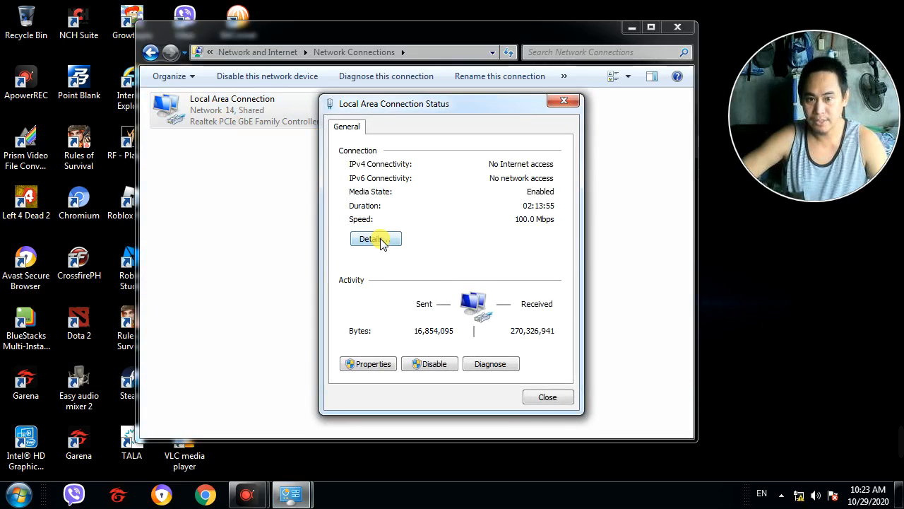
left_click(386, 243)
Step: Examine the connection's IPv4 address, DNS server, subnet mask and default gateway, and close all the network windows
left_click(454, 227)
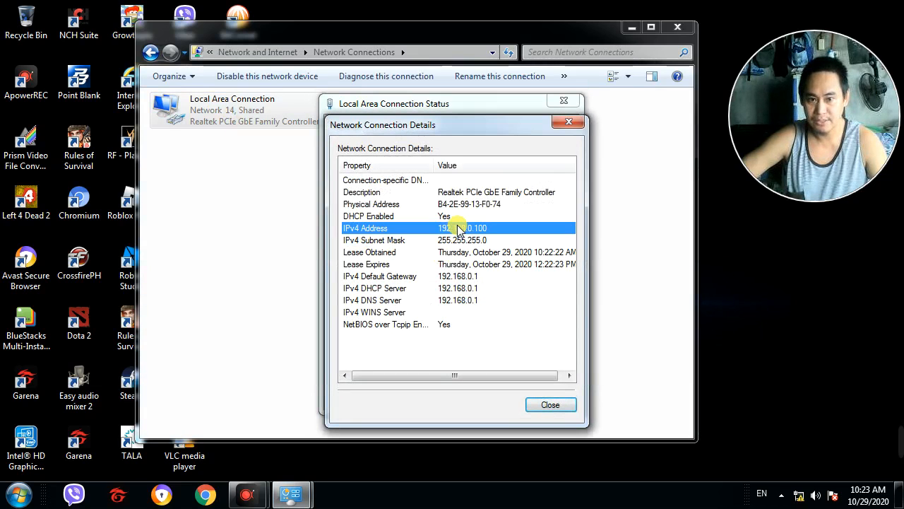
left_click(457, 301)
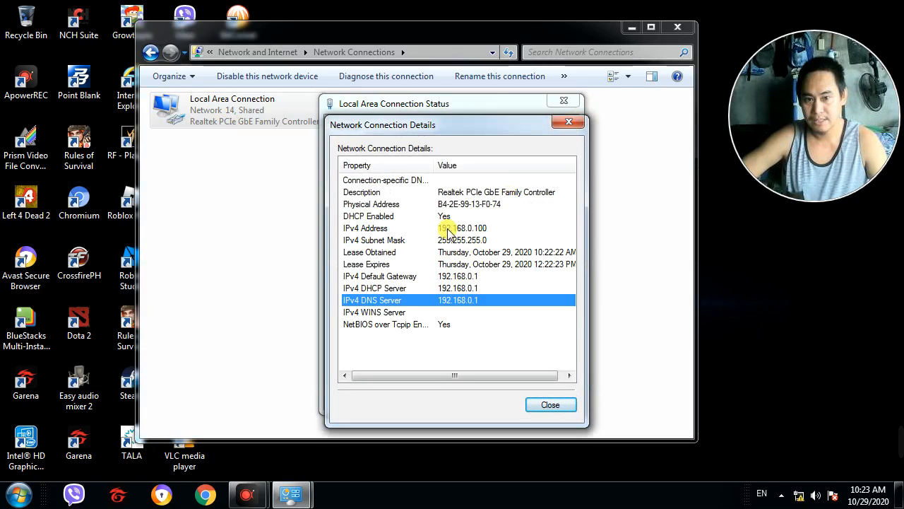
left_click(451, 240)
left_click(431, 277)
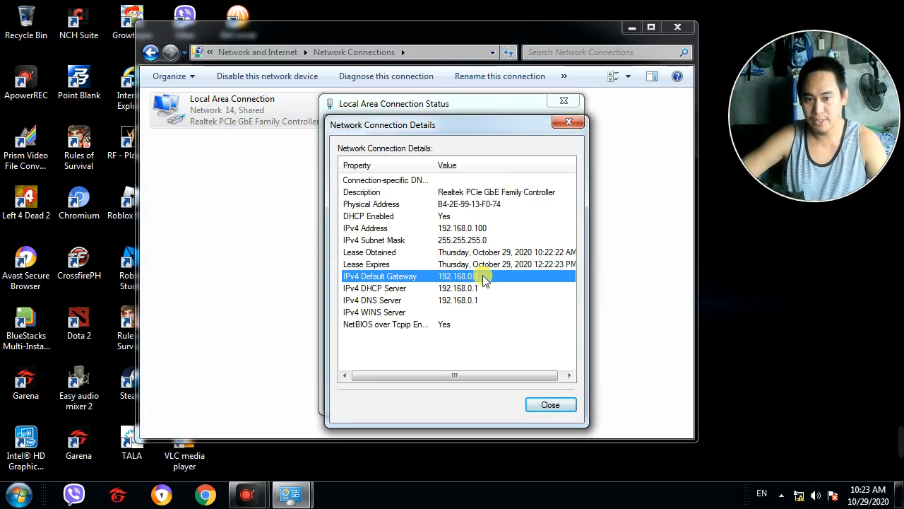
left_click(569, 123)
left_click(562, 101)
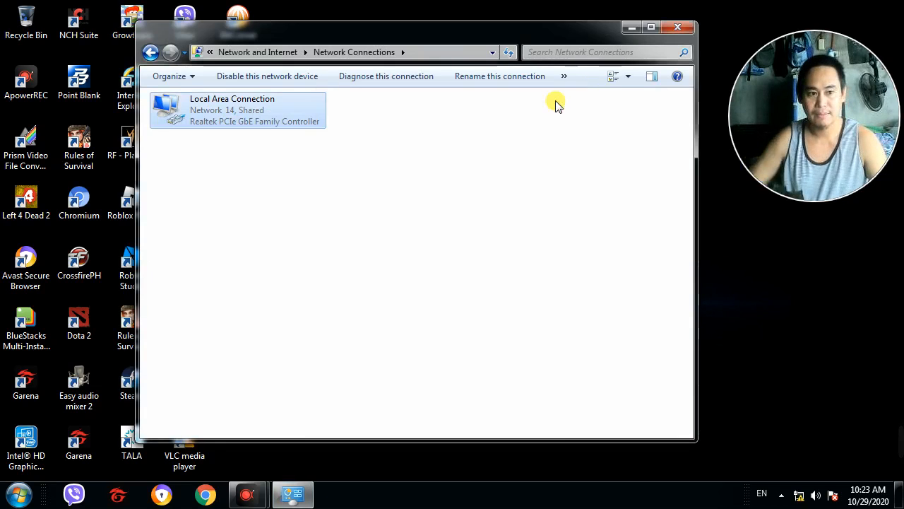
left_click(677, 32)
Step: Switch to Chrome, load the router's login page at 192.168.0.1 and dismiss the Tether app banner
left_click(205, 494)
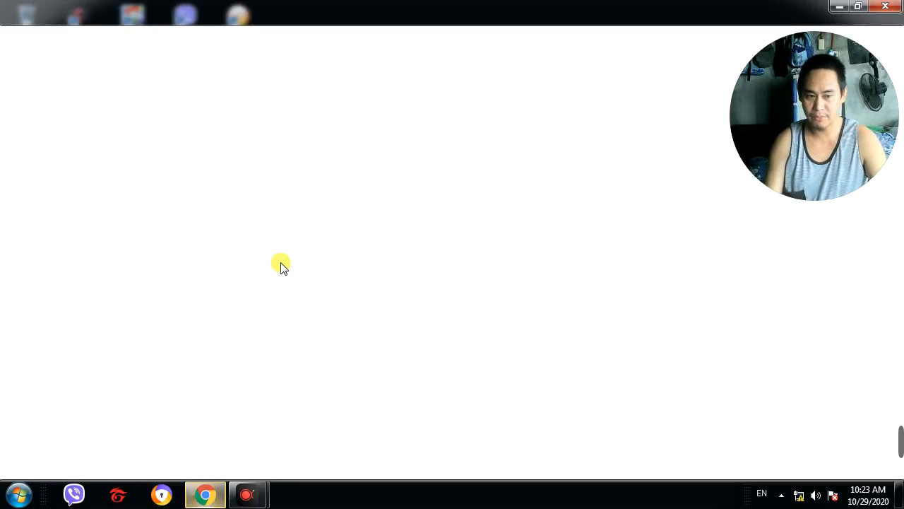
left_click(243, 39)
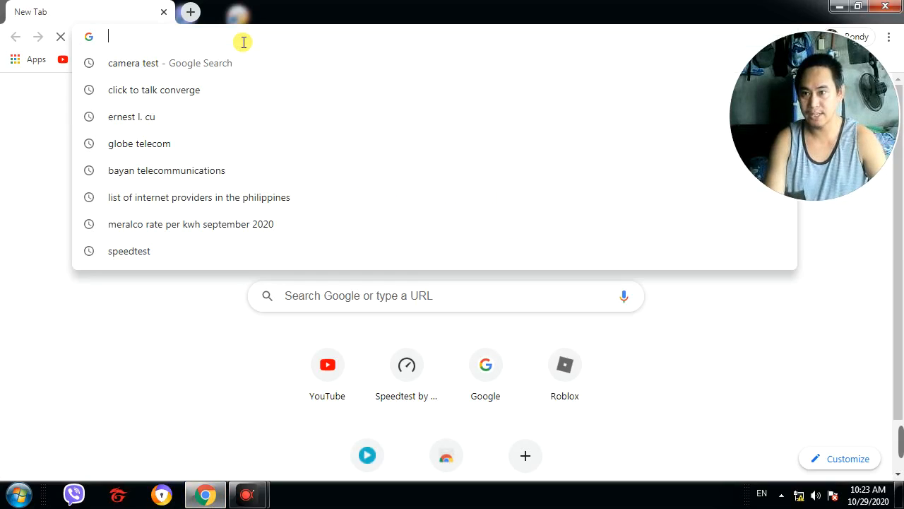
type("192")
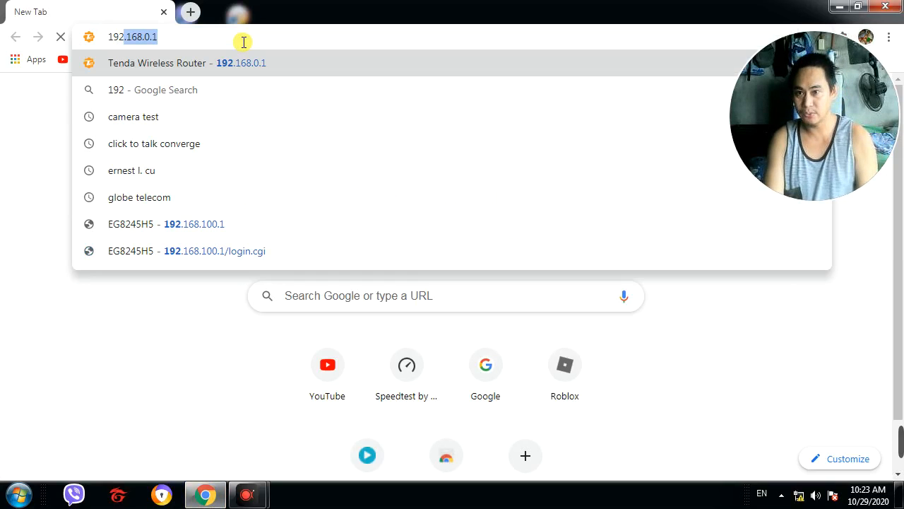
type(".168.0.1")
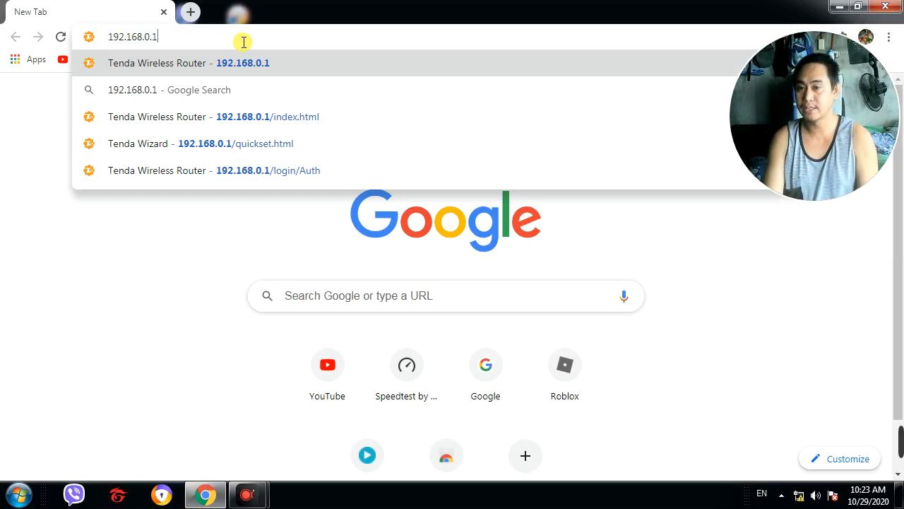
key("Return")
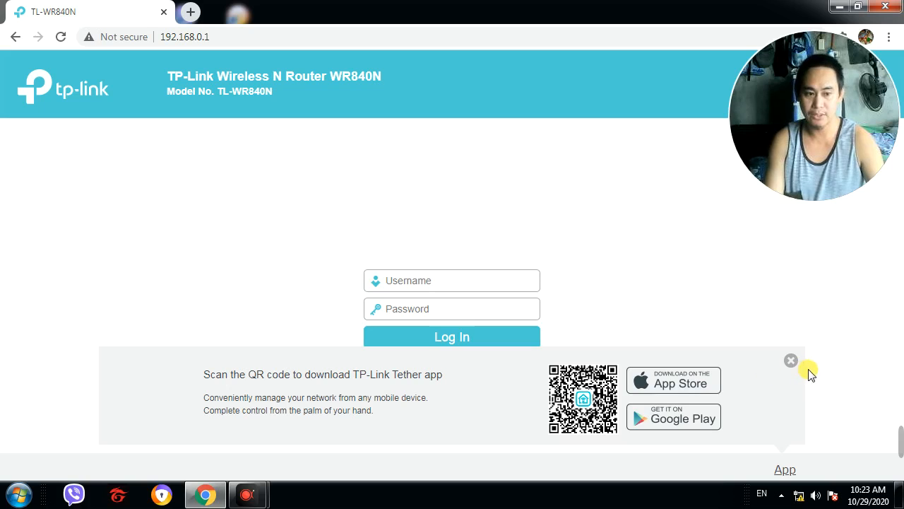
left_click(792, 361)
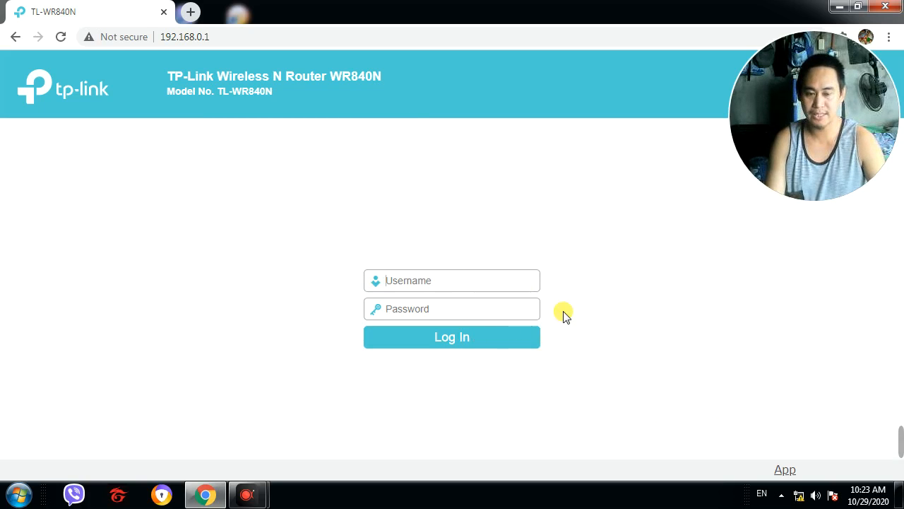
Step: Log in to the router with the username admin and the account password, and dismiss the Tether app banner
left_click(188, 12)
left_click(132, 10)
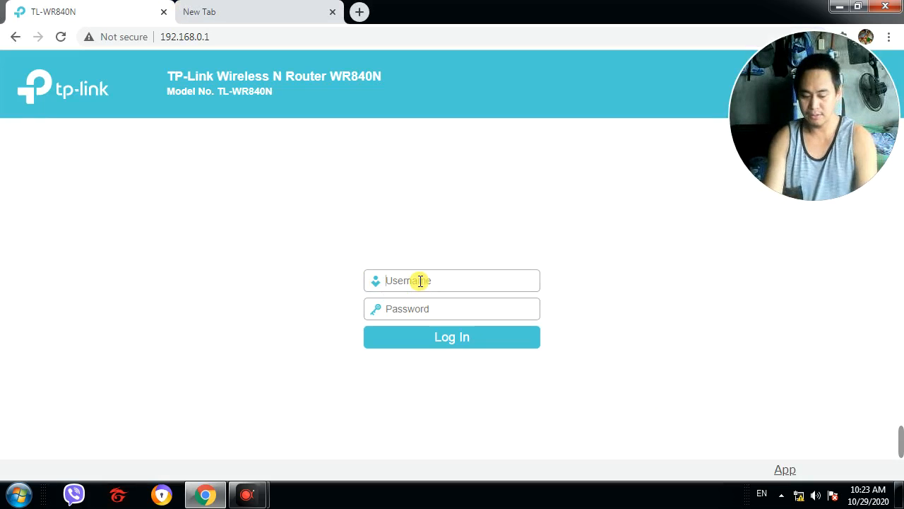
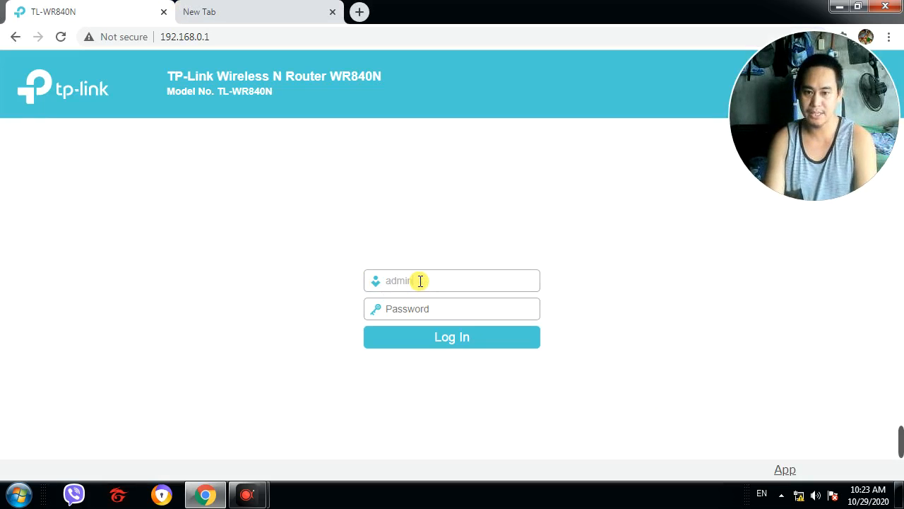
key("Tab")
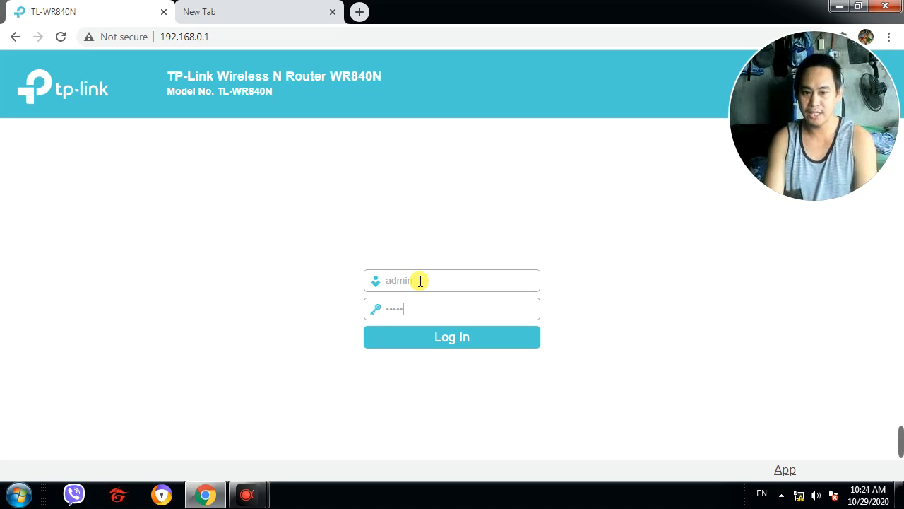
left_click(451, 332)
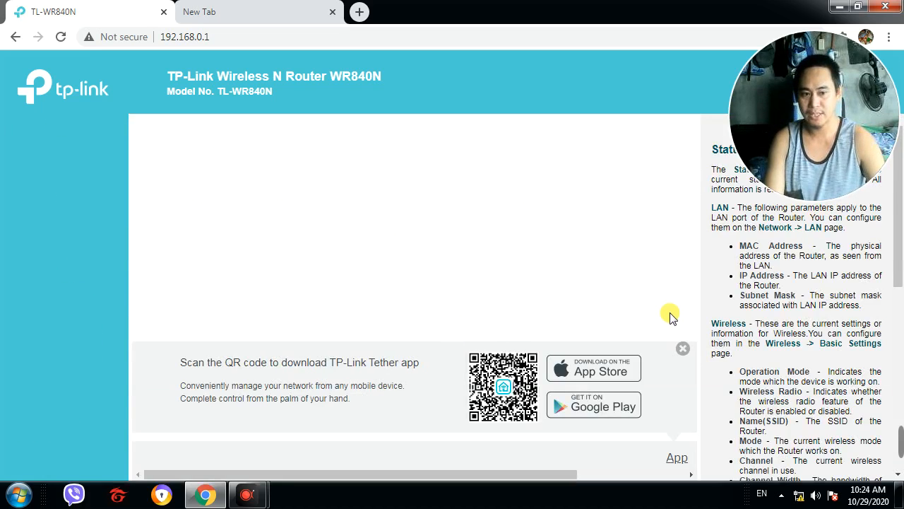
left_click(682, 349)
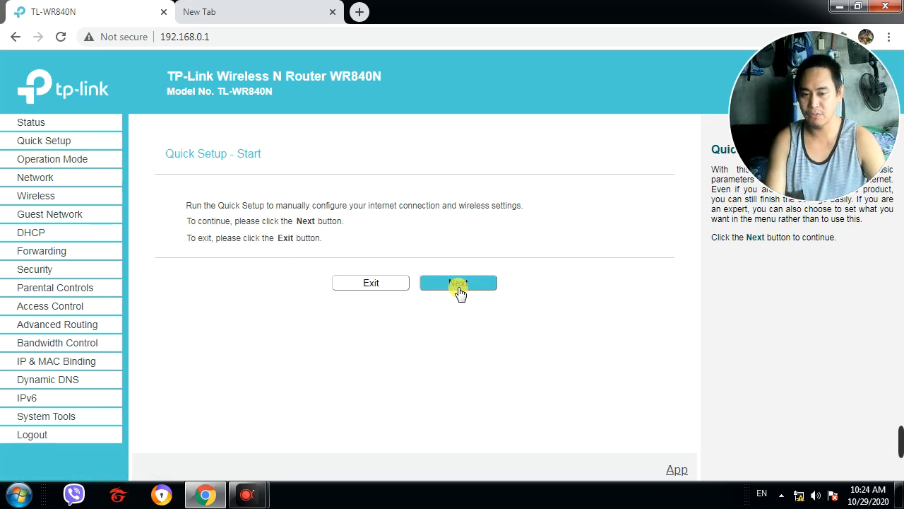
Step: Exit the Quick Setup wizard and review the firmware, LAN and wireless information on the router's Status page
left_click(379, 286)
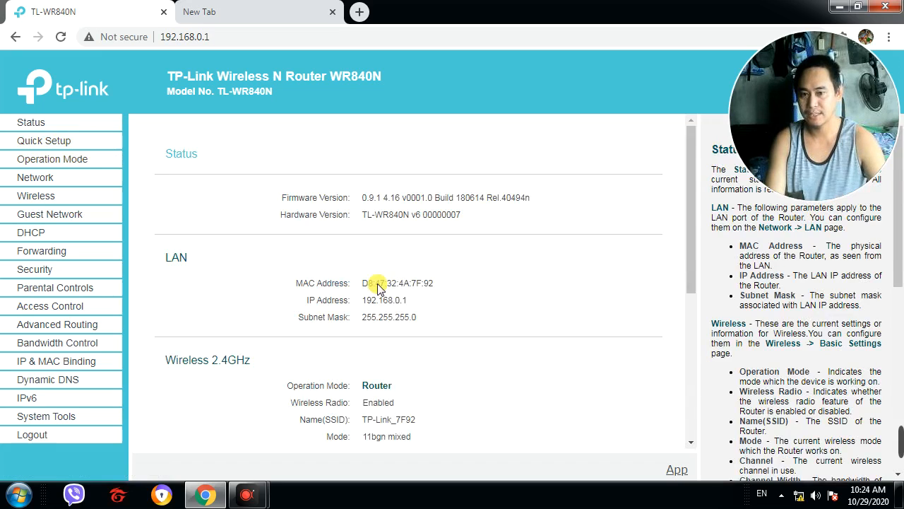
scroll(444, 238, "down", 2)
scroll(372, 259, "up", 2)
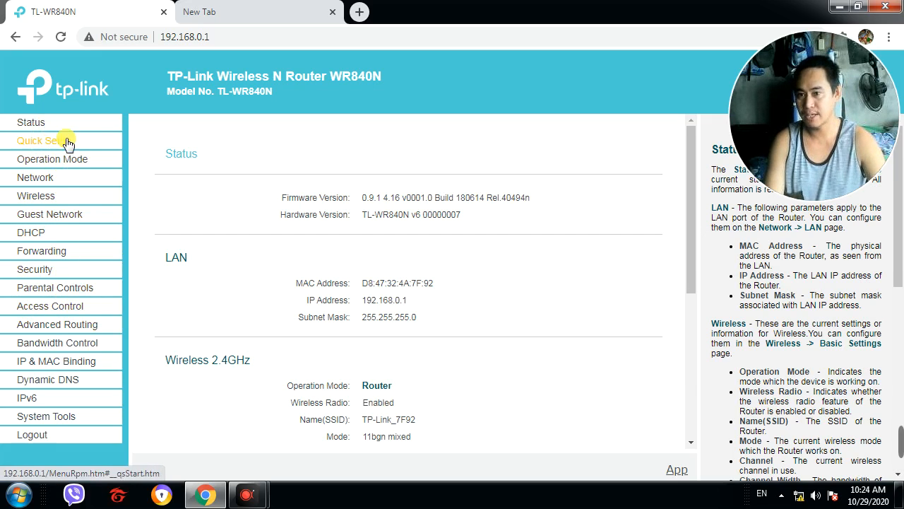
Step: Close the spare blank browser tab and open the router's Password page in the System Tools section
left_click(212, 11)
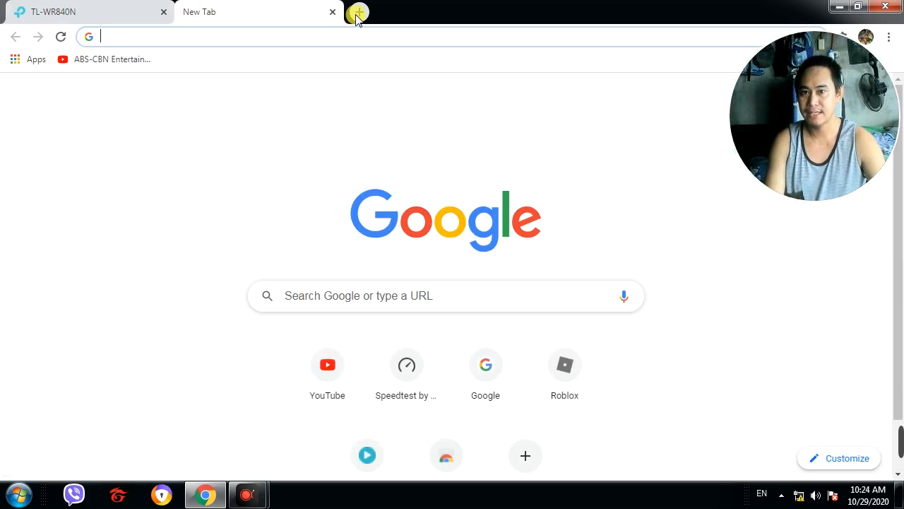
left_click(333, 12)
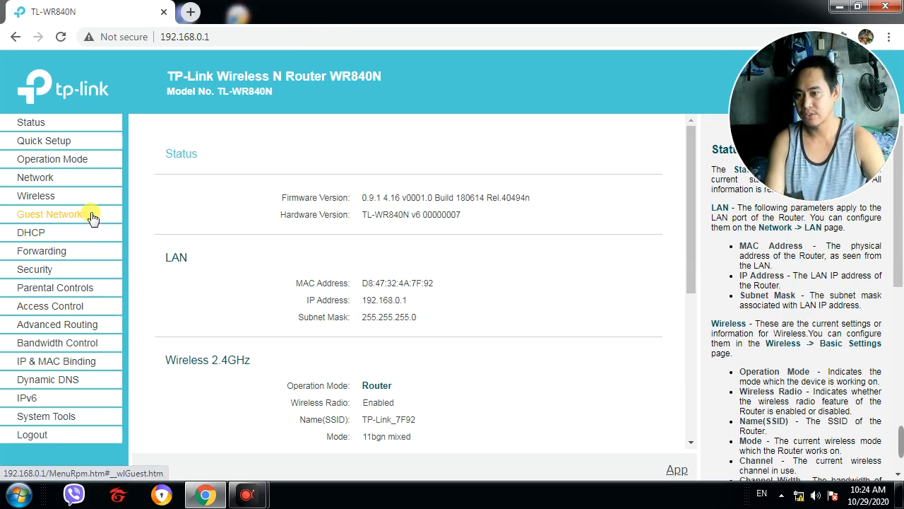
left_click(67, 418)
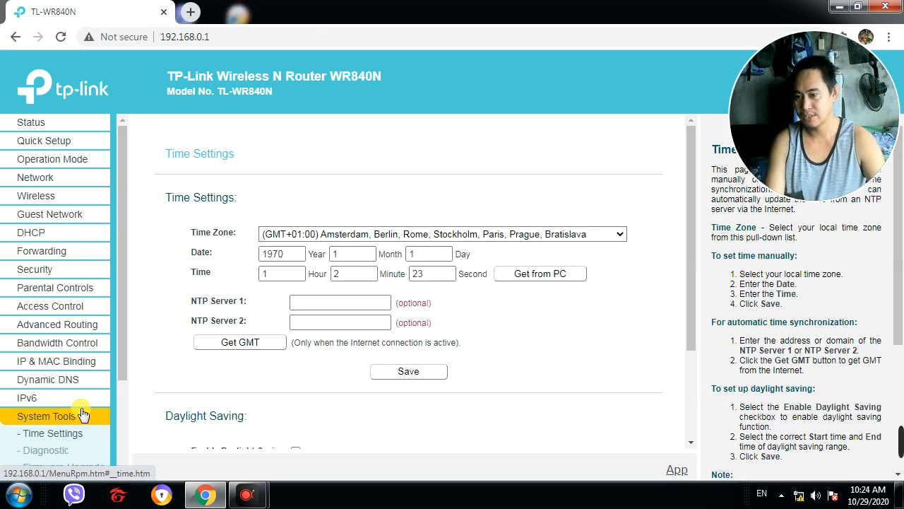
scroll(55, 357, "down", 1)
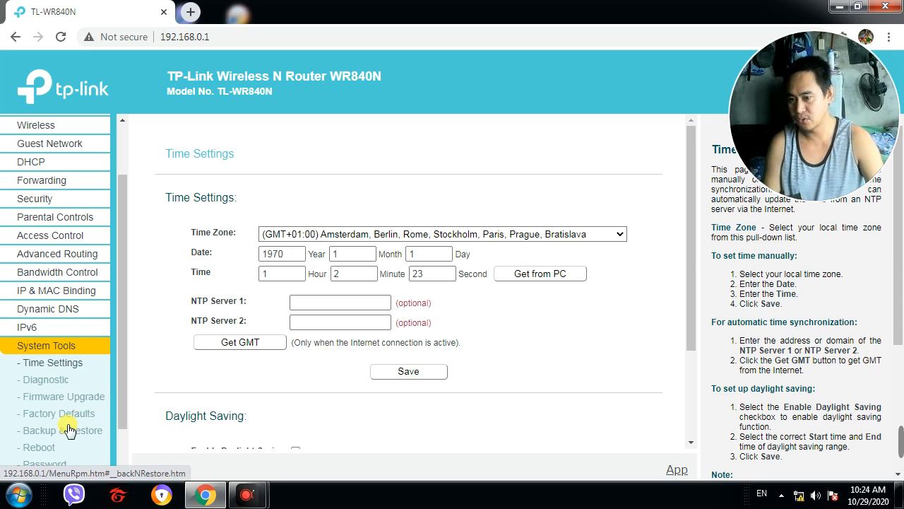
scroll(104, 360, "down", 2)
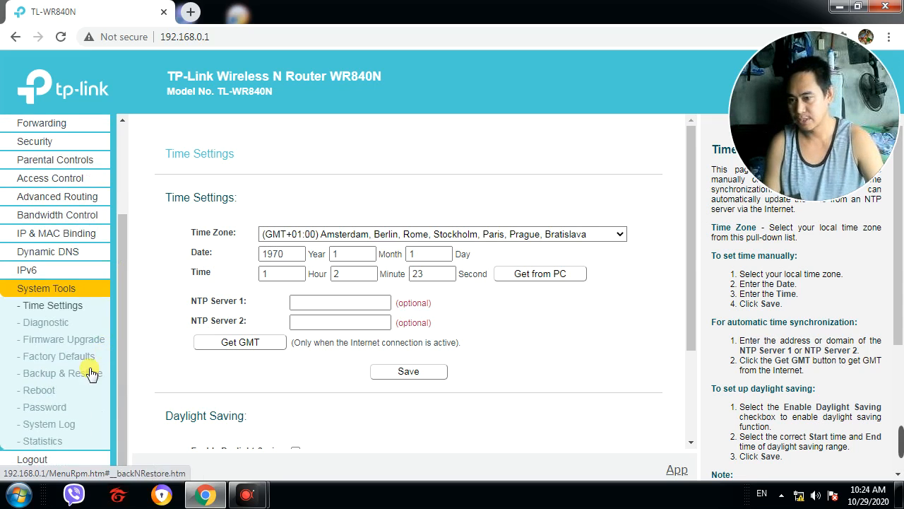
left_click(54, 409)
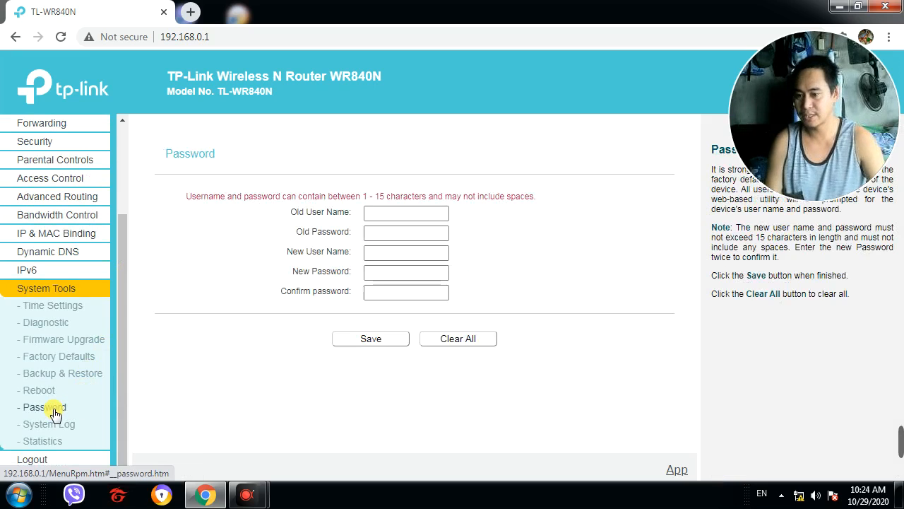
Step: Enter admin as the old user name and fill in the old account password on the Password page
left_click(394, 212)
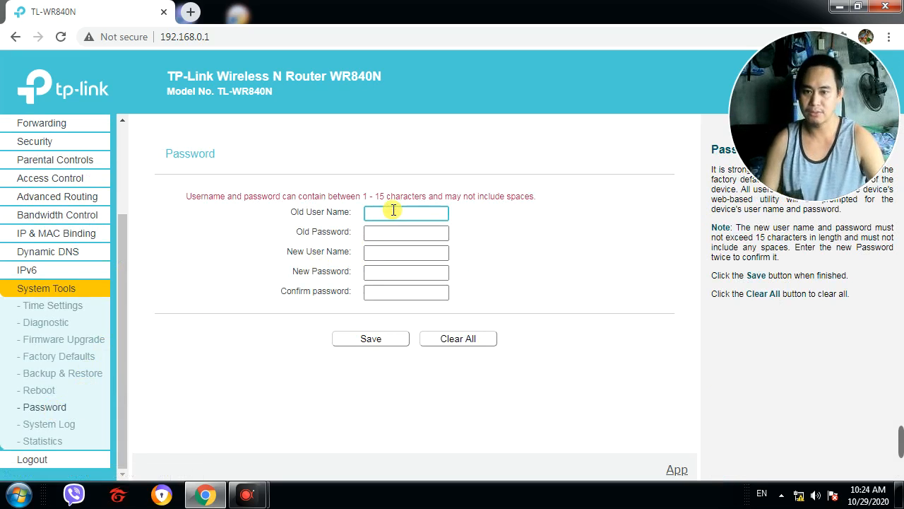
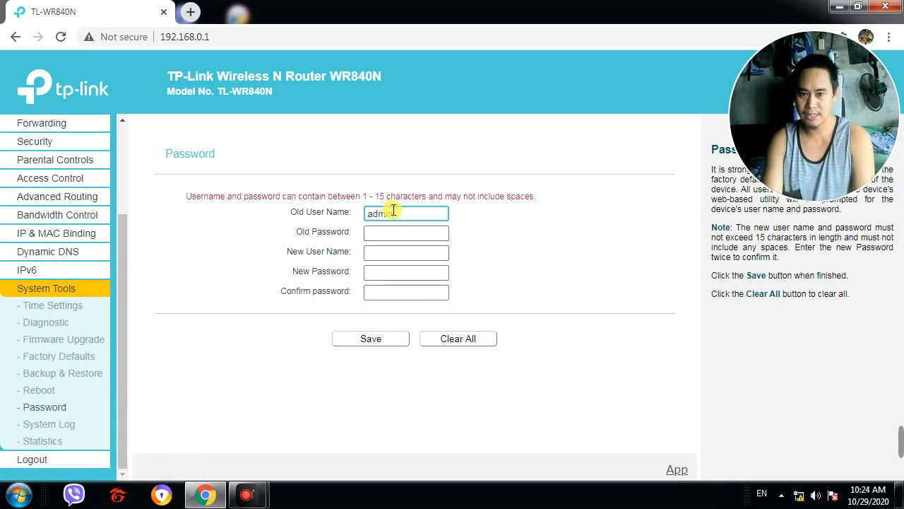
key("Tab")
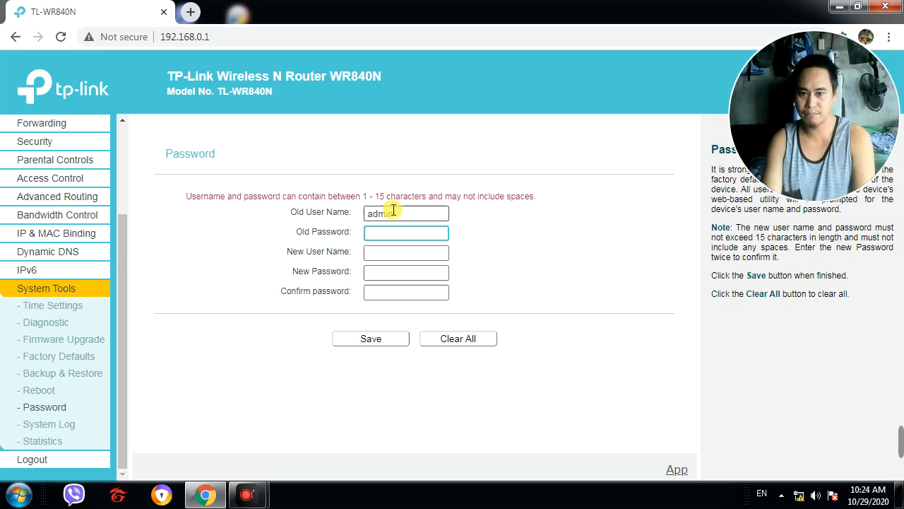
key("Tab")
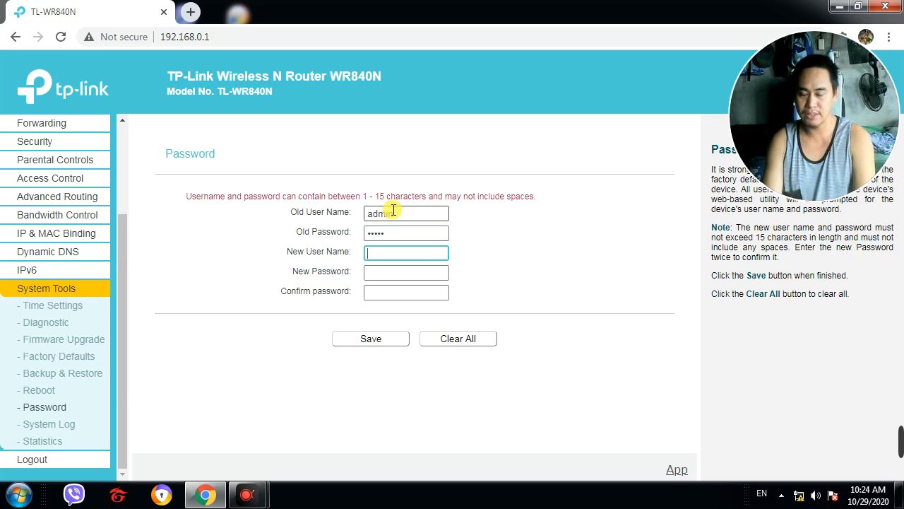
Step: Set the new user name to blessednet, enter and confirm the new account password, and save the credentials
type("b")
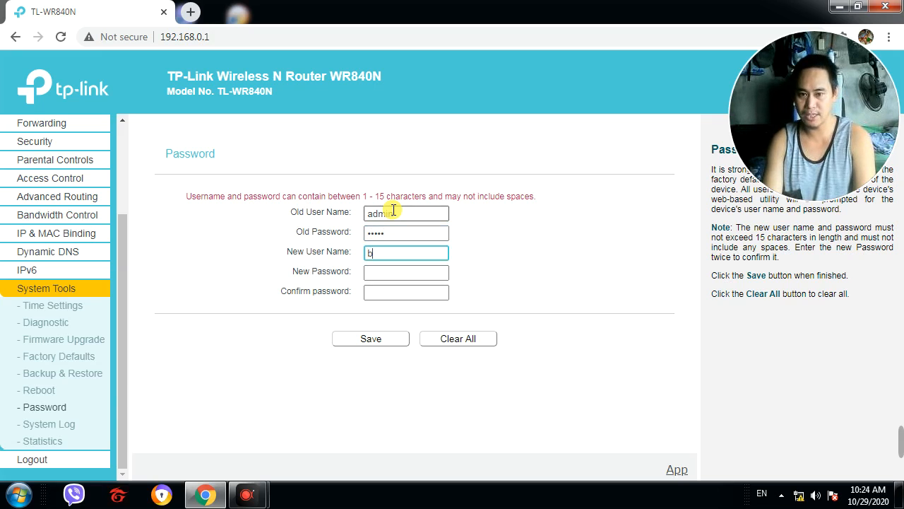
type("lessednet")
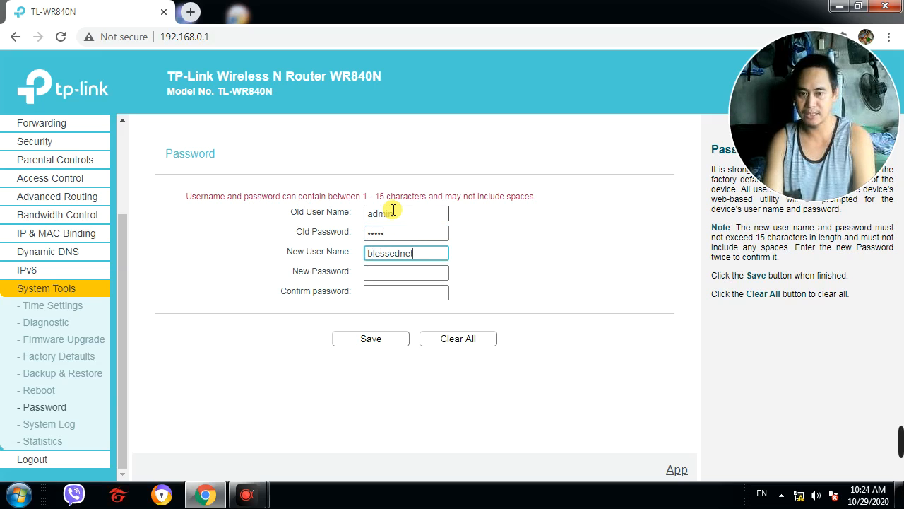
key("Tab")
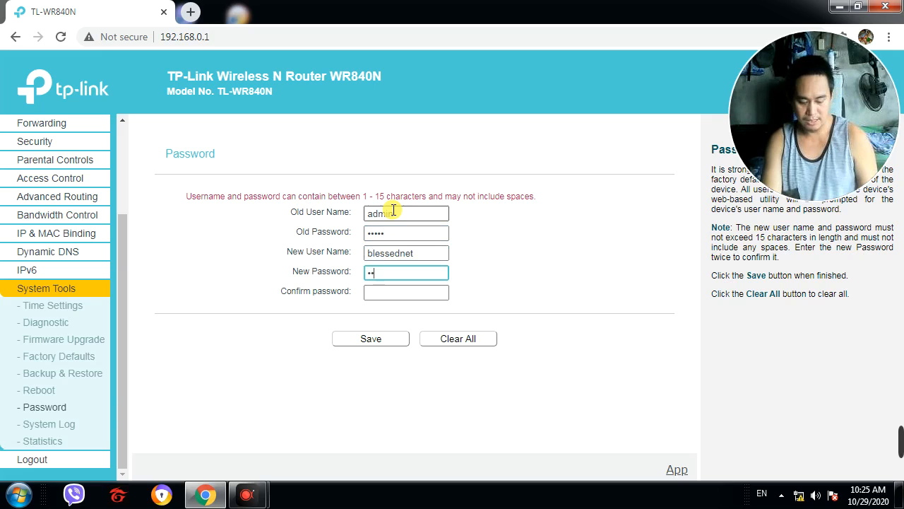
key("Tab")
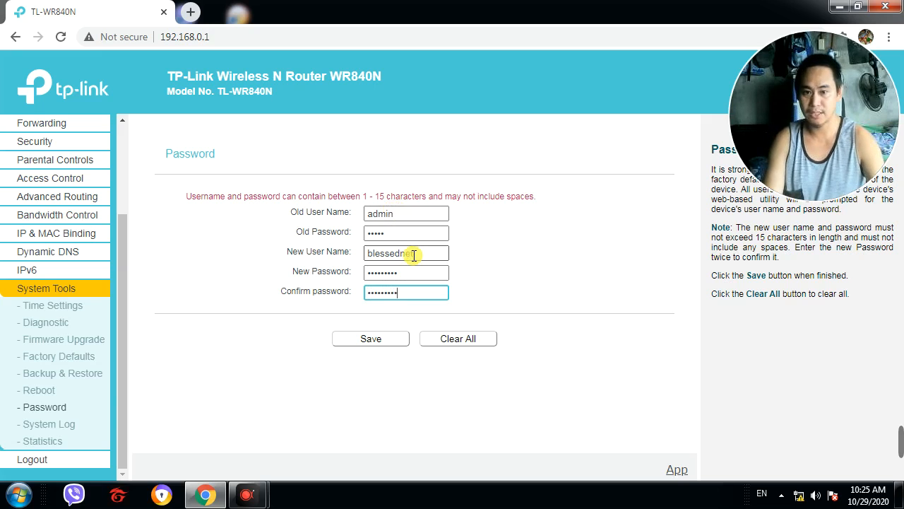
left_click(369, 340)
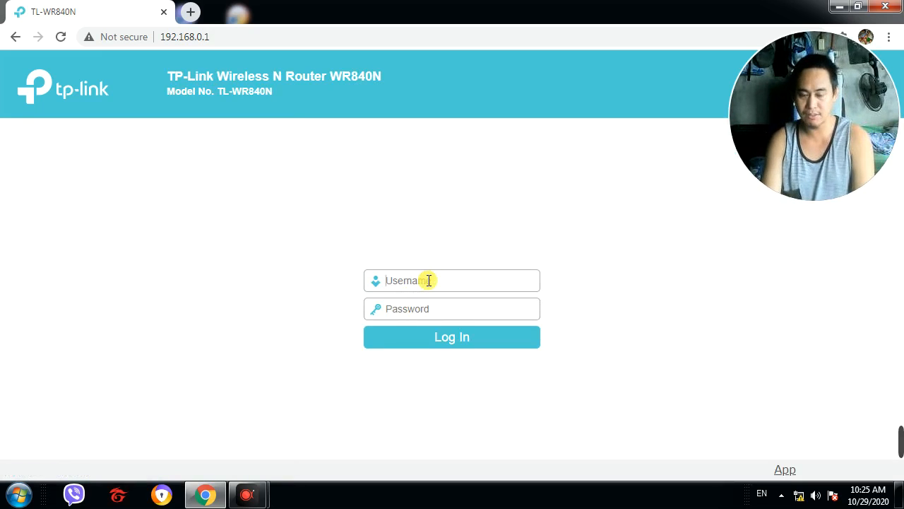
left_click(429, 281)
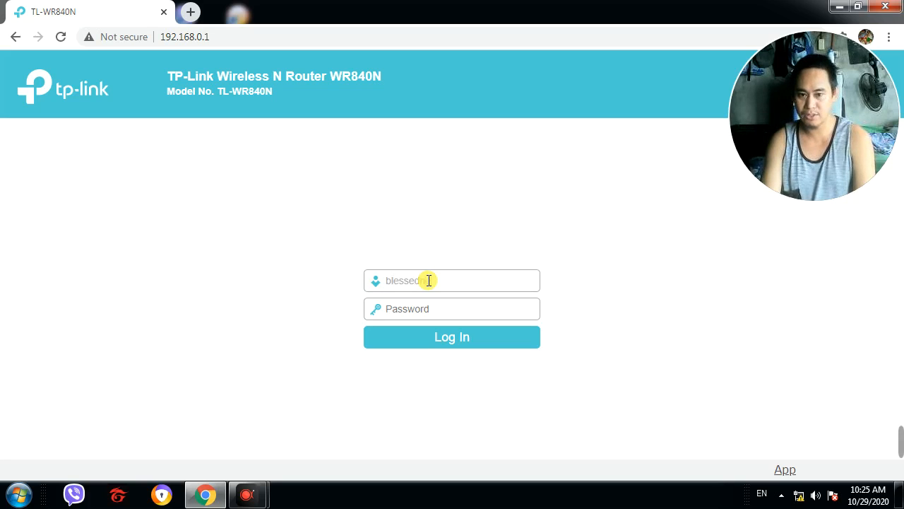
key("Tab")
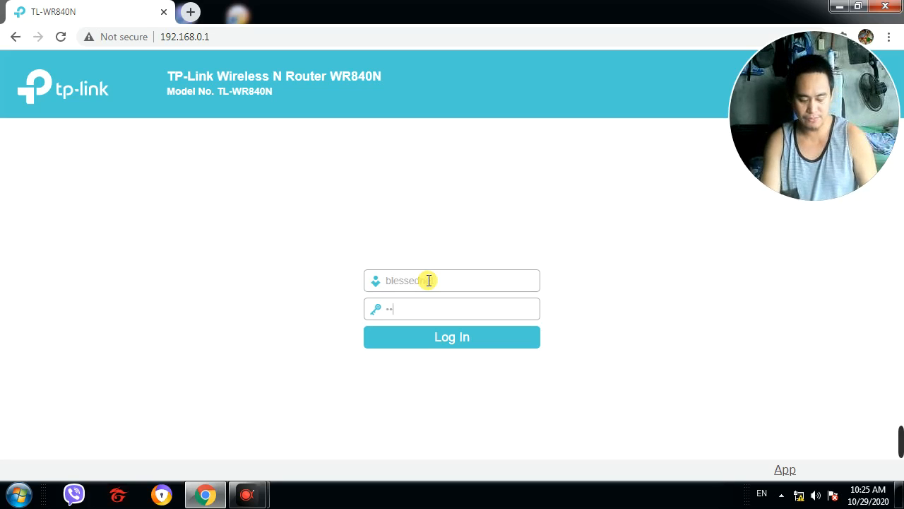
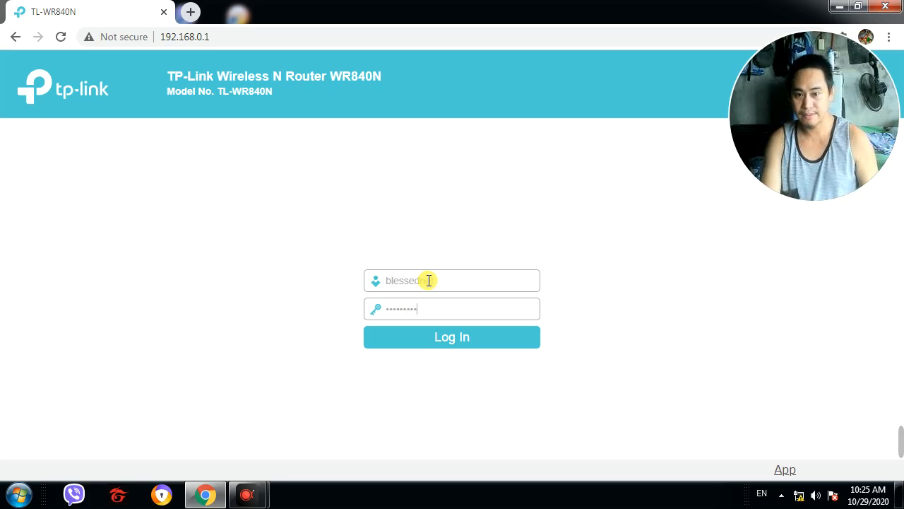
key("Return")
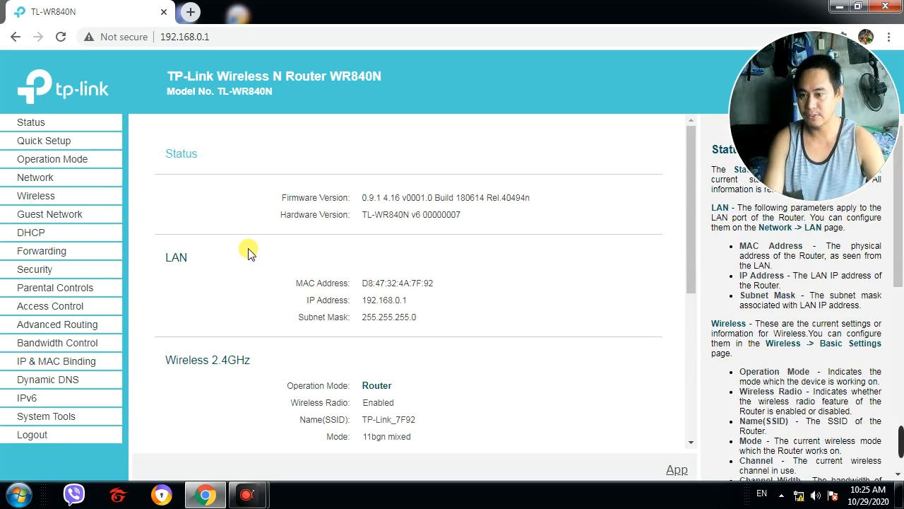
Step: Open the basic Wireless Settings, examine the network name and mode options, and keep the mode at 11bgn mixed
left_click(45, 198)
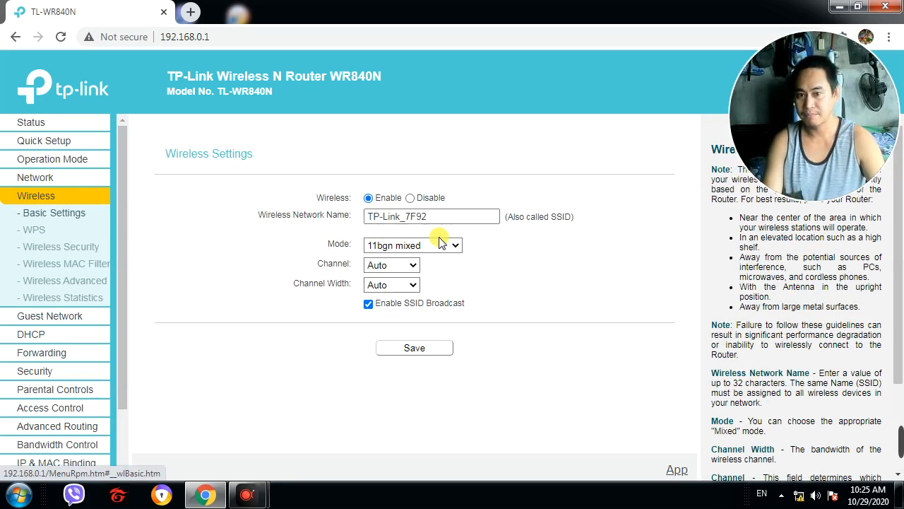
left_click_drag(475, 215, 249, 215)
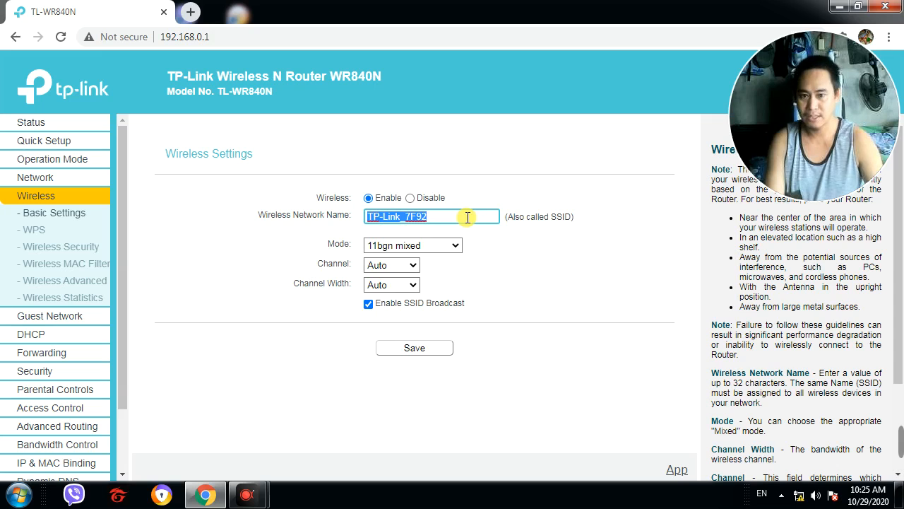
left_click(407, 246)
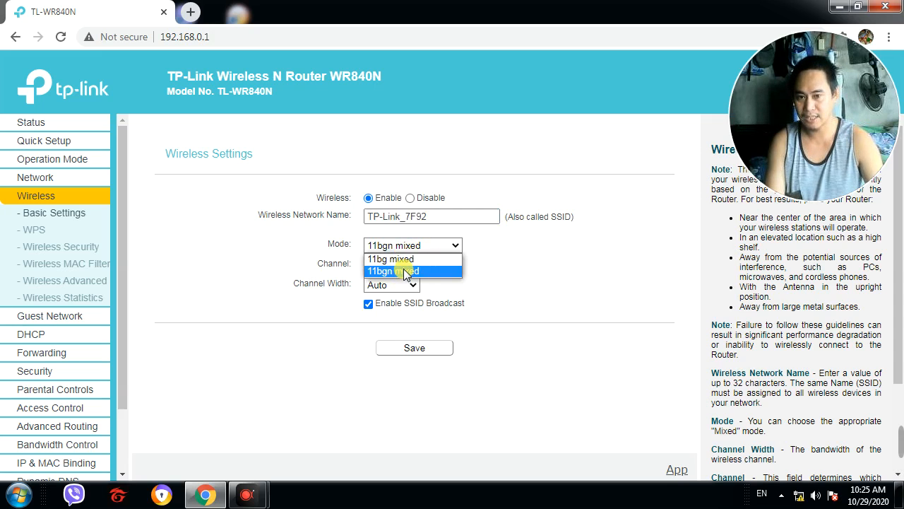
left_click(407, 274)
left_click(432, 245)
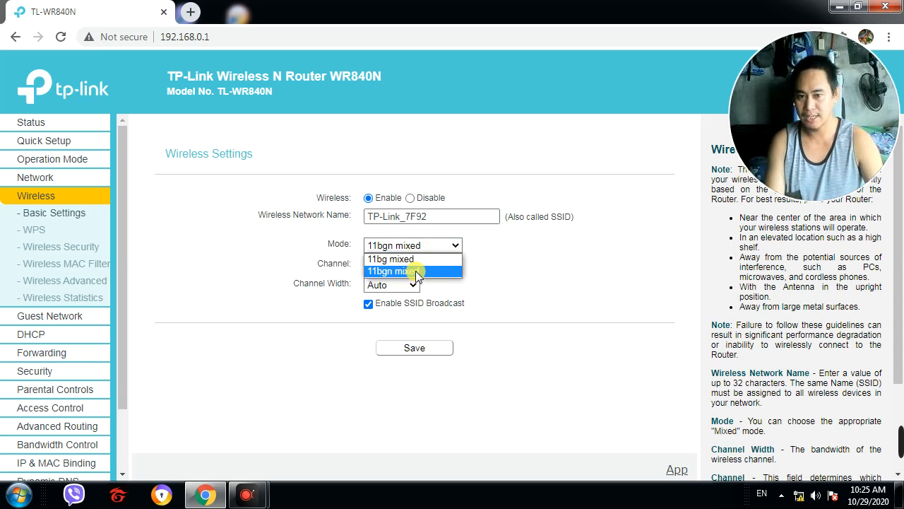
left_click(417, 273)
Step: Review the Channel and Channel Width options, keep both on Auto, and save the wireless settings
left_click(410, 267)
left_click(410, 267)
left_click(409, 284)
left_click(402, 282)
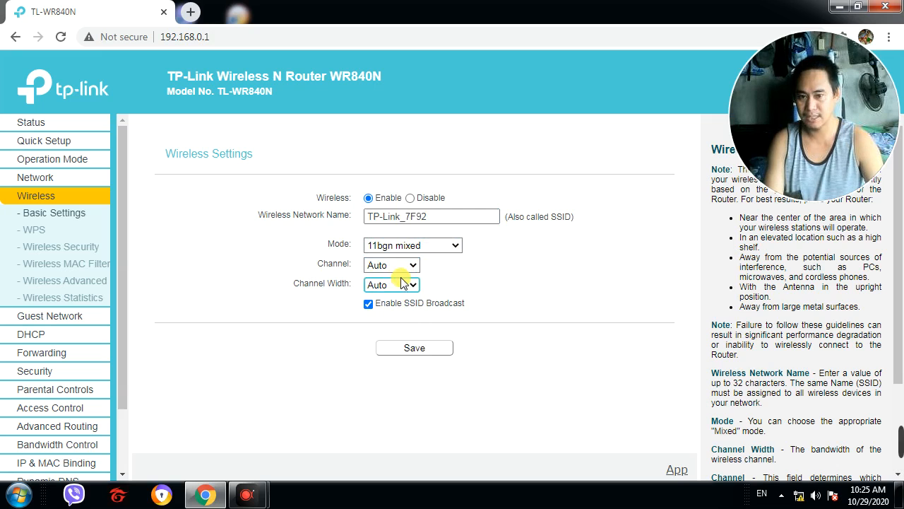
left_click(405, 264)
left_click(401, 265)
left_click(396, 265)
left_click(394, 265)
left_click(400, 284)
left_click(400, 283)
left_click(393, 291)
left_click(389, 286)
left_click(392, 269)
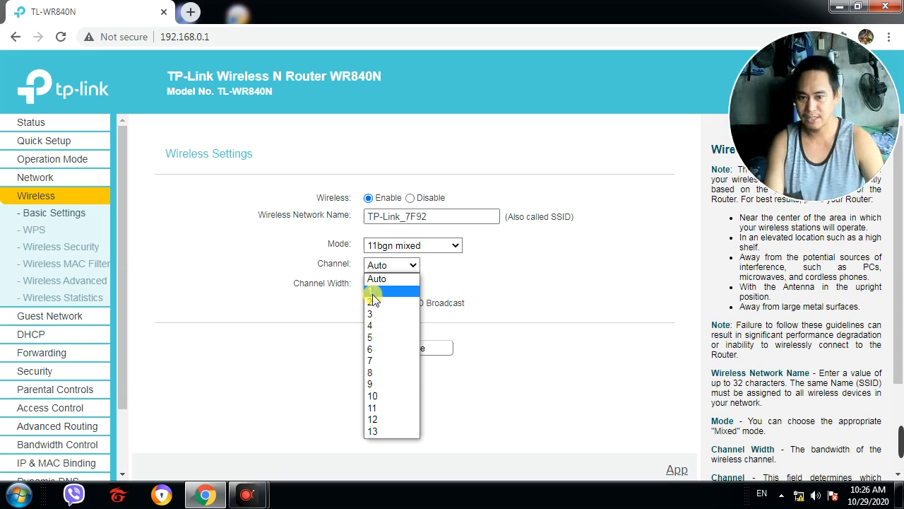
left_click(510, 316)
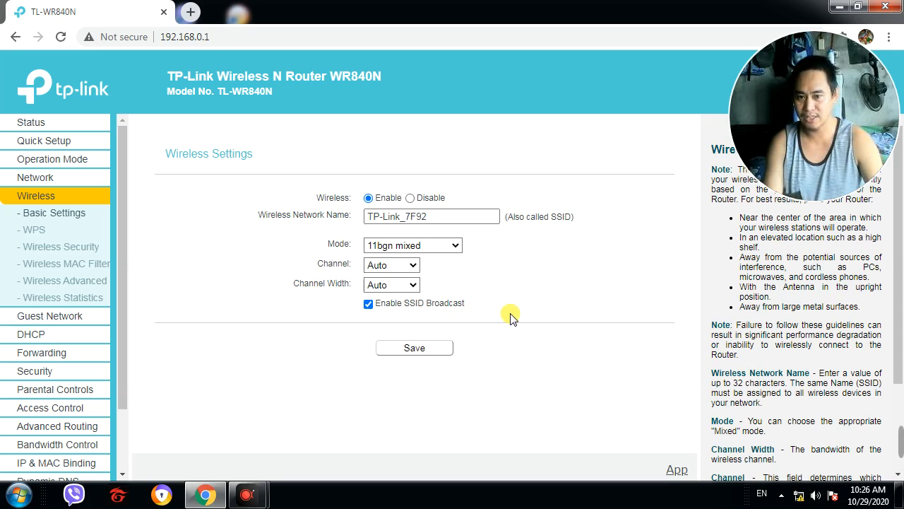
left_click(407, 351)
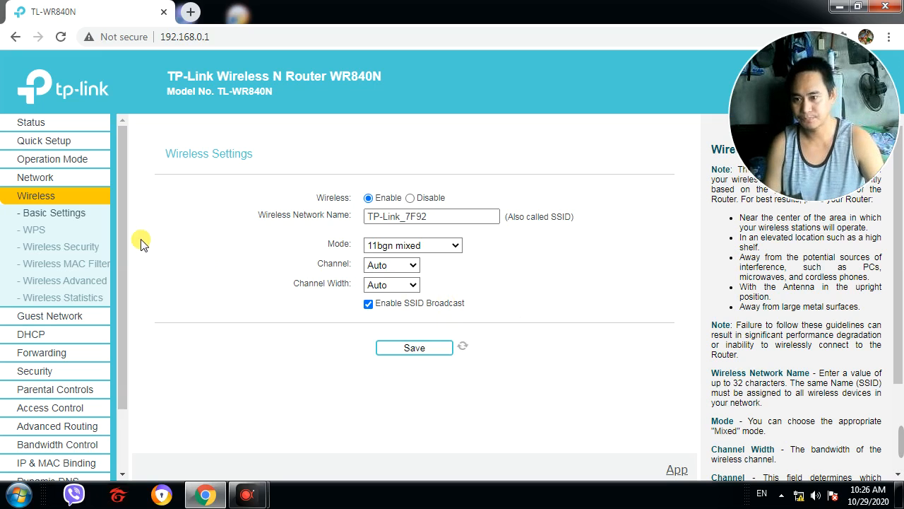
Step: In the Wireless Security settings, set the WPA/WPA2 - Personal version and encryption both to Auto
left_click(59, 253)
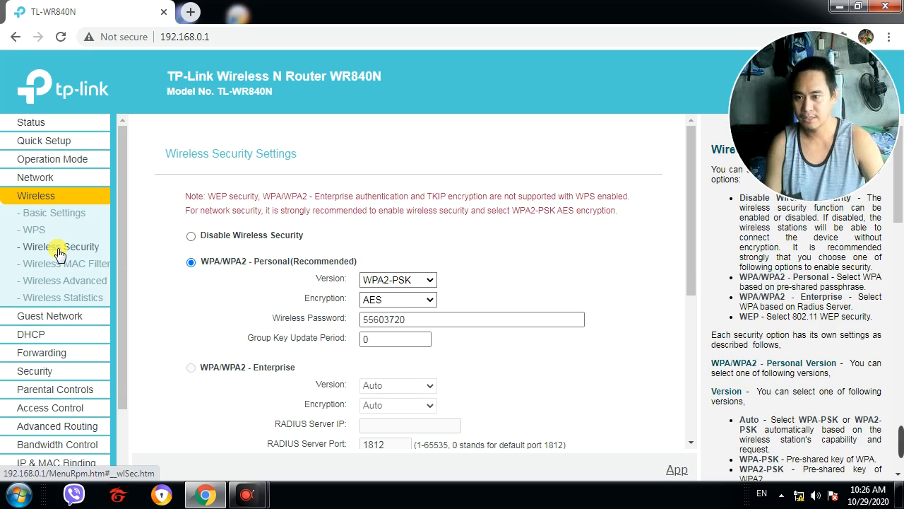
left_click(410, 280)
left_click(409, 280)
left_click(410, 280)
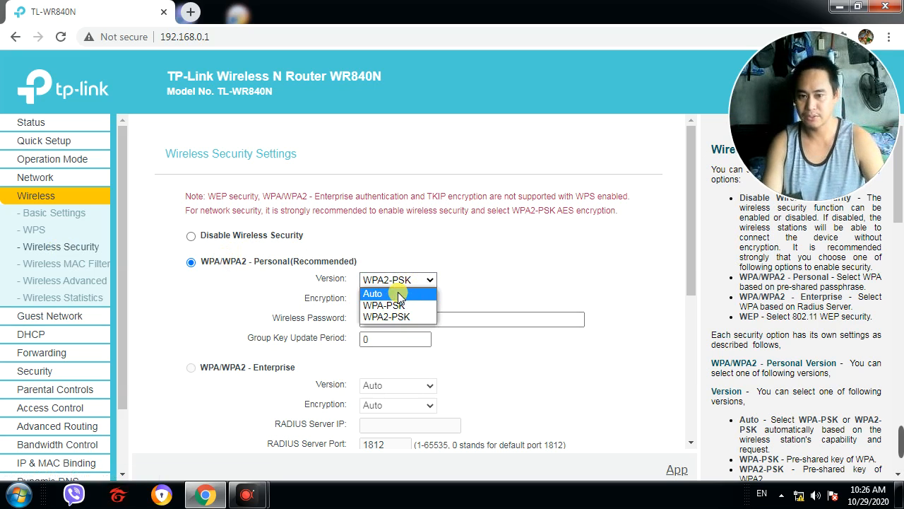
left_click(393, 294)
left_click(397, 280)
left_click(393, 293)
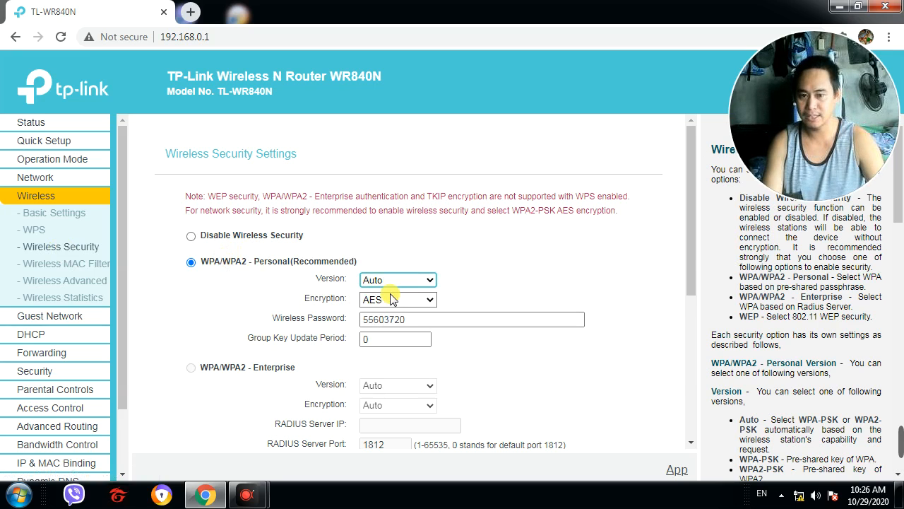
left_click(414, 300)
left_click(379, 316)
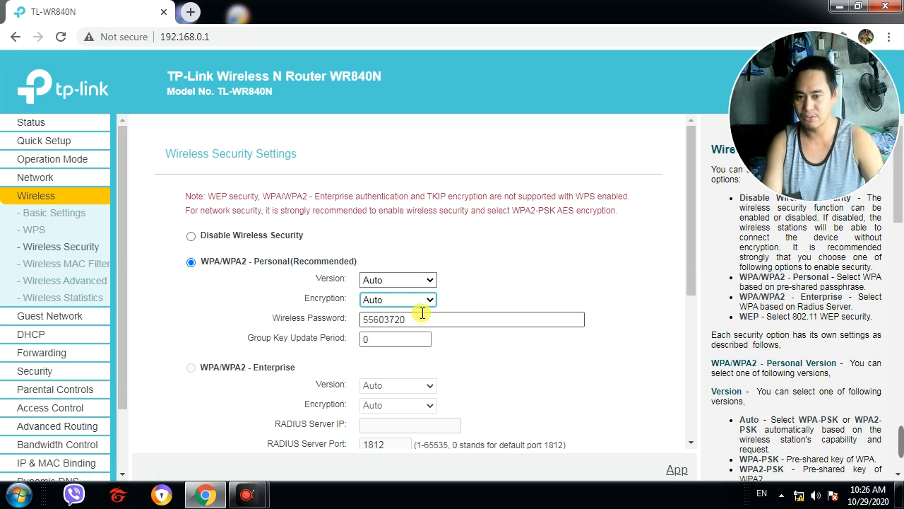
Step: Highlight the wireless password and look over the Enterprise and WEP options further down the security settings
left_click_drag(490, 317, 238, 313)
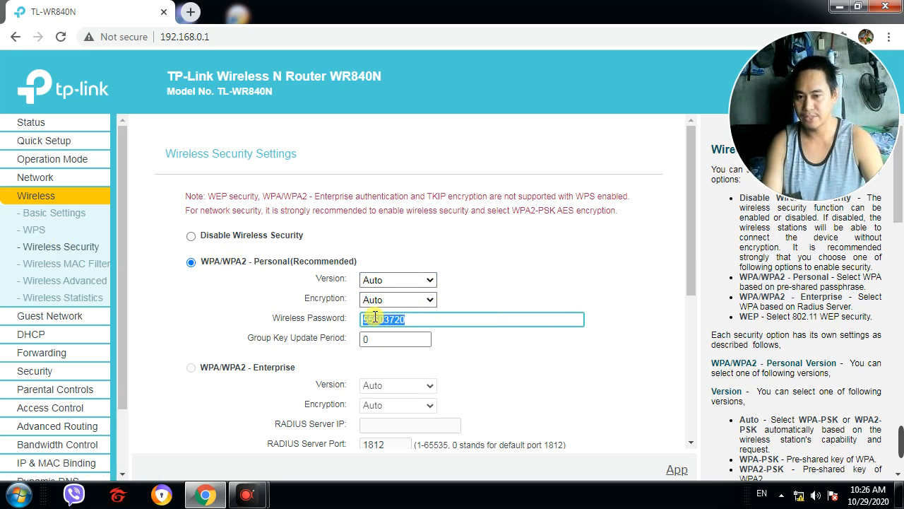
scroll(293, 315, "down", 1)
scroll(292, 315, "down", 3)
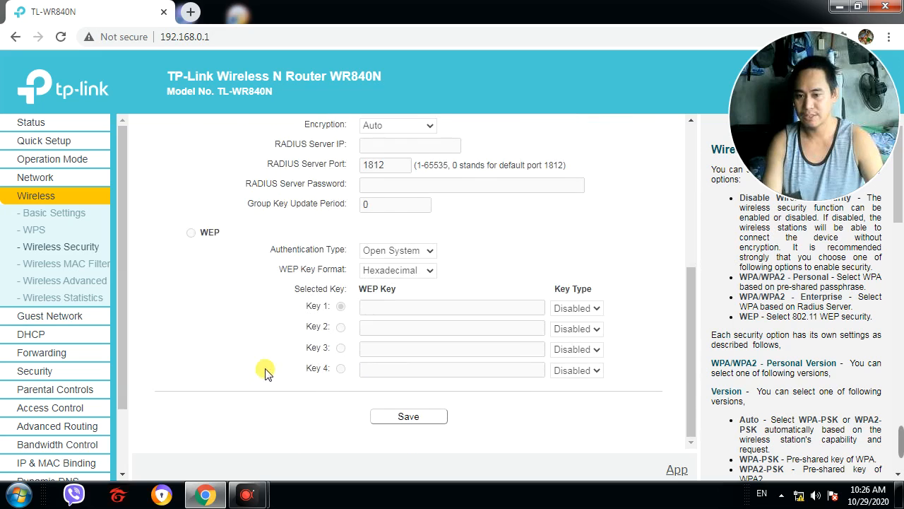
scroll(596, 308, "up", 2)
scroll(504, 219, "up", 2)
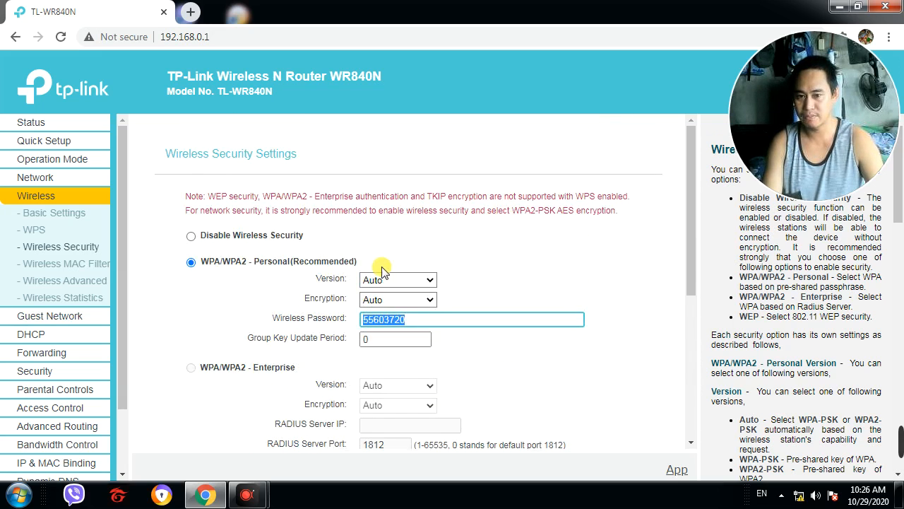
Step: Recheck the Version and Encryption choices for WPA/WPA2 - Personal, keep both on Auto, and save the wireless security settings
left_click(382, 280)
left_click(375, 293)
left_click(383, 302)
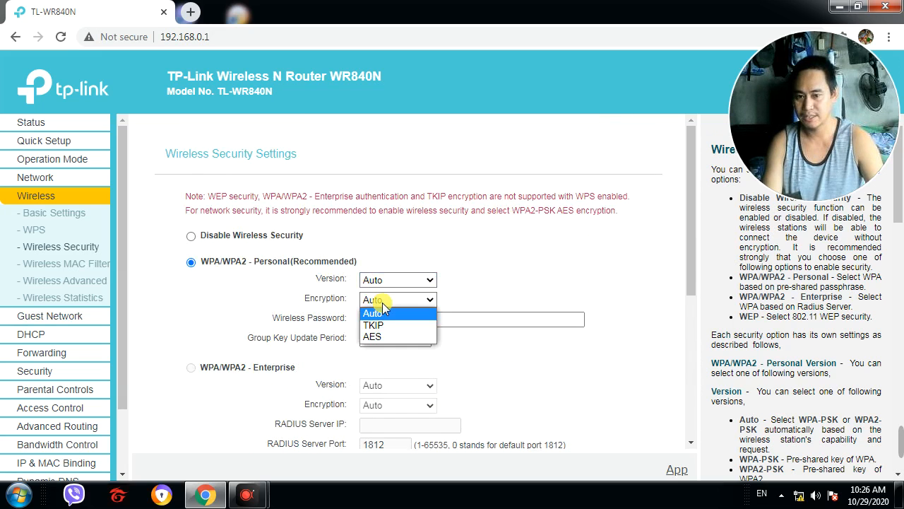
left_click(383, 303)
left_click(385, 302)
left_click(389, 300)
left_click(393, 299)
left_click(393, 299)
scroll(523, 297, "down", 4)
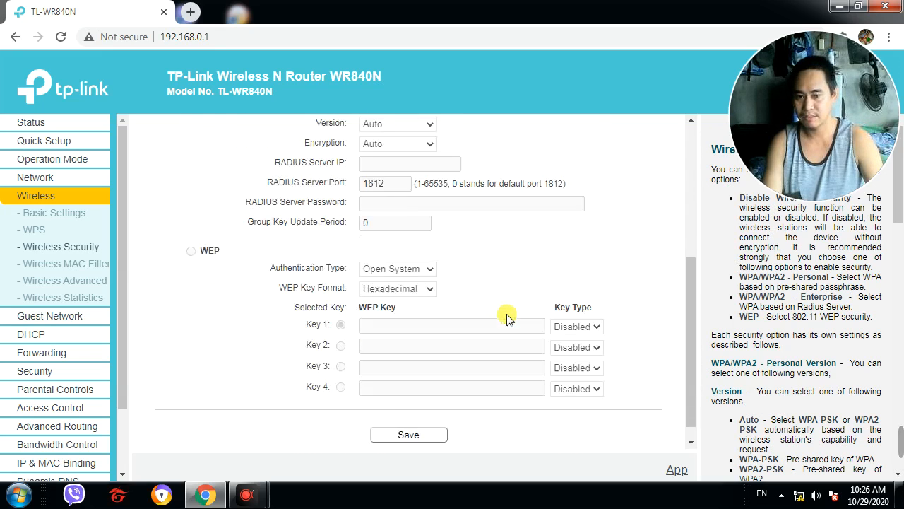
left_click(422, 414)
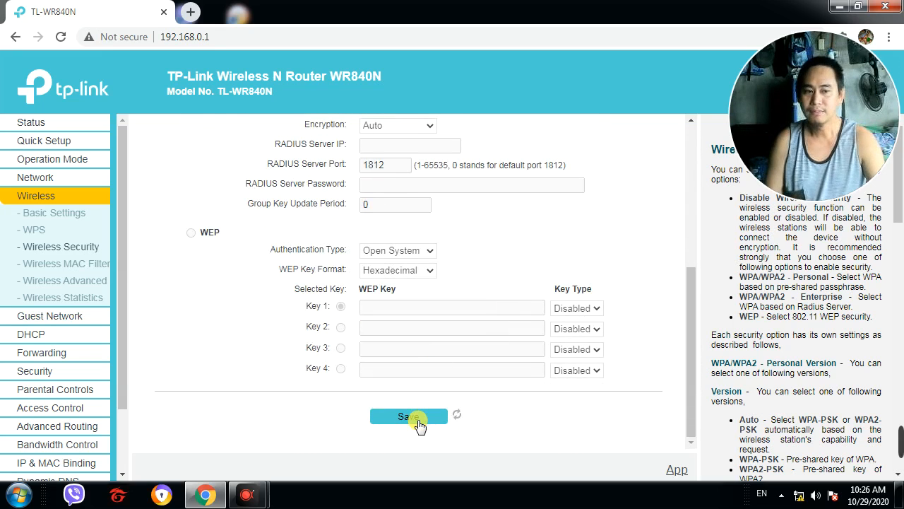
scroll(210, 283, "up", 3)
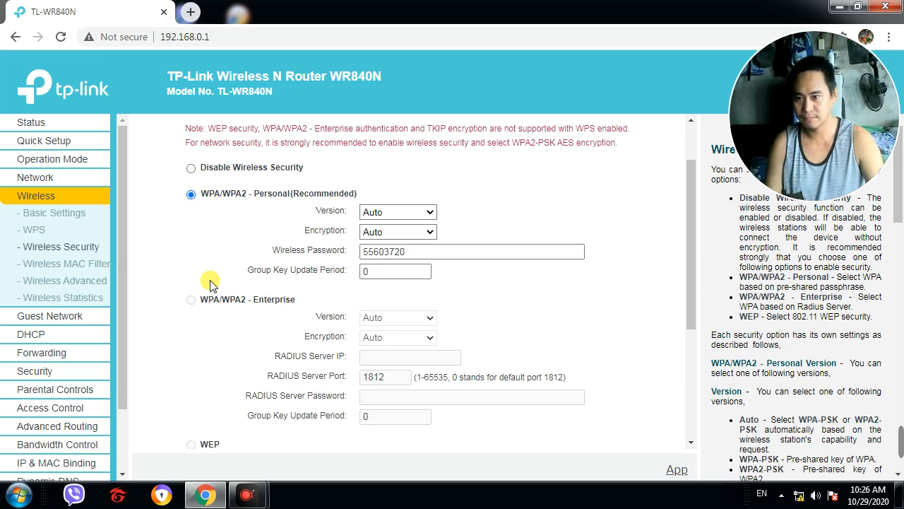
Step: In Wireless MAC Filtering, set the filtering rule to Allow the stations specified by any enabled entries
left_click(51, 270)
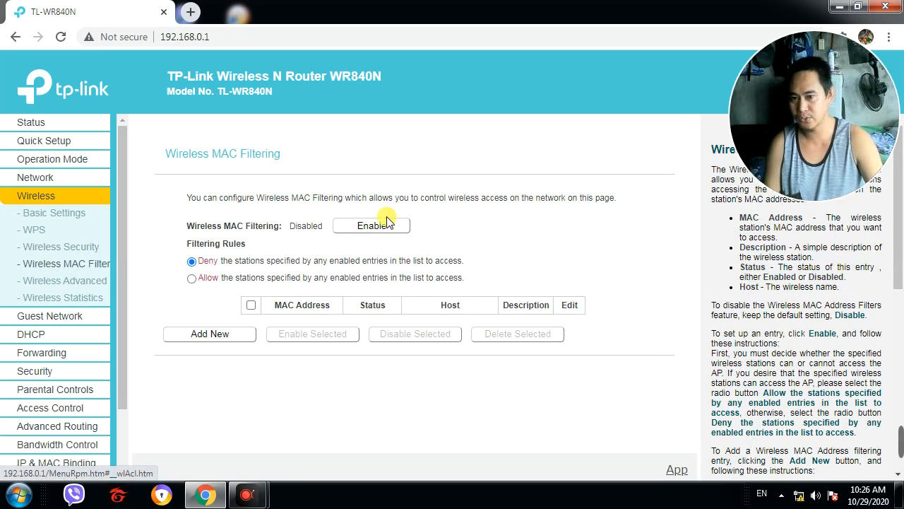
left_click(192, 278)
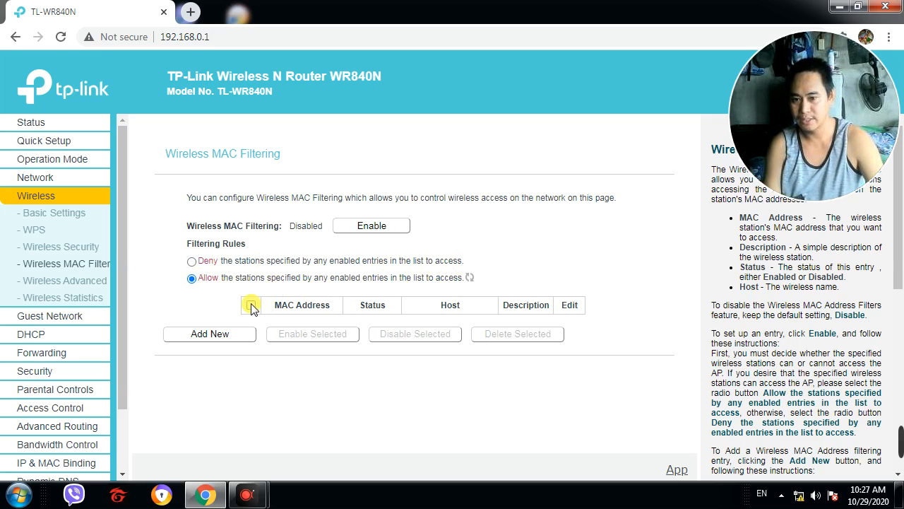
Step: Look over the form for a new MAC address filtering entry and return to the Wireless MAC Filtering page without saving
left_click(194, 335)
left_click(410, 227)
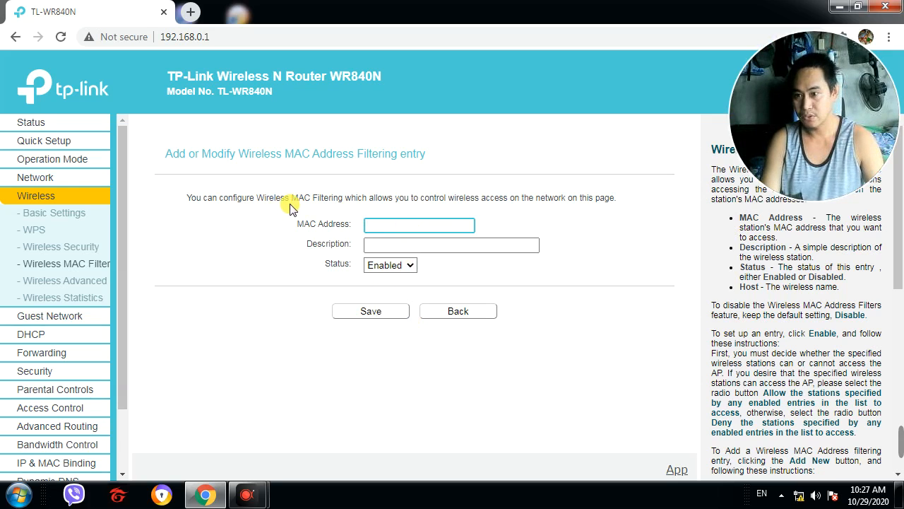
left_click(52, 265)
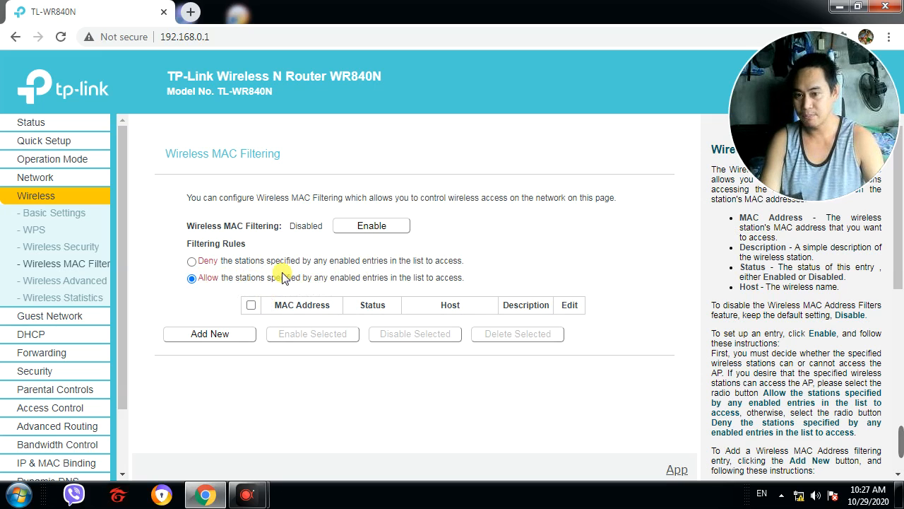
Step: Highlight the wording of the Allow filtering rule to review it
left_click_drag(221, 278, 469, 279)
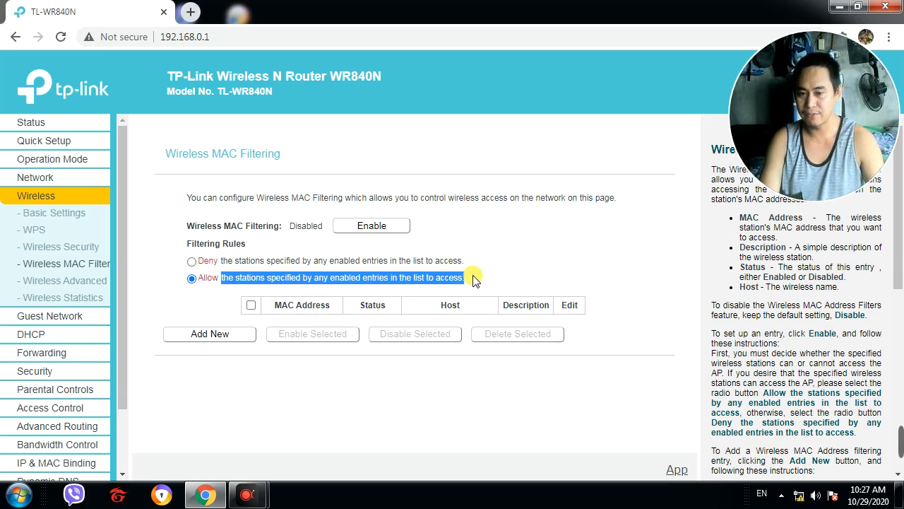
left_click(263, 276)
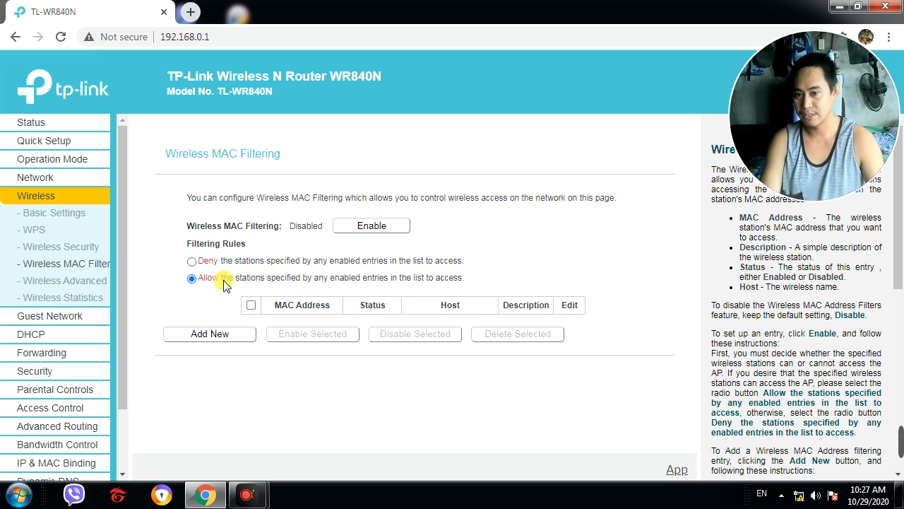
left_click_drag(223, 281, 478, 276)
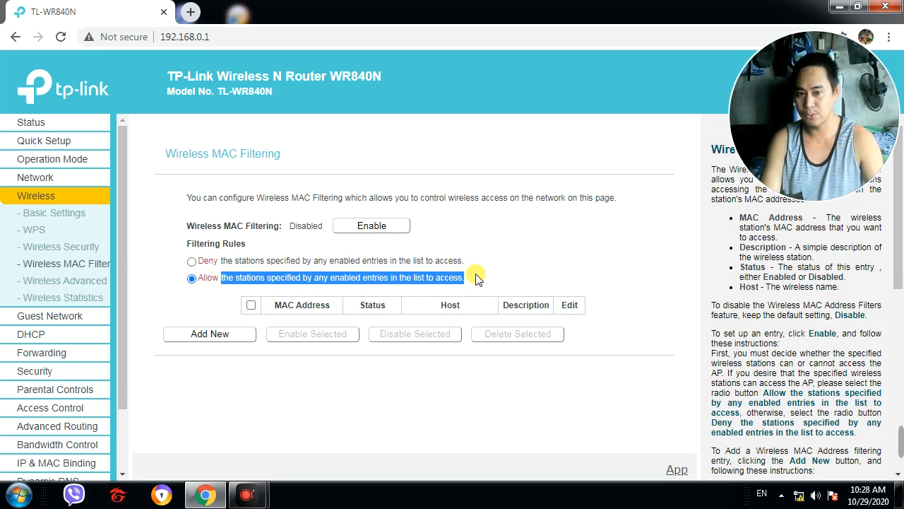
left_click(243, 281)
left_click_drag(222, 279, 480, 289)
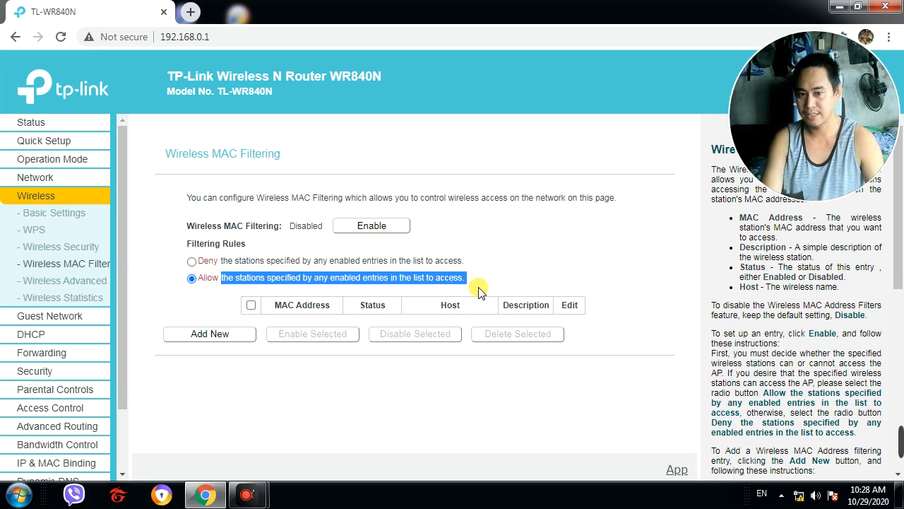
left_click(482, 273)
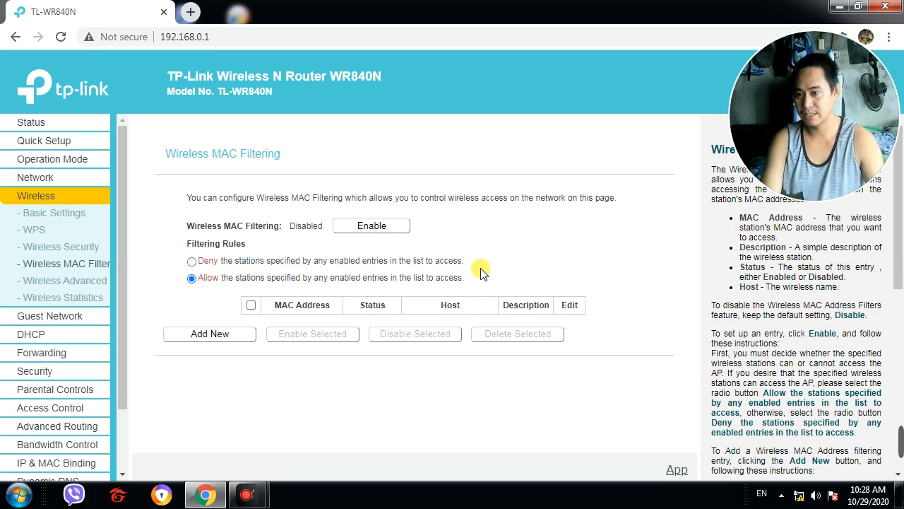
Step: On the Guest Network page, set Allow Guests To Access My Local Network to Enable
left_click(64, 319)
left_click(402, 199)
left_click(479, 204)
left_click(409, 199)
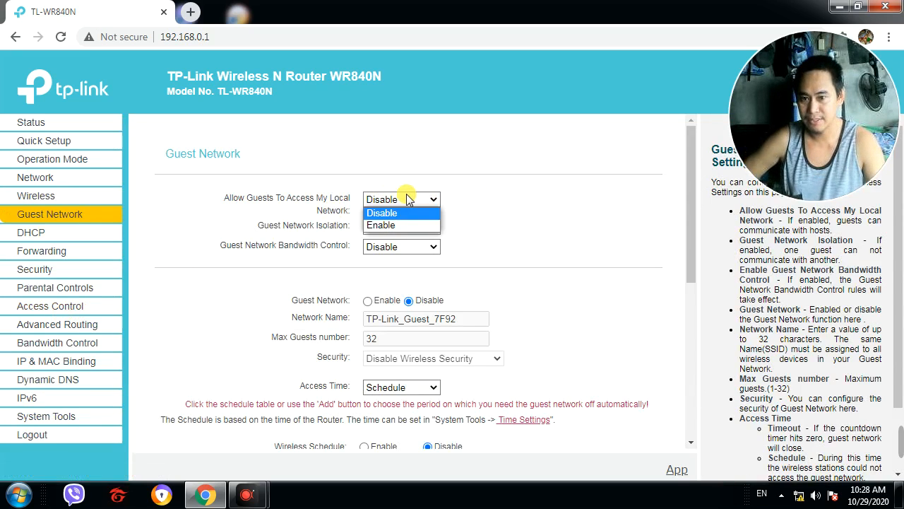
left_click(382, 225)
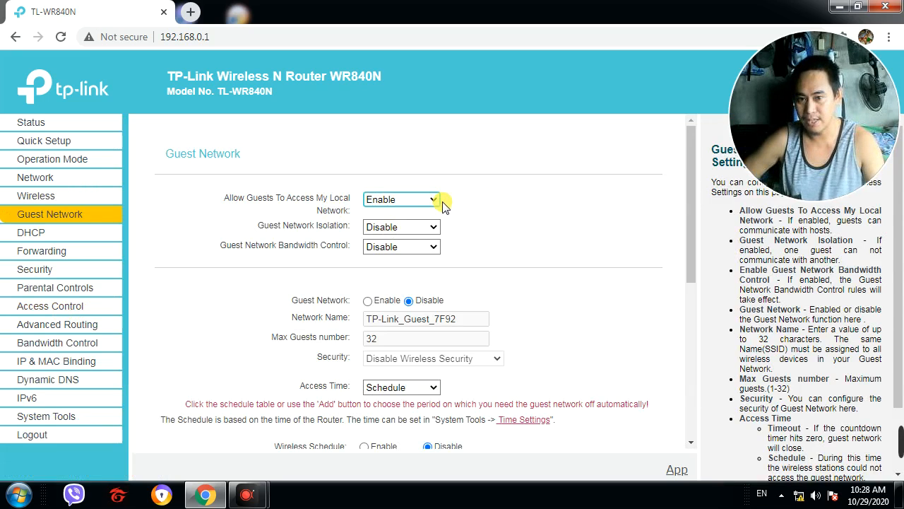
Step: Set Guest Network Isolation to Enable and keep Guest Network Bandwidth Control on Disable
left_click(413, 228)
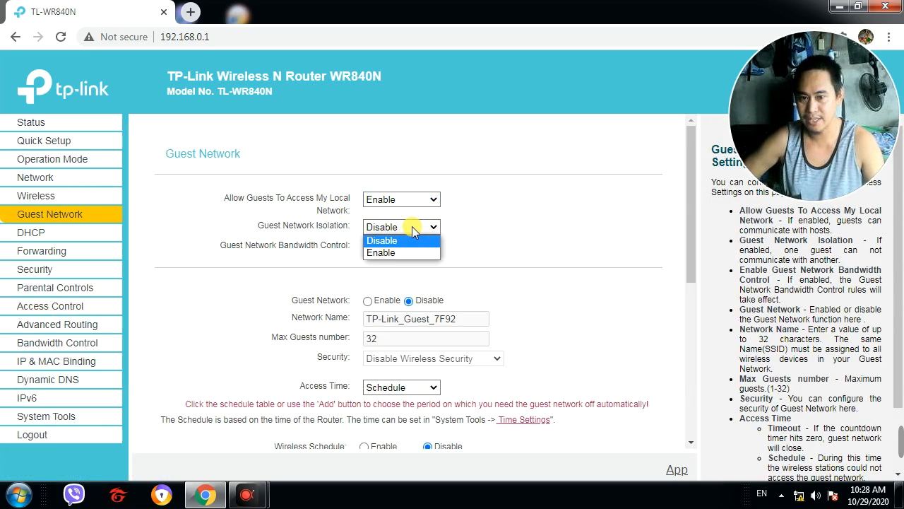
left_click(393, 249)
left_click(392, 248)
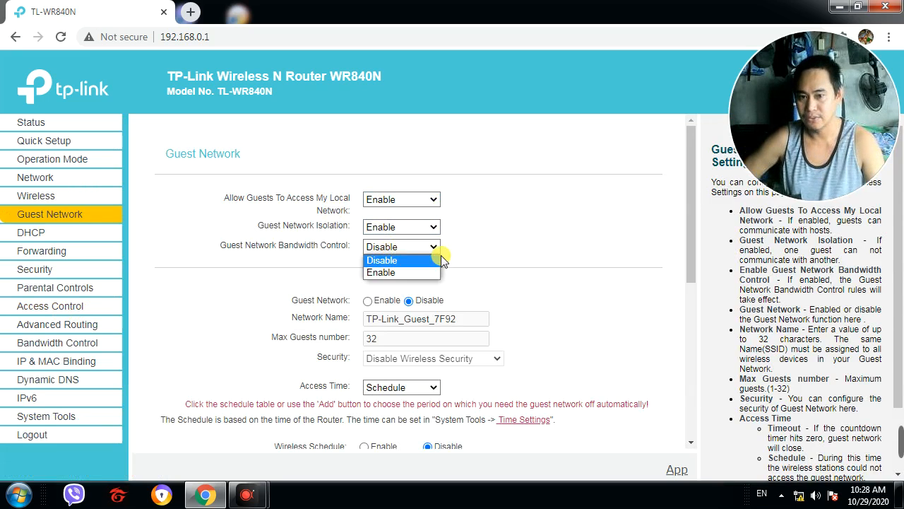
left_click(388, 261)
Step: Enable the guest network and set its security to WPA/WPA2 - Personal
scroll(487, 210, "down", 1)
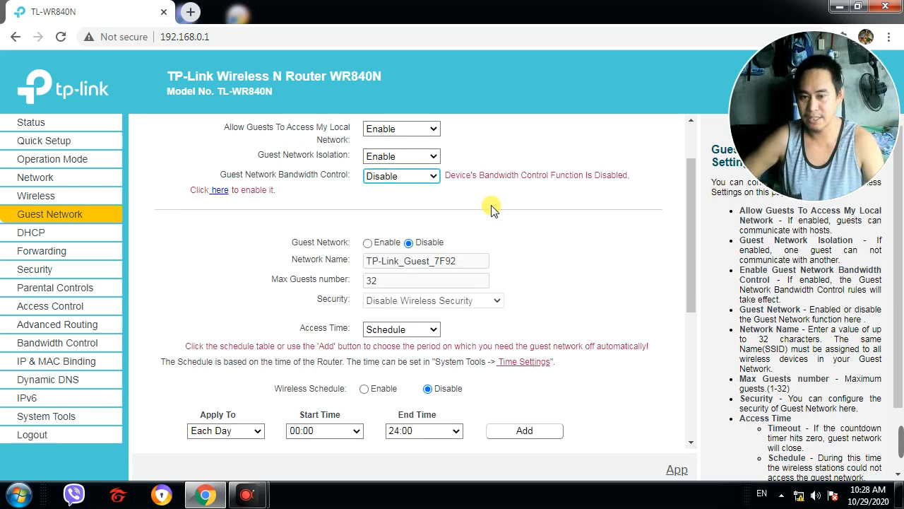
scroll(590, 194, "down", 1)
scroll(593, 195, "up", 1)
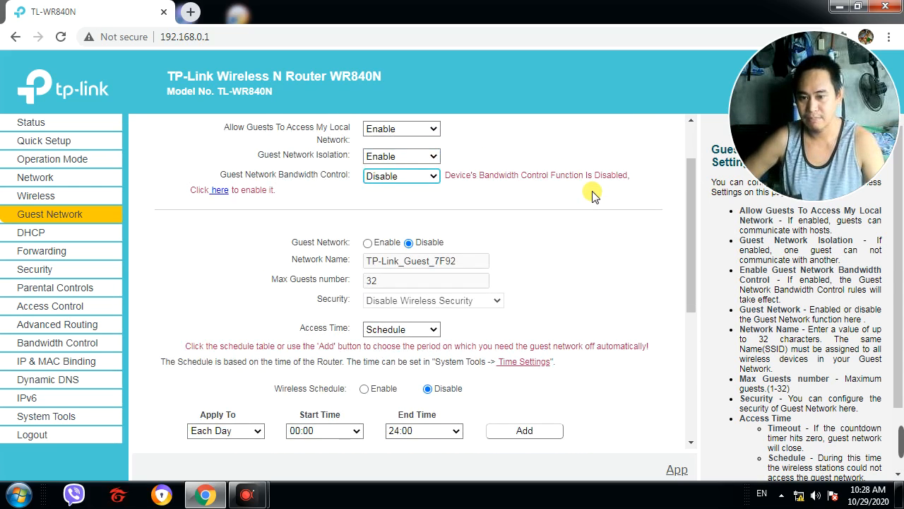
scroll(594, 194, "down", 4)
scroll(593, 194, "up", 2)
scroll(593, 194, "up", 4)
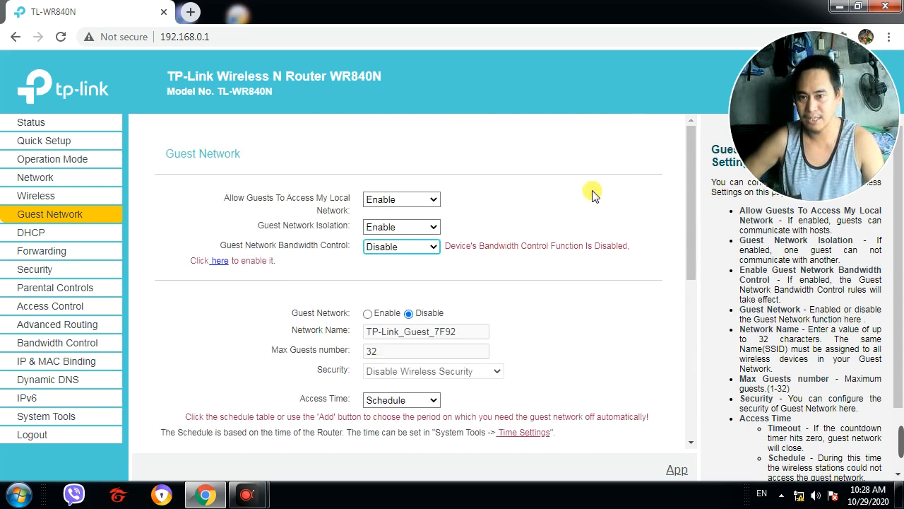
scroll(573, 300, "down", 1)
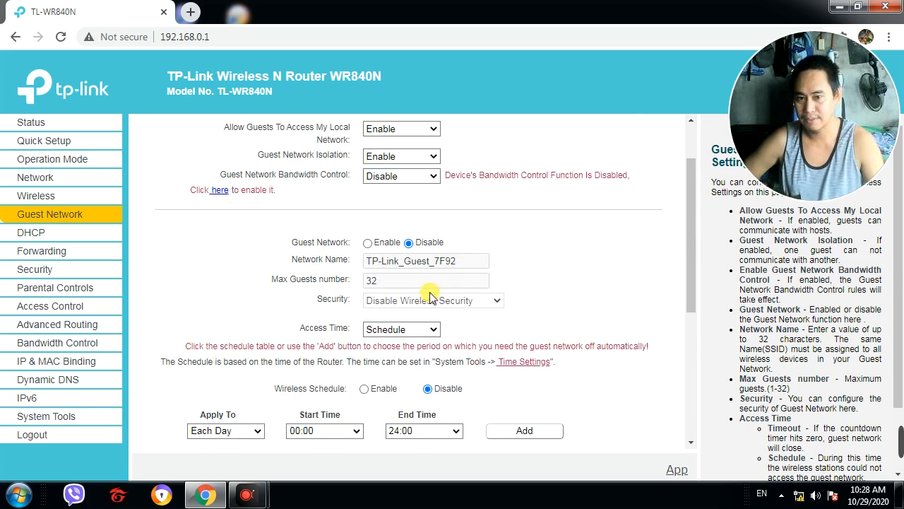
left_click(367, 242)
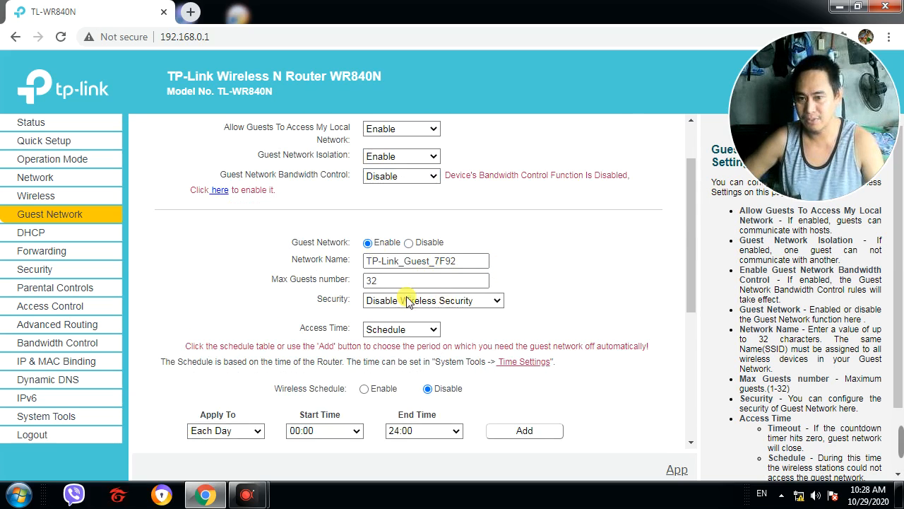
double_click(369, 279)
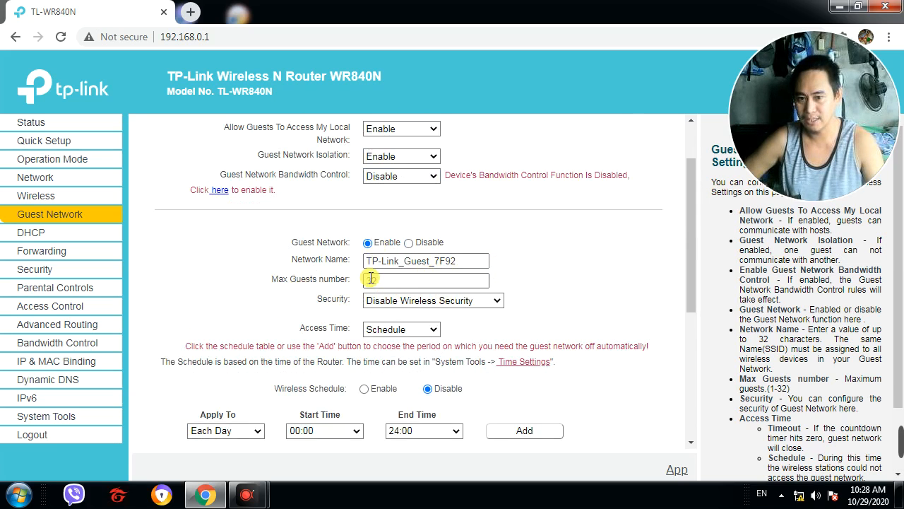
left_click(404, 305)
left_click(403, 328)
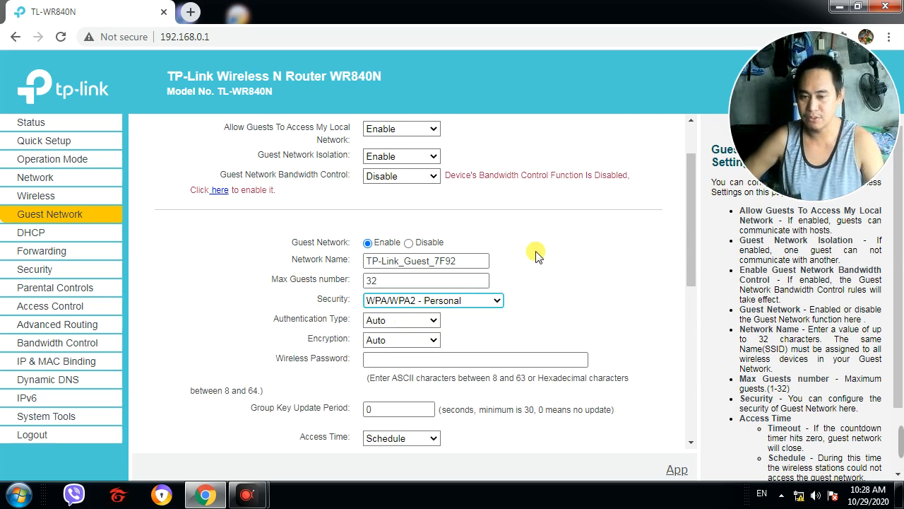
Step: Check the guest password and Group Key Update Period fields, and try Timeout as the Access Time before returning it to Schedule
scroll(537, 258, "down", 3)
scroll(369, 280, "up", 1)
left_click(414, 217)
left_click(405, 268)
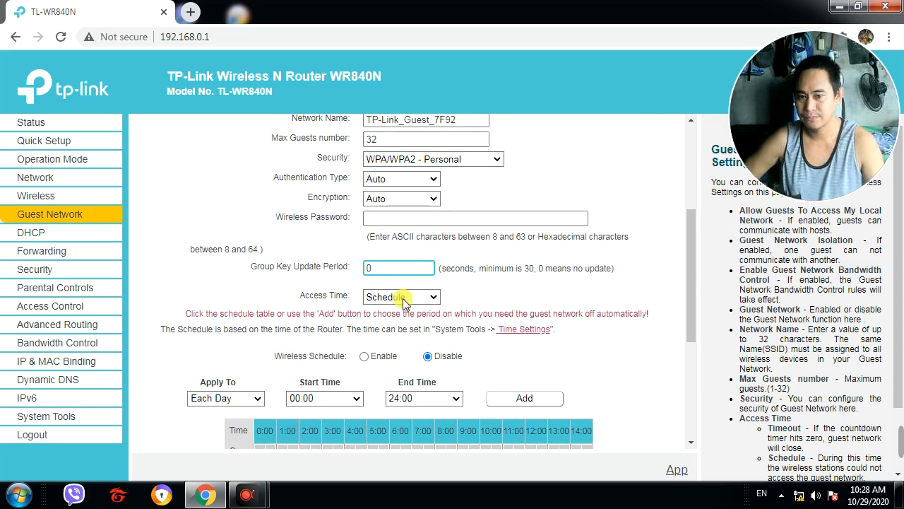
left_click(403, 299)
left_click(402, 311)
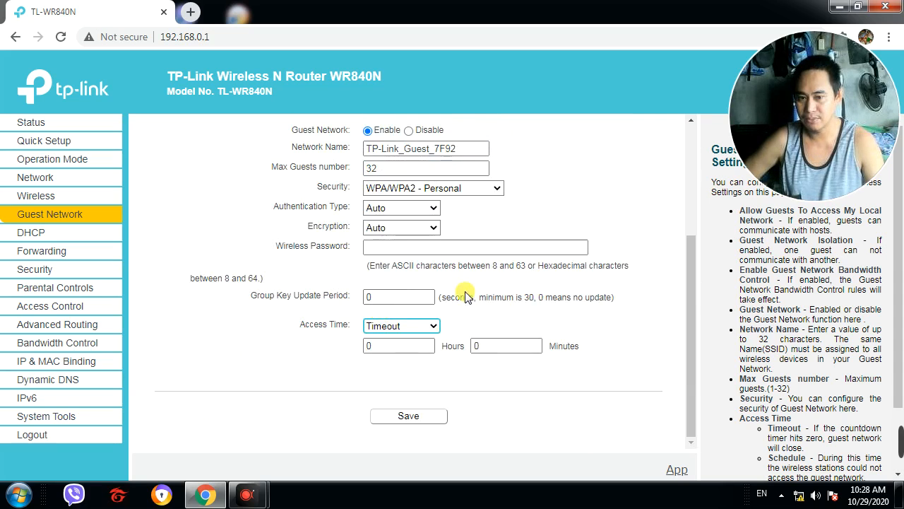
left_click(413, 296)
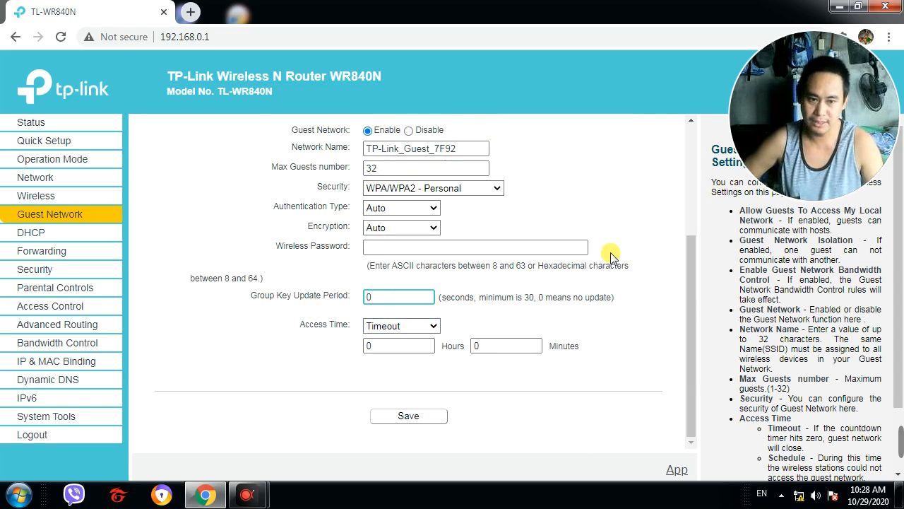
left_click(397, 327)
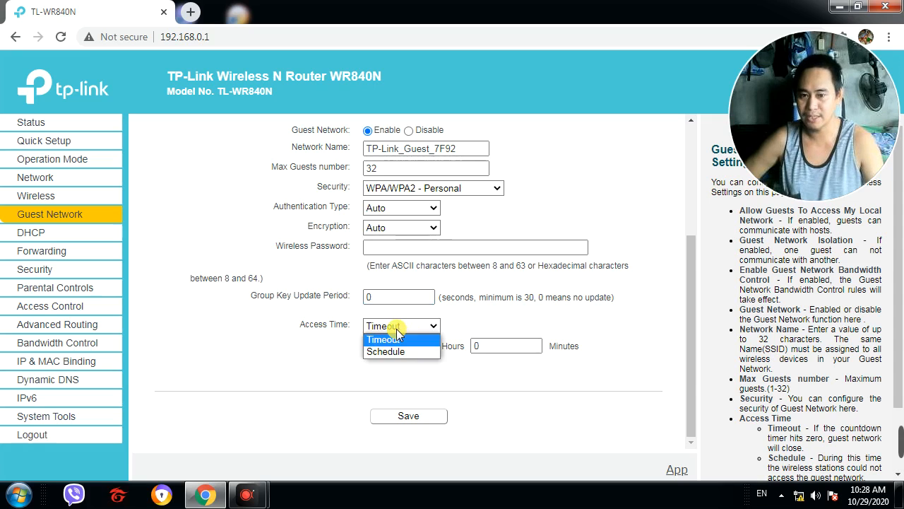
left_click(392, 351)
scroll(392, 353, "up", 3)
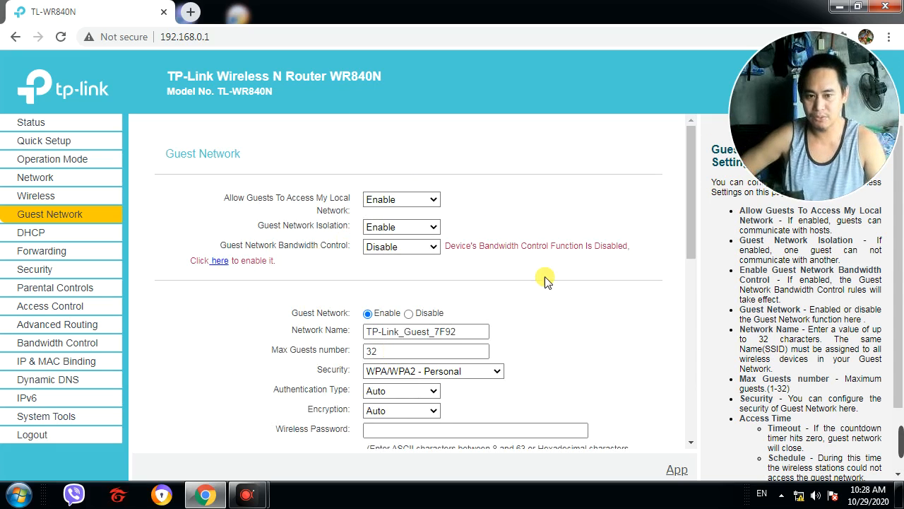
Step: View the TP-Link Tether app download information and close it
left_click(678, 472)
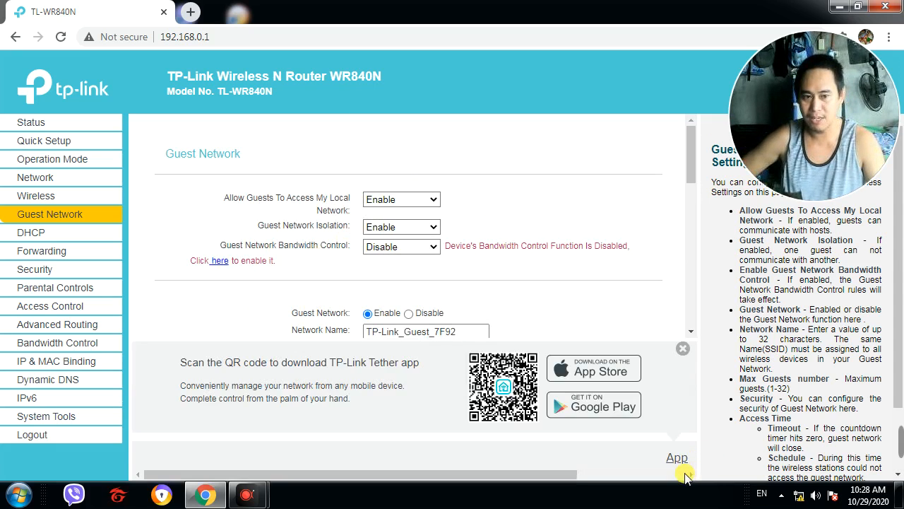
left_click(684, 350)
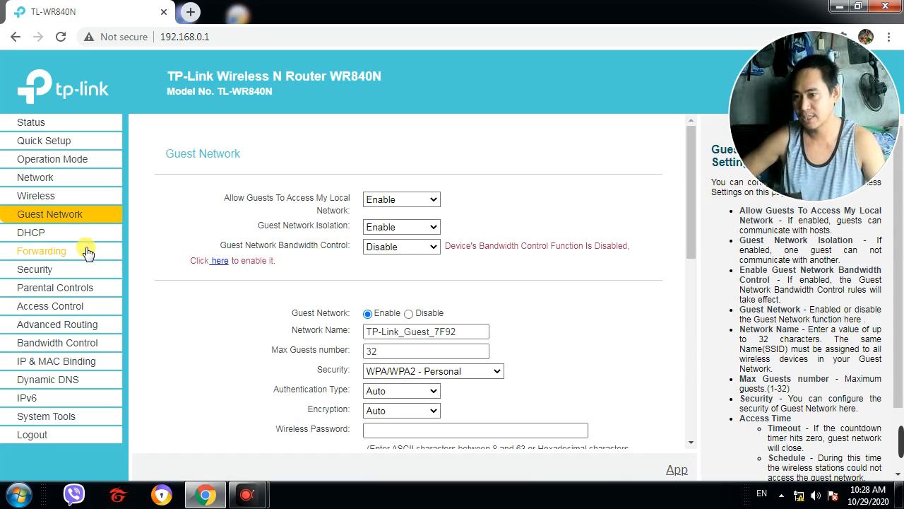
Step: In the DHCP Settings, review the Start IP Address and Default Gateway by highlighting each value
left_click(48, 238)
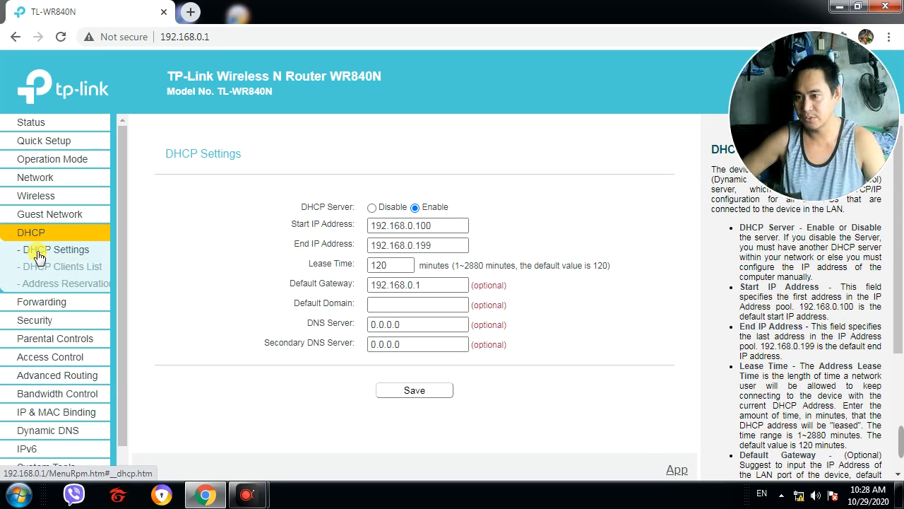
left_click_drag(446, 225, 331, 223)
left_click(451, 224)
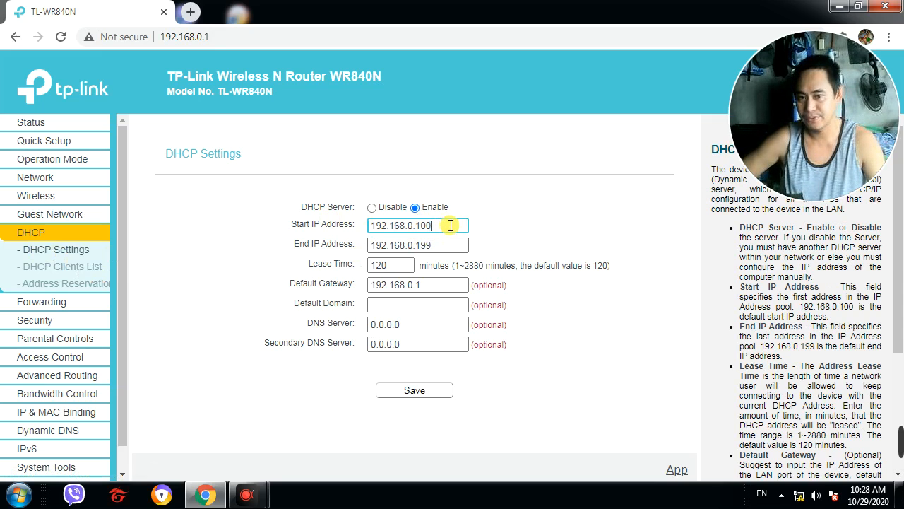
left_click_drag(445, 285, 249, 291)
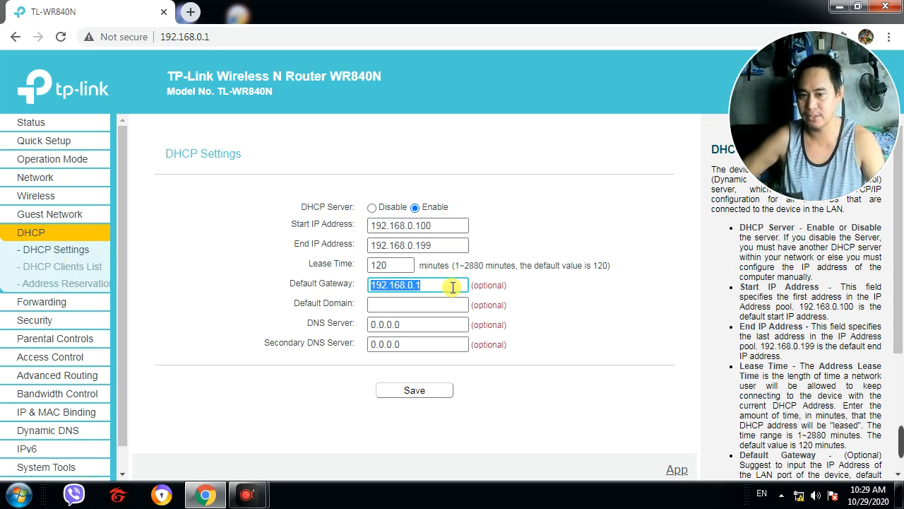
left_click(452, 287)
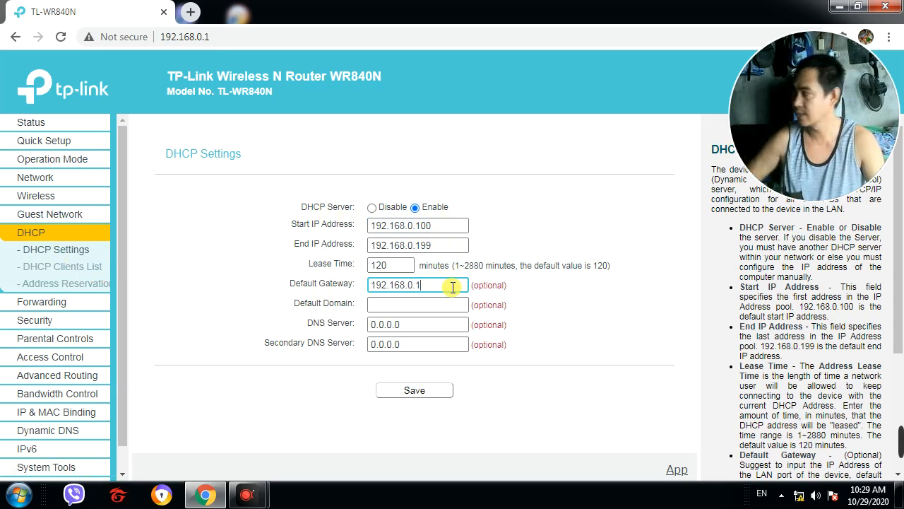
Step: Highlight the client's assigned IP in the DHCP Clients List and open the DHCP Address Reservation page
left_click(76, 268)
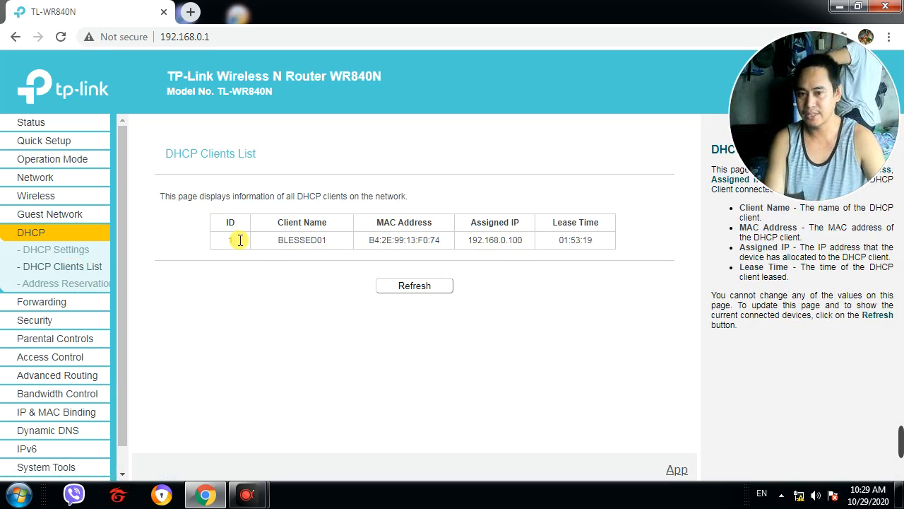
left_click_drag(468, 240, 523, 242)
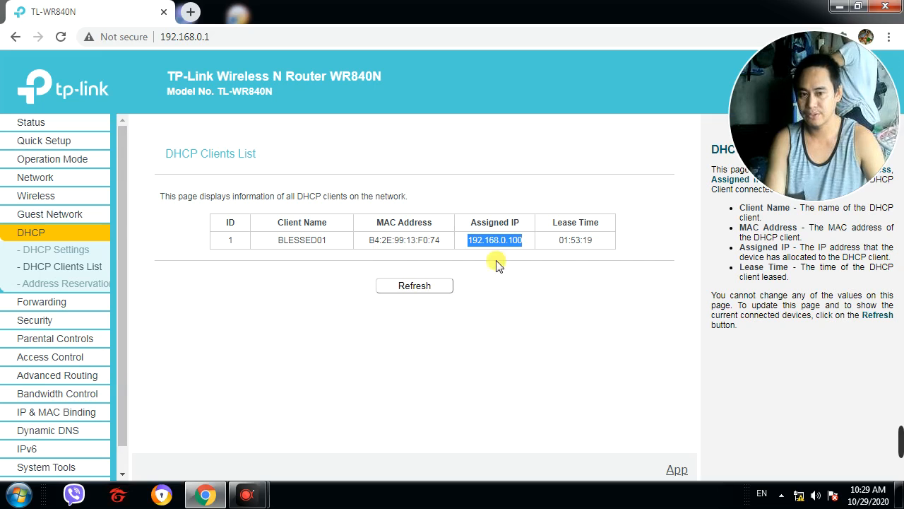
left_click(452, 239)
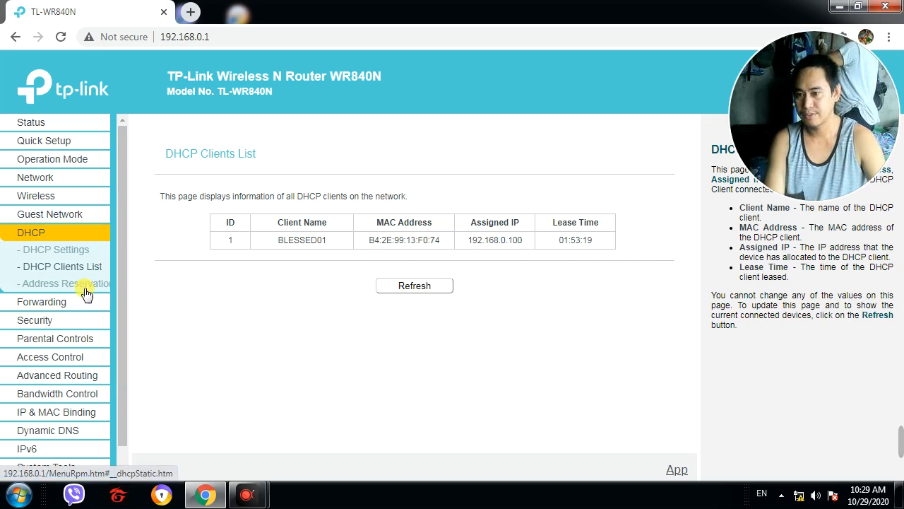
left_click(64, 284)
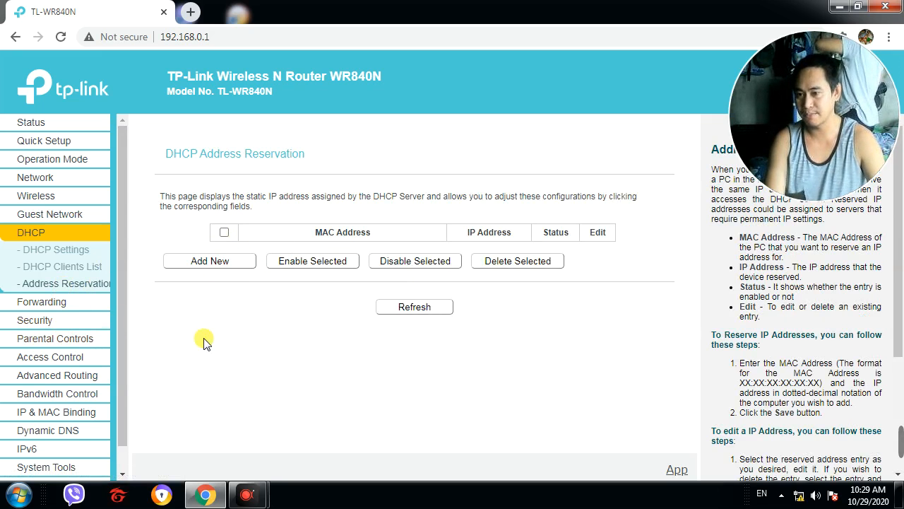
Step: Review the router's Basic Security options for VPN and ALG, then the Advanced Security and Local Management pages
left_click(56, 319)
scroll(291, 256, "down", 3)
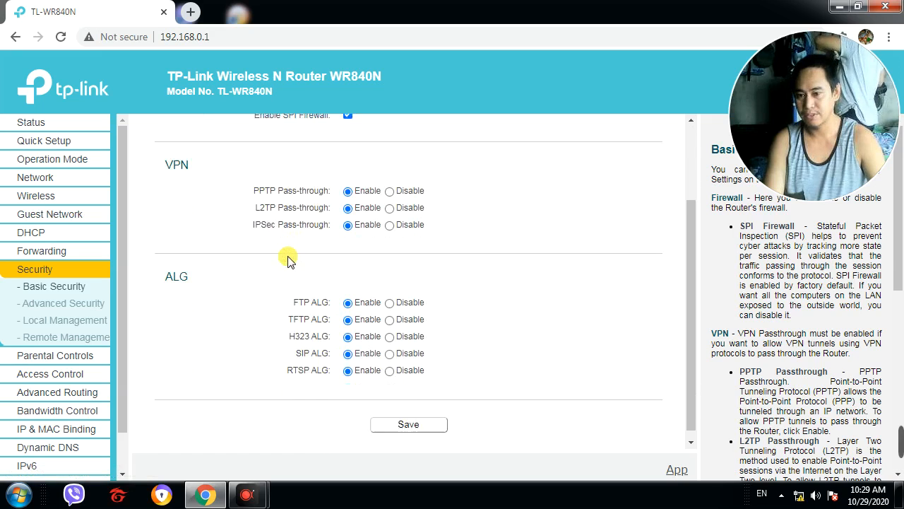
scroll(288, 259, "up", 3)
scroll(272, 245, "down", 3)
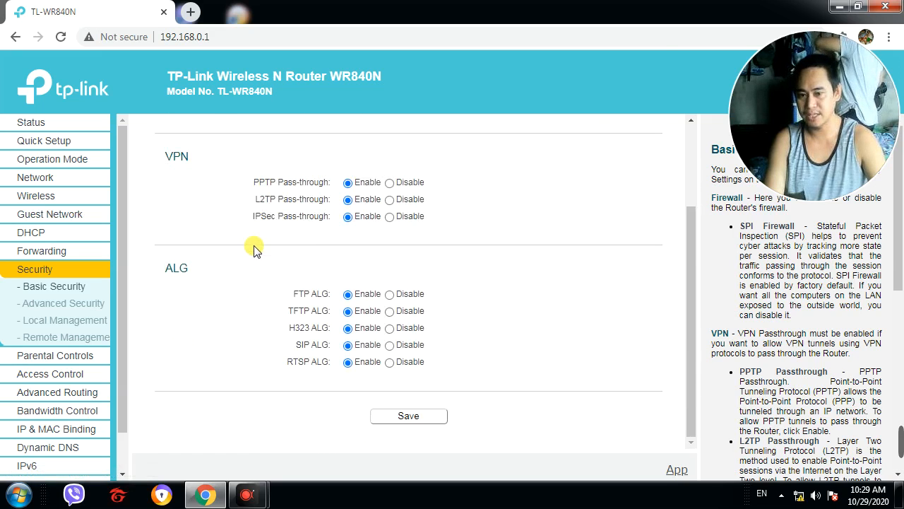
left_click(70, 304)
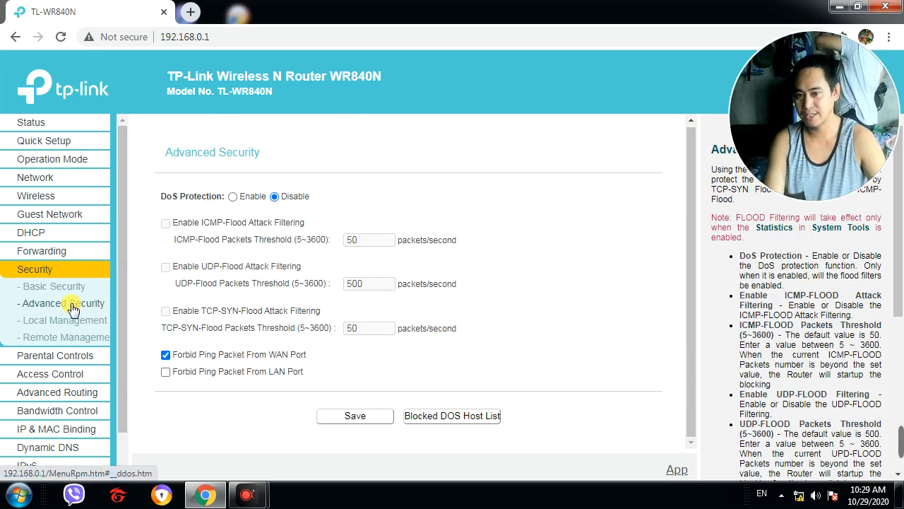
left_click(62, 320)
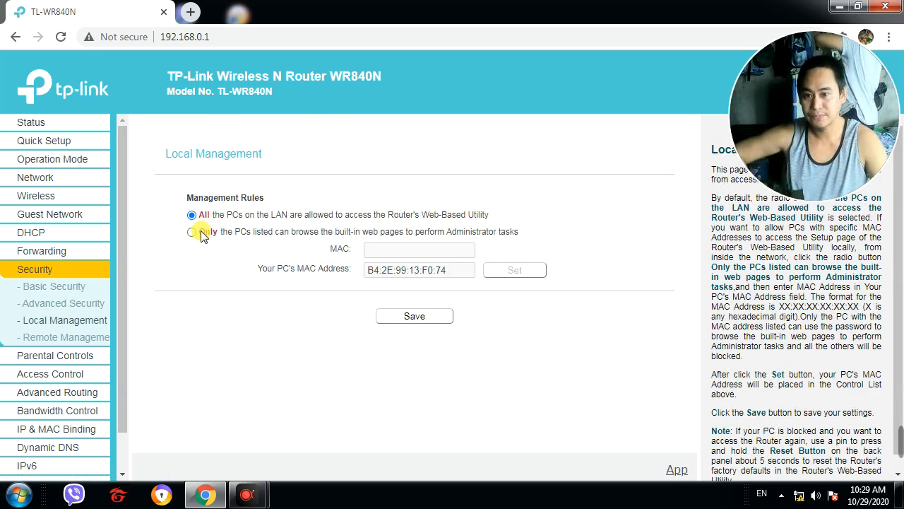
Step: On the Remote Management page, set the Remote Management IP Address to 255.255.255.255 and save it
left_click(77, 337)
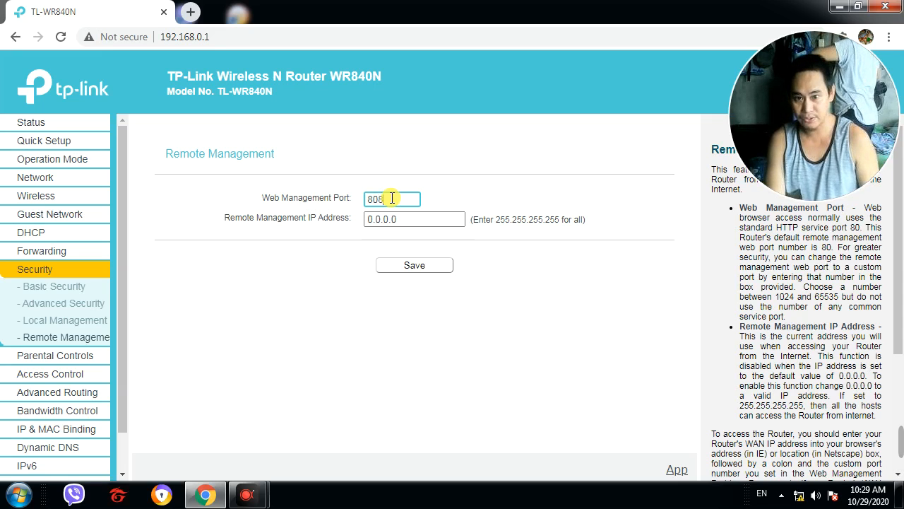
left_click_drag(370, 219, 360, 220)
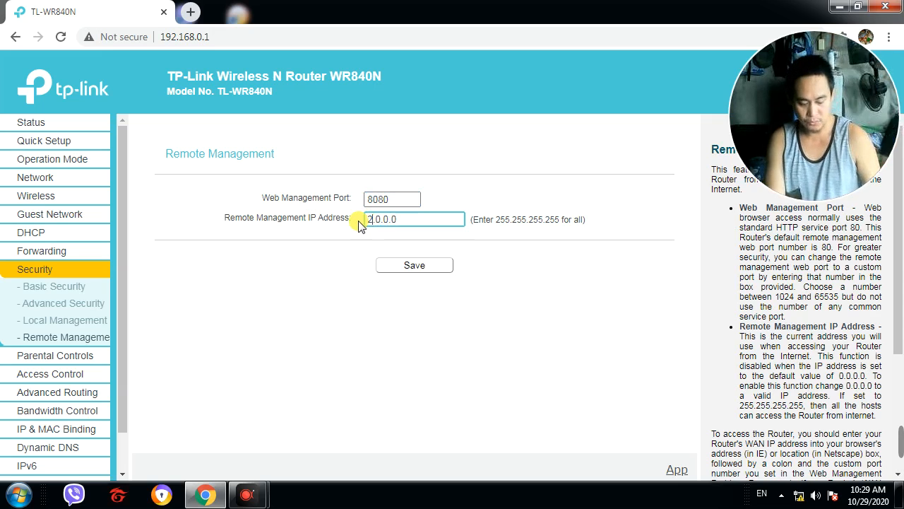
type("252")
key("BackSpace")
type("5")
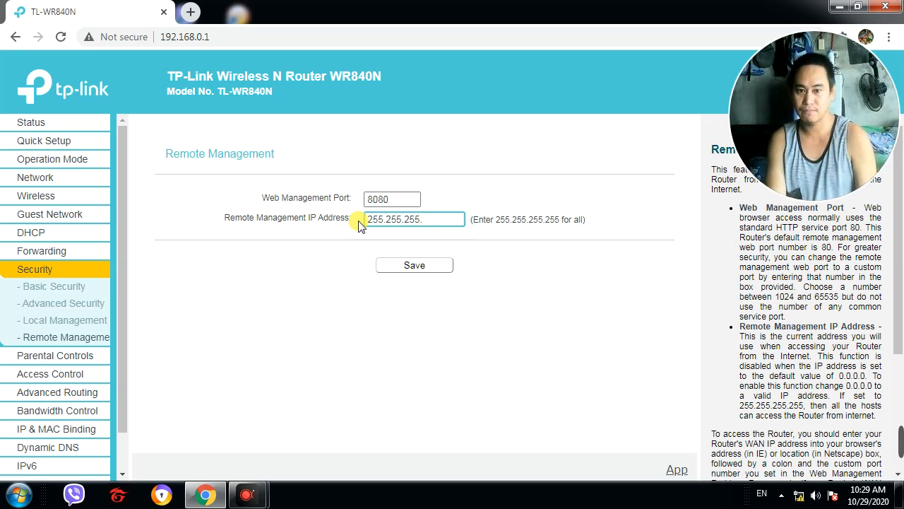
left_click(403, 274)
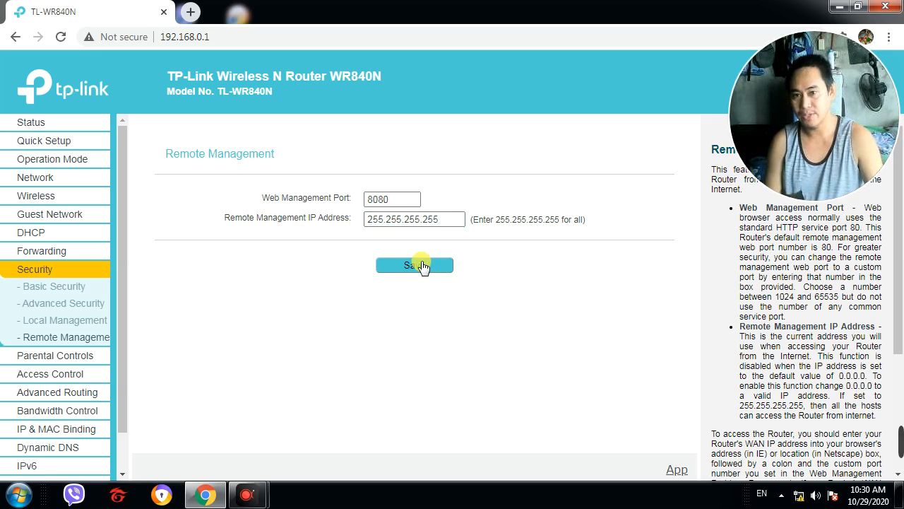
Step: Check the WAN section of the router's Status page and highlight its IP Address
left_click(56, 122)
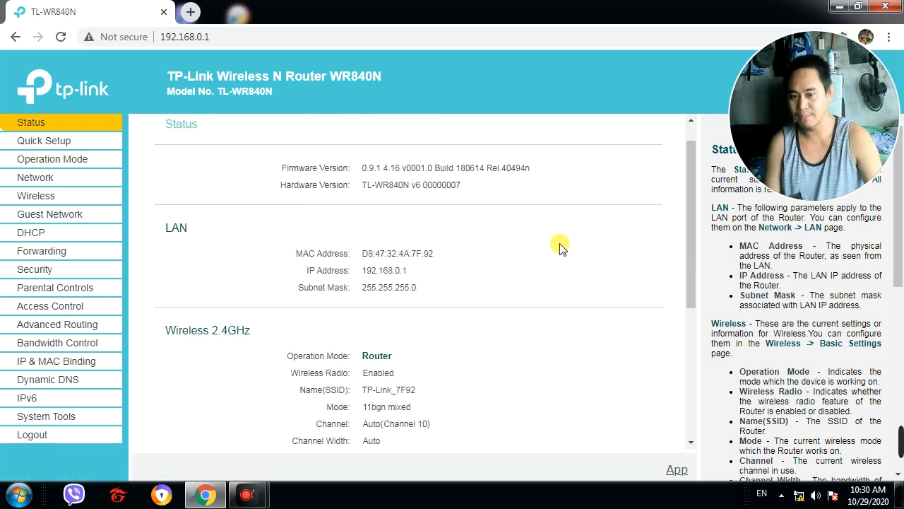
scroll(557, 242, "down", 3)
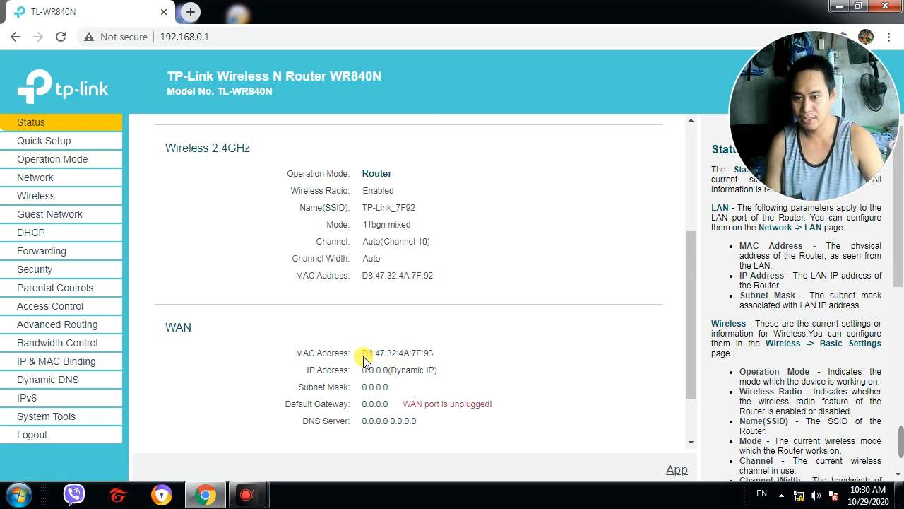
left_click_drag(362, 370, 436, 373)
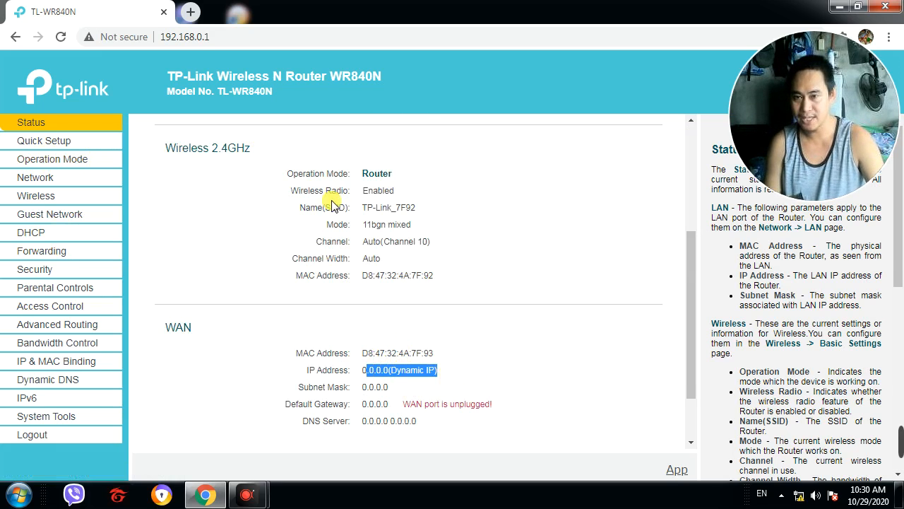
left_click(190, 11)
left_click(202, 33)
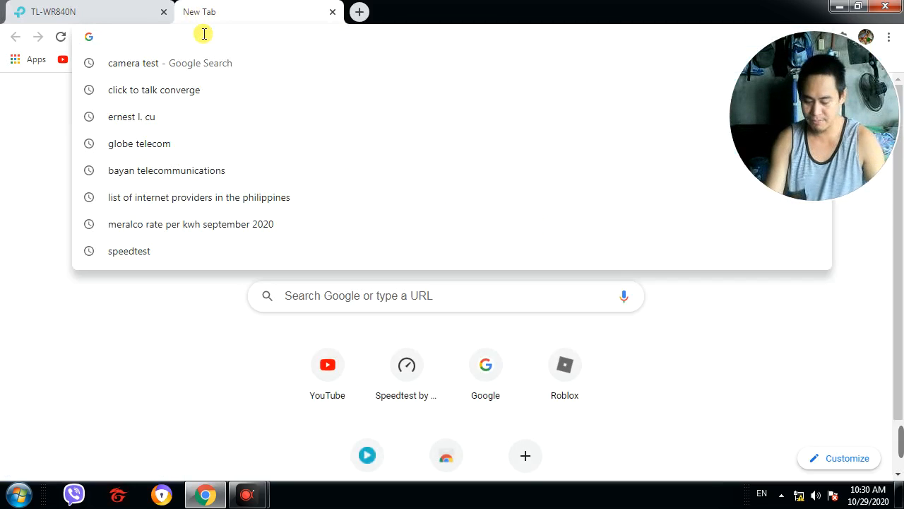
type("h")
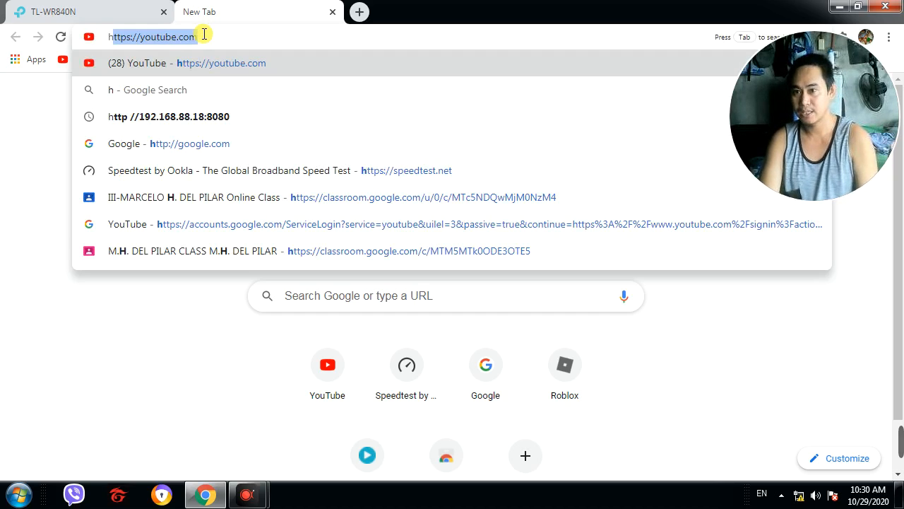
type("tt")
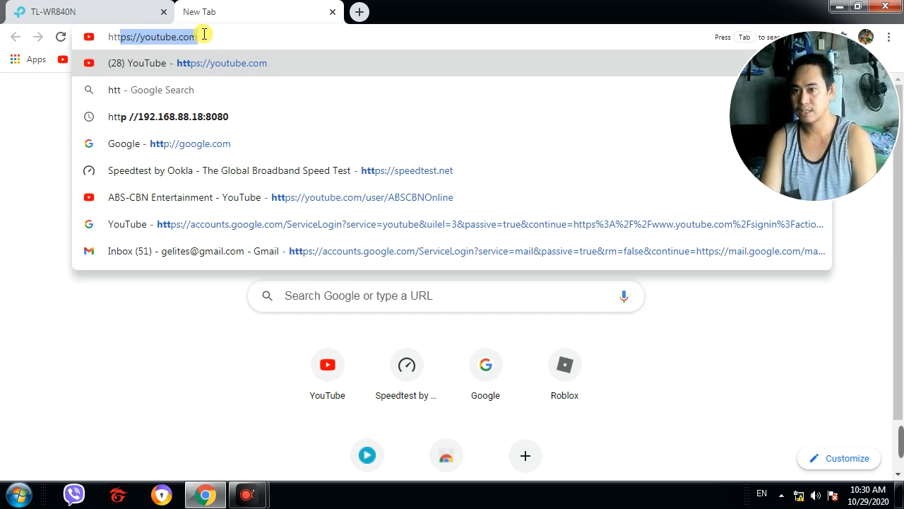
type("ps")
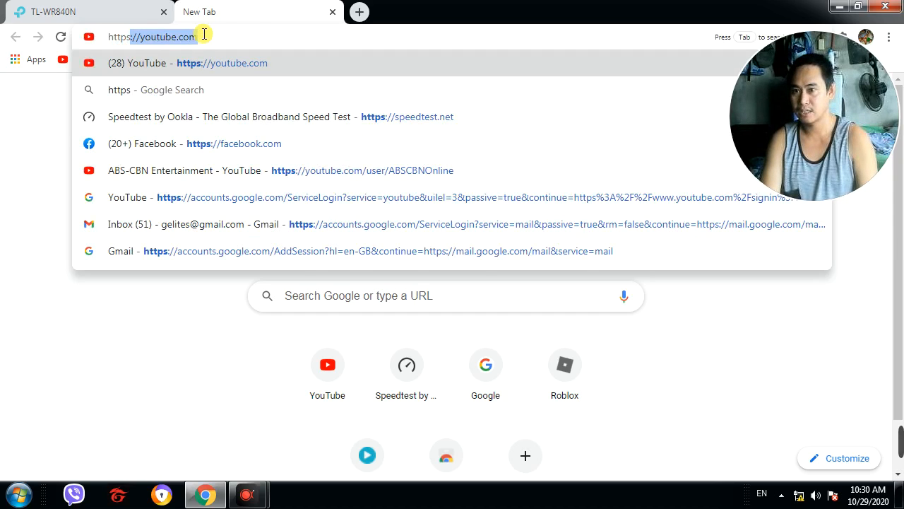
key("BackSpace")
key("BackSpace")
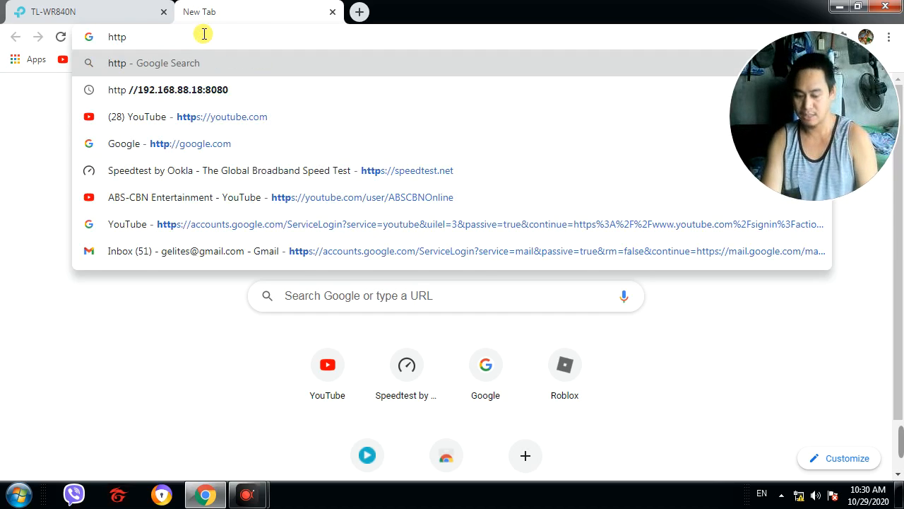
type(":")
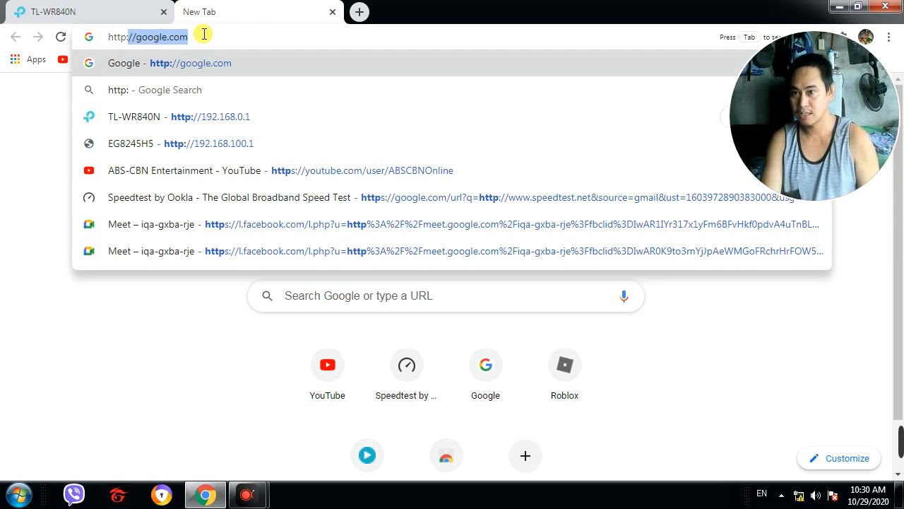
key("Right")
key("BackSpace")
key("BackSpace")
key("BackSpace")
key("BackSpace")
key("BackSpace")
key("BackSpace")
key("BackSpace")
key("BackSpace")
key("BackSpace")
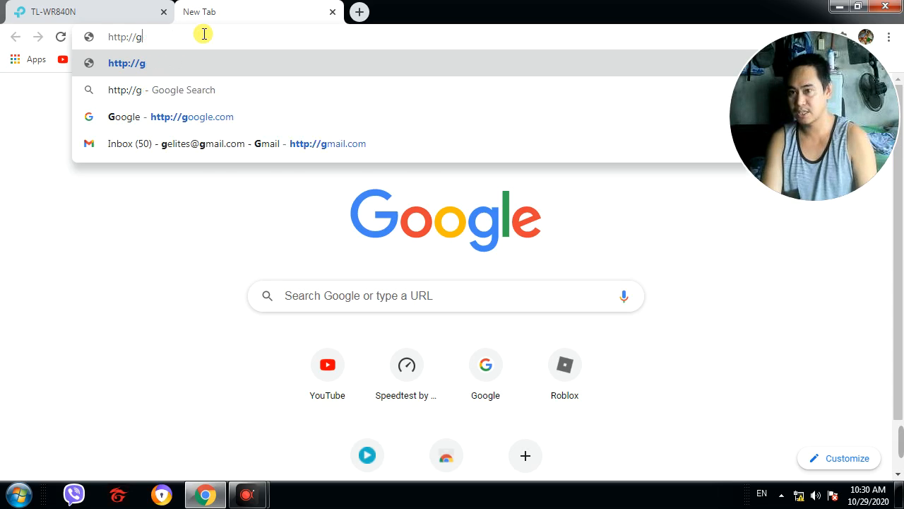
key("BackSpace")
type("192")
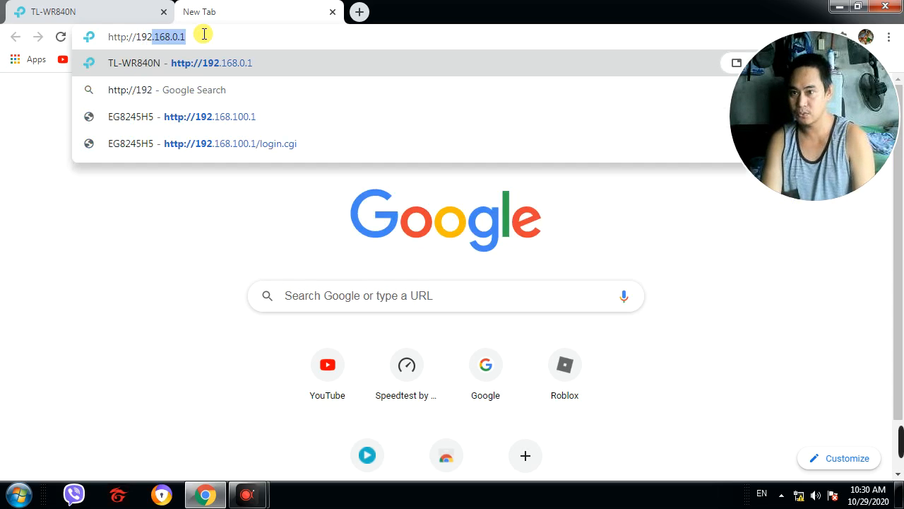
type(".168")
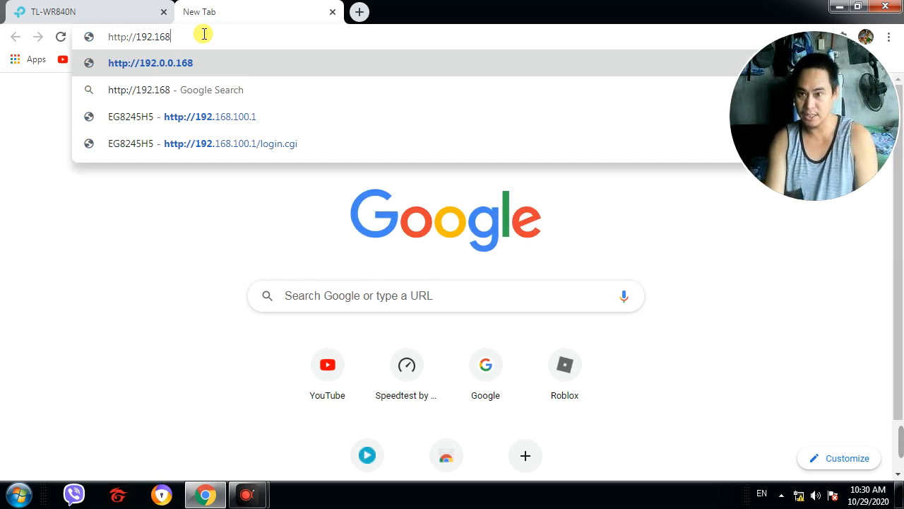
type(".0.")
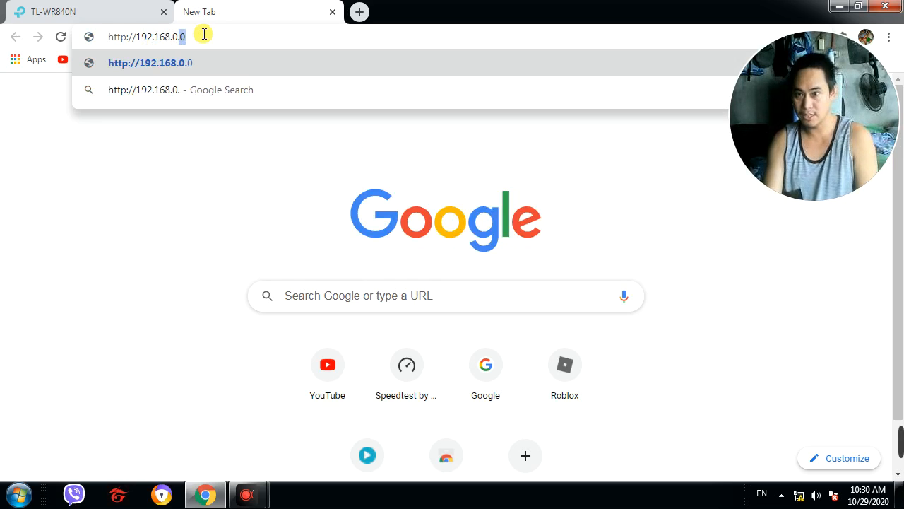
type("101")
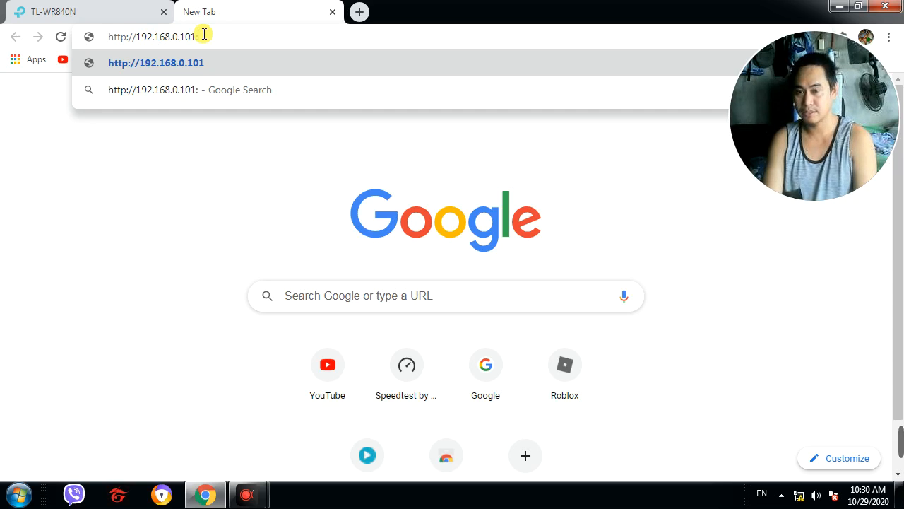
type(":8080")
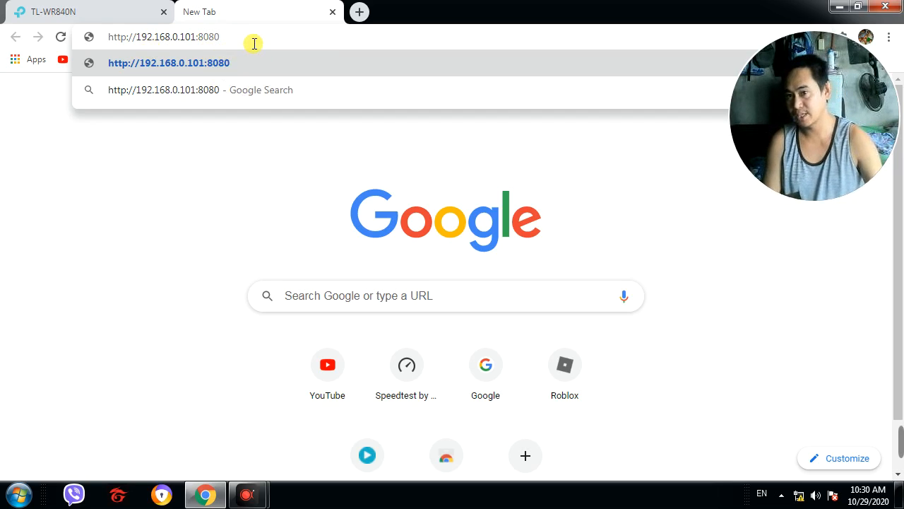
Step: Compare the WAN IP Address on the router's Status page with the address entered in the other browser tab
left_click(106, 10)
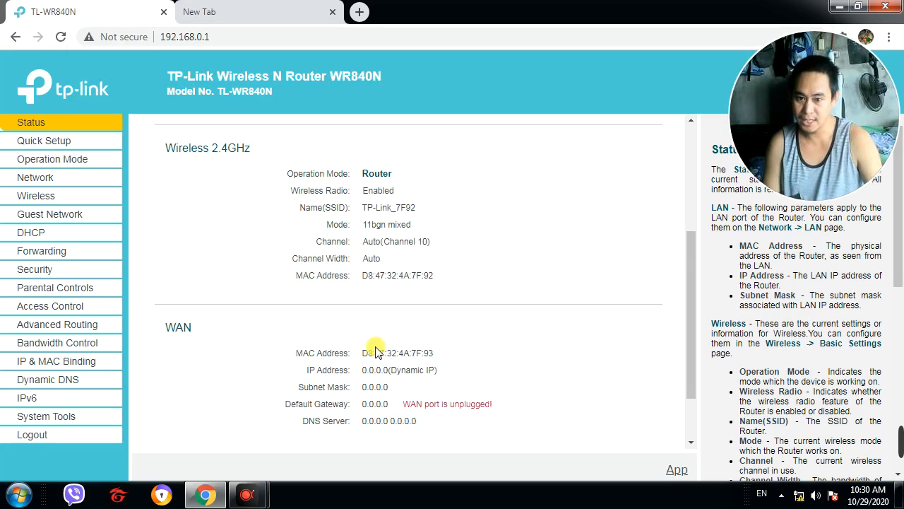
left_click_drag(362, 377, 460, 377)
left_click(360, 370)
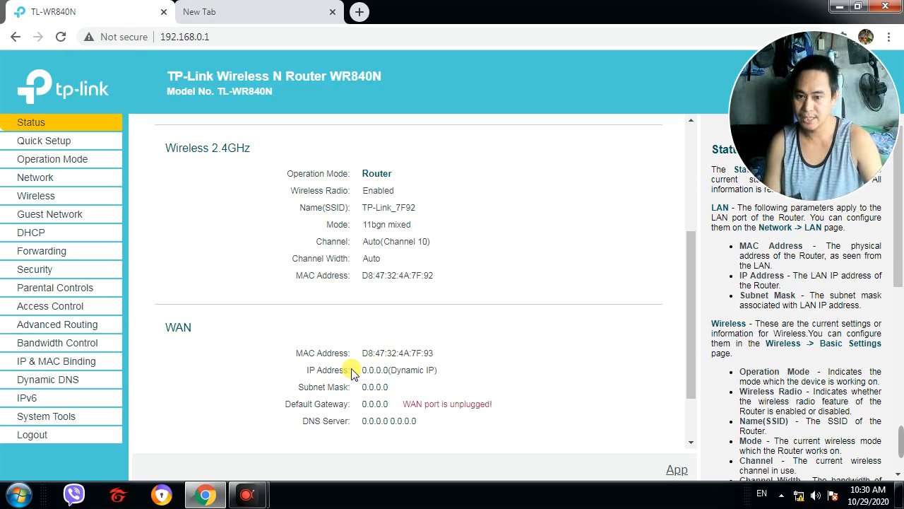
left_click(232, 8)
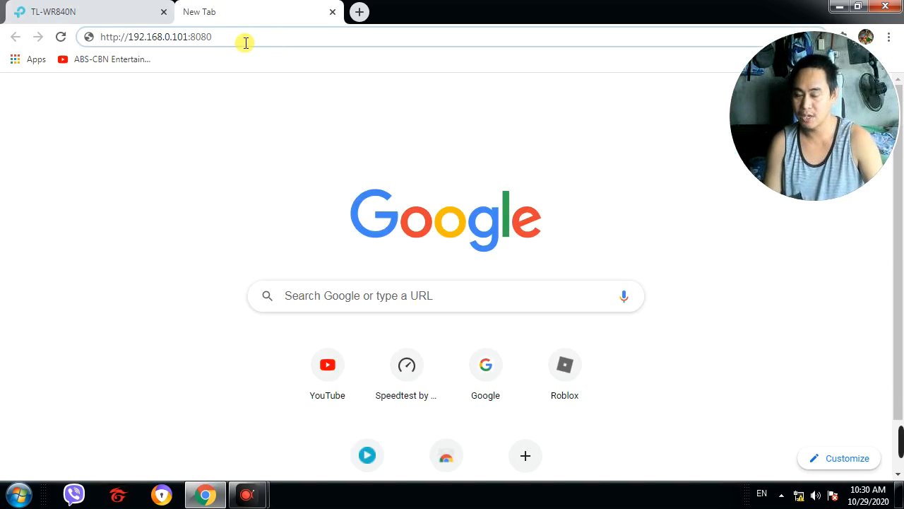
left_click(41, 5)
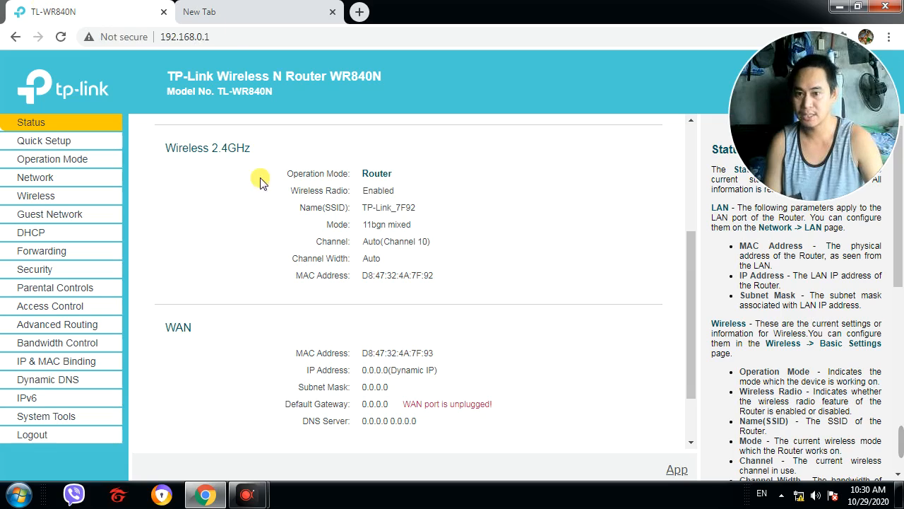
scroll(289, 142, "up", 3)
left_click(187, 7)
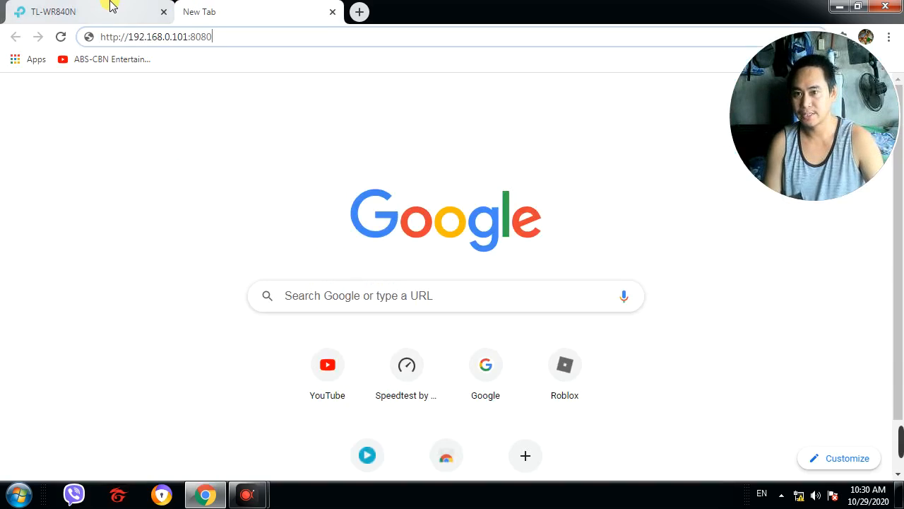
left_click(318, 5)
left_click(71, 11)
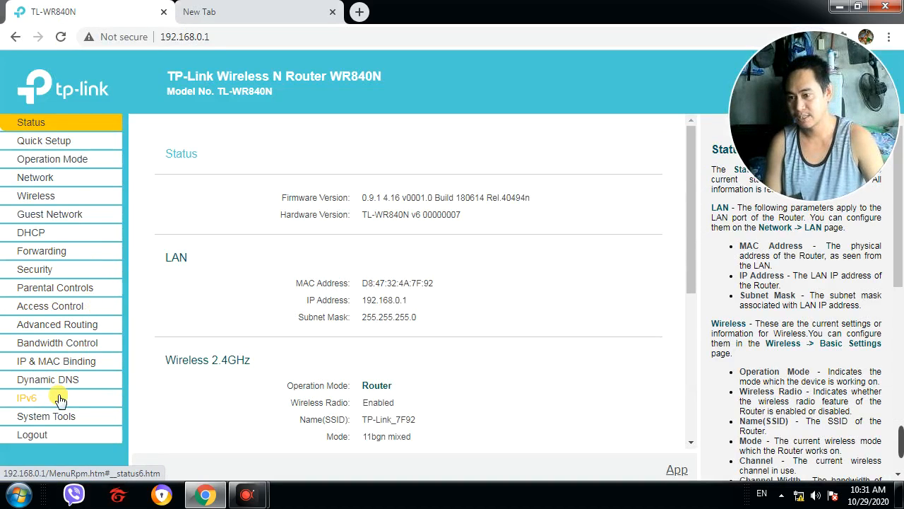
Step: Open the Bandwidth Control page and tick Enable Bandwidth Control
left_click(66, 349)
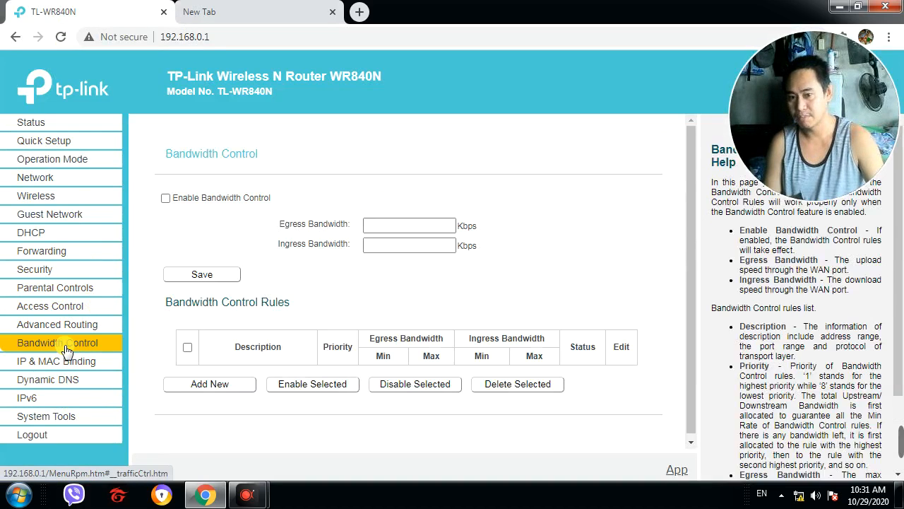
left_click(165, 197)
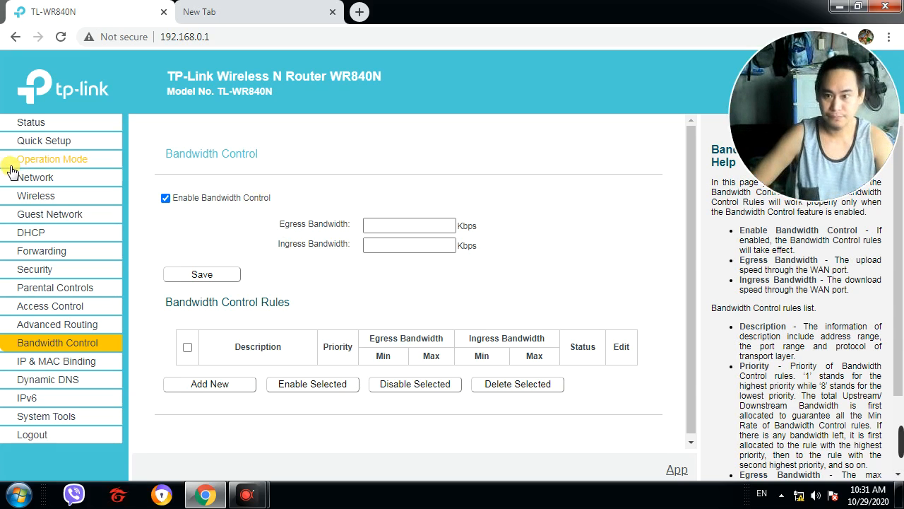
Step: Examine the WAN details on the router's Status page again, including IP address, default gateway and DNS server
left_click(46, 125)
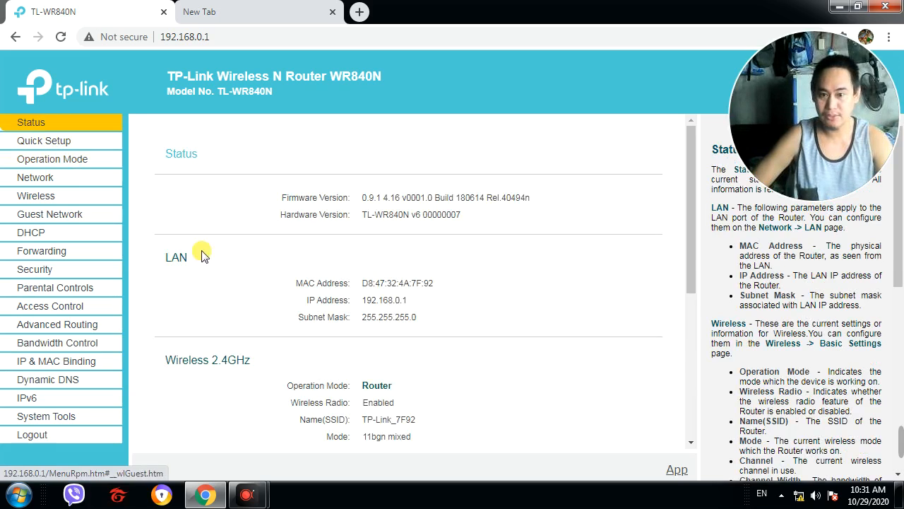
scroll(256, 263, "down", 1)
scroll(257, 264, "down", 3)
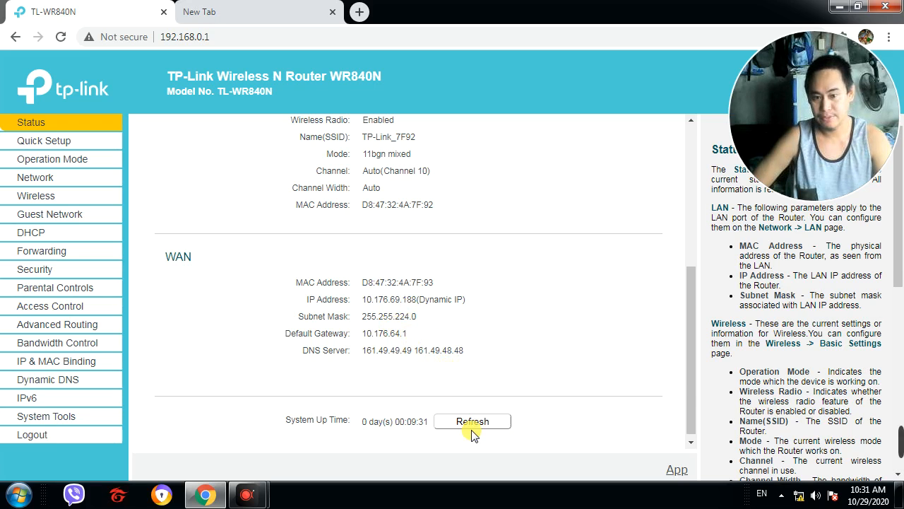
Step: In the second browser tab, replace the entered router address with speedtest.net and load the site
left_click(265, 14)
left_click(262, 37)
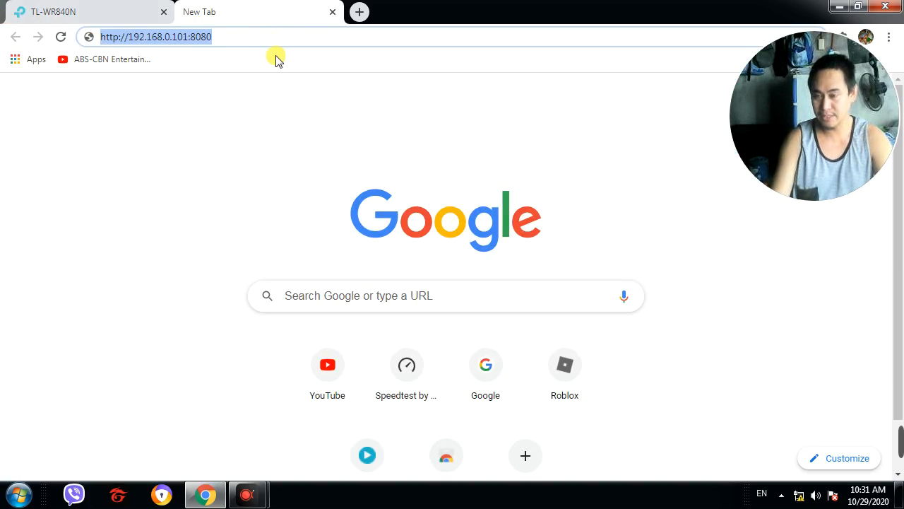
type("s")
key("Return")
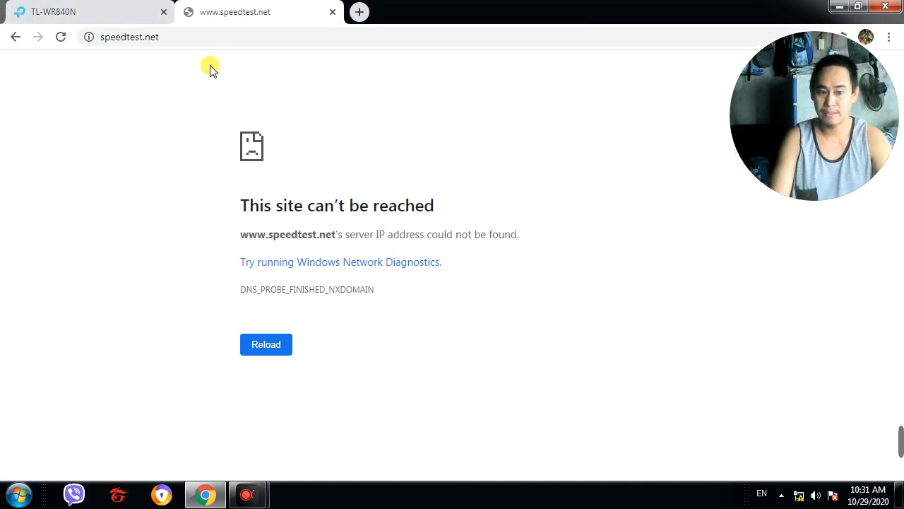
Step: Check the network connection status from the system tray and retry loading speedtest.net in the second browser tab
left_click(799, 495)
left_click(611, 328)
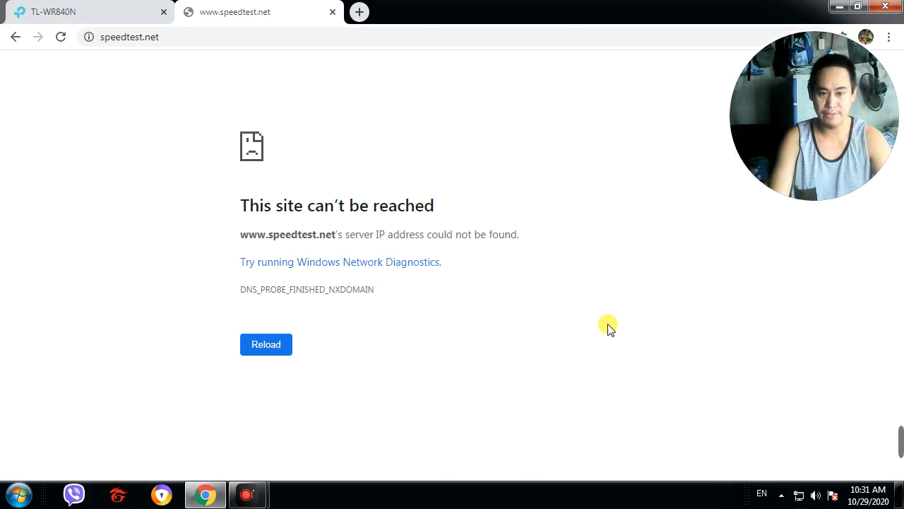
left_click(253, 41)
key("Return")
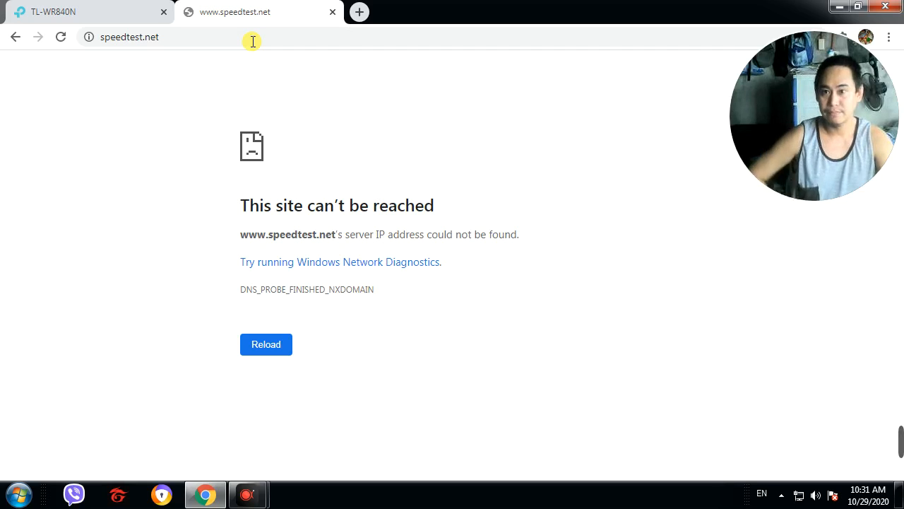
left_click(253, 41)
key("Return")
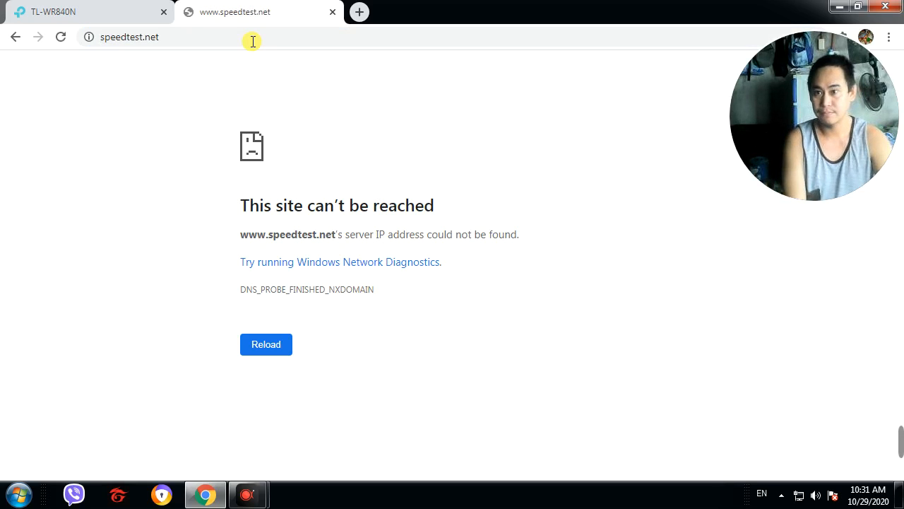
Step: Refresh the router's Status page, switch to Command Prompt and run the continuous ping 8.8.8.8 -t
left_click(71, 10)
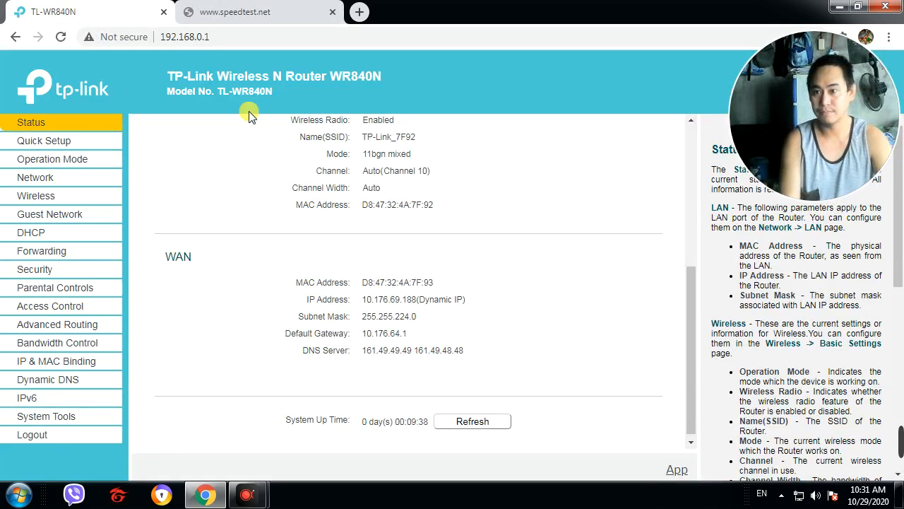
left_click(463, 421)
left_click(19, 494)
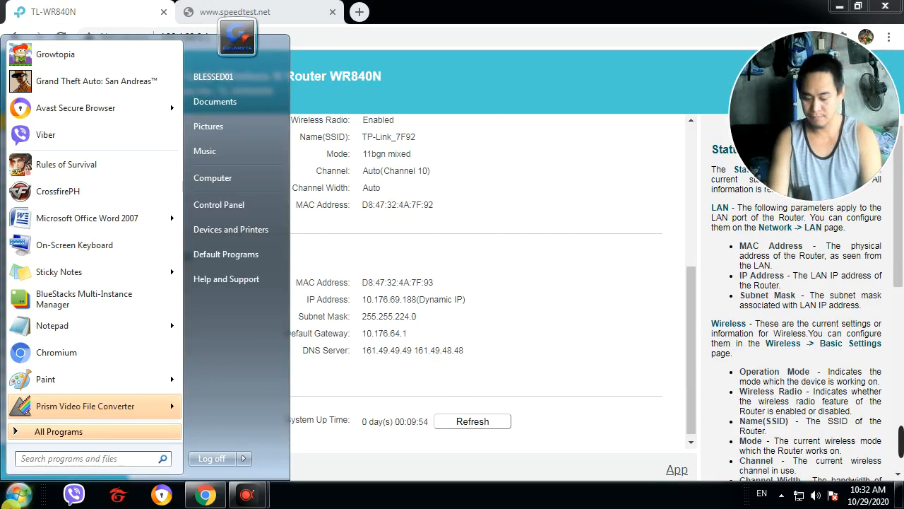
type("cmd")
key("Return")
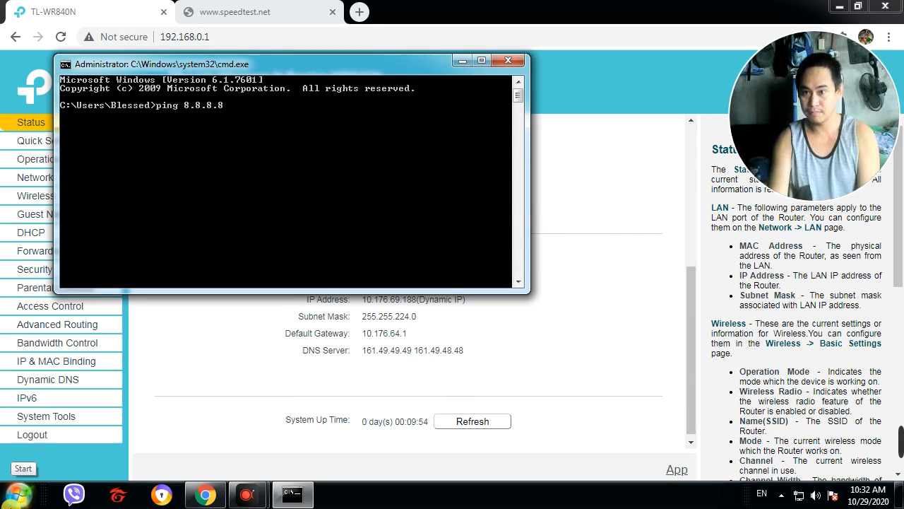
type("ping 8.8.8.8 -t")
key("Return")
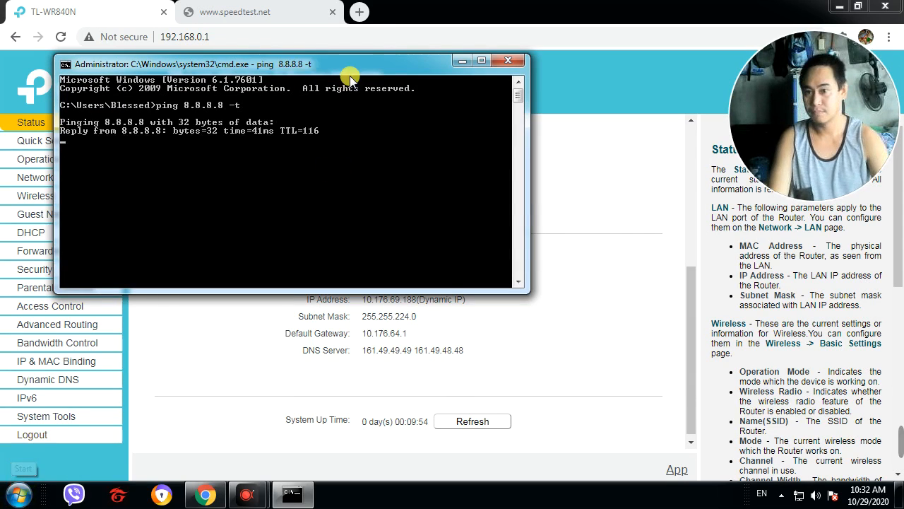
Step: Open a new browser tab and load speedtest.net in it
left_click(360, 12)
type("s")
key("Return")
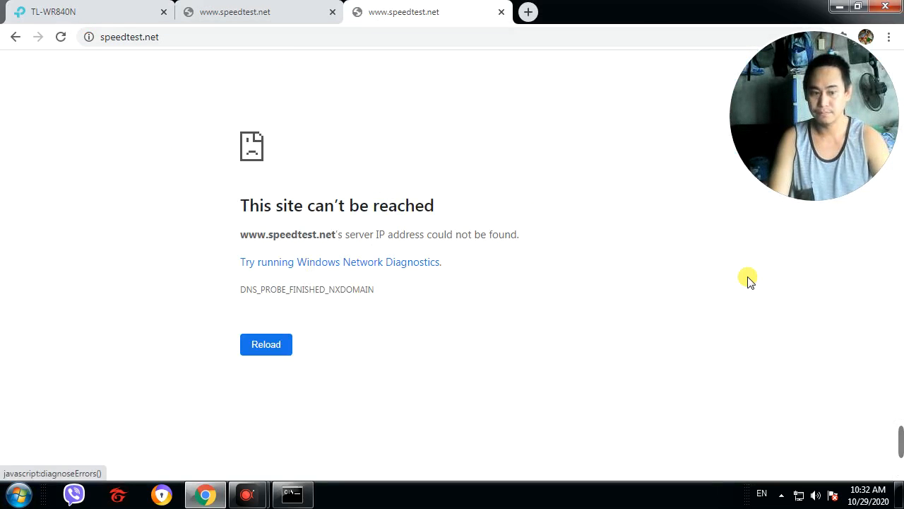
Step: Inspect the Local Area Connection's network connection details through Network and Sharing Center, and close the network windows
left_click(799, 496)
left_click(754, 456)
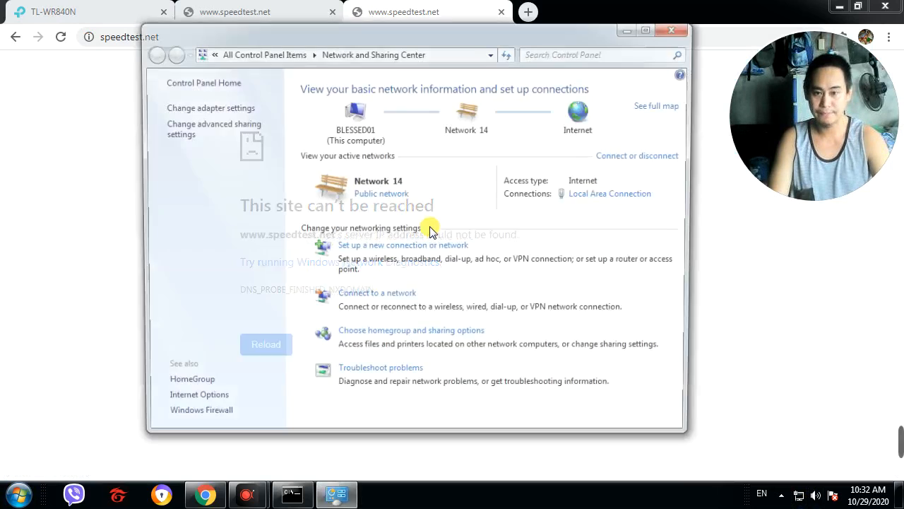
left_click(177, 107)
double_click(201, 122)
left_click(369, 237)
left_click(410, 228)
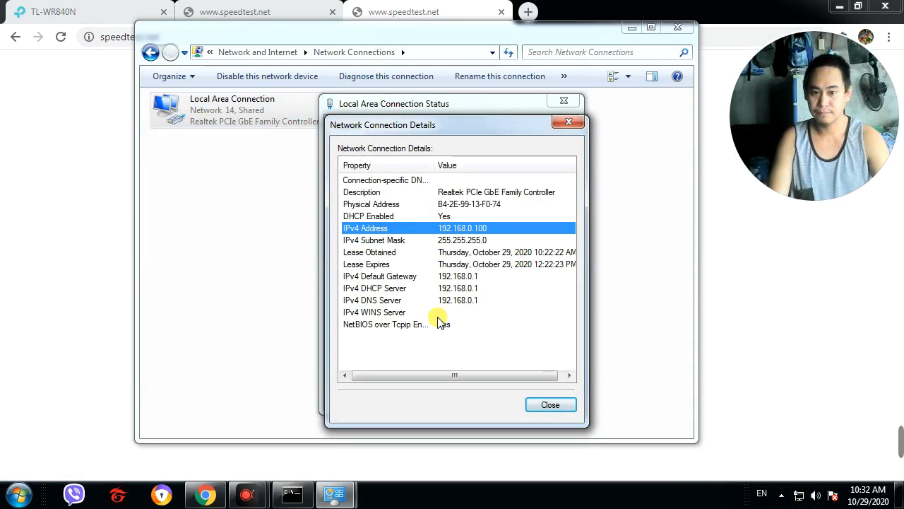
left_click(569, 122)
left_click(566, 102)
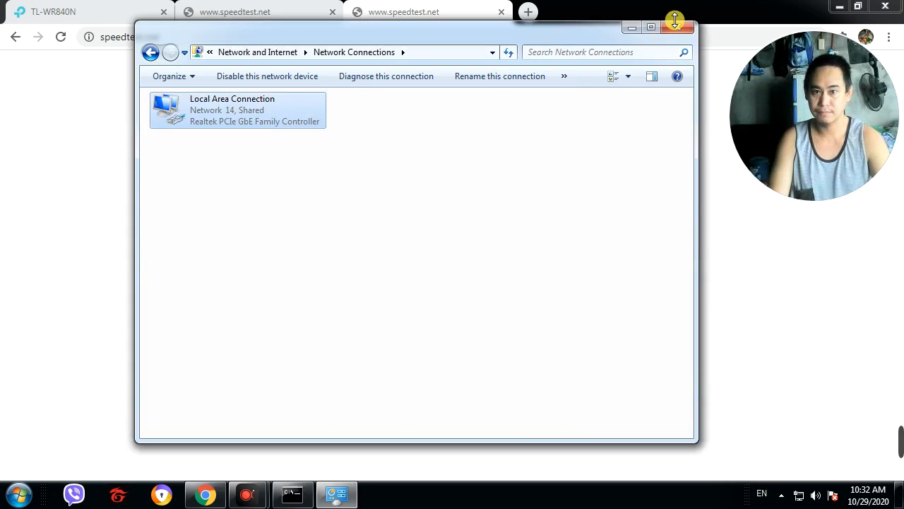
left_click(676, 25)
Step: Replace the address in the third browser tab with youtube.com and load the site
left_click(380, 36)
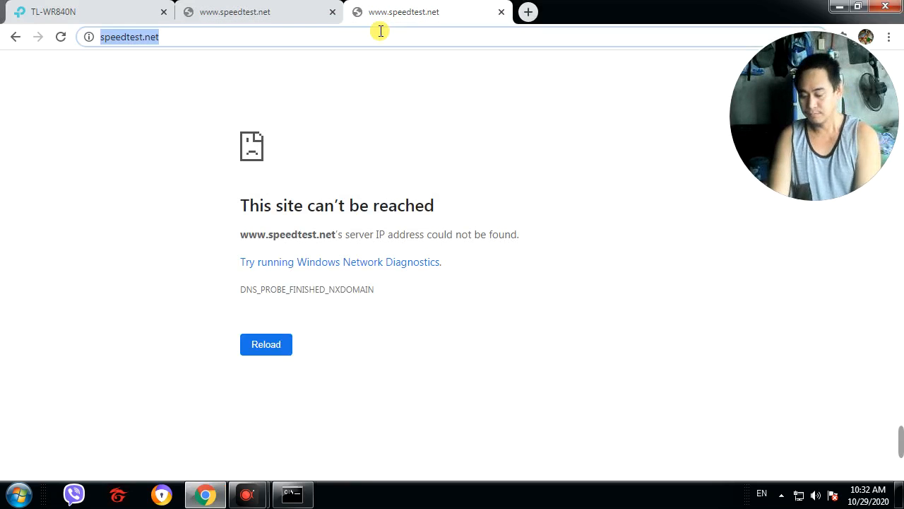
type("you")
key("Return")
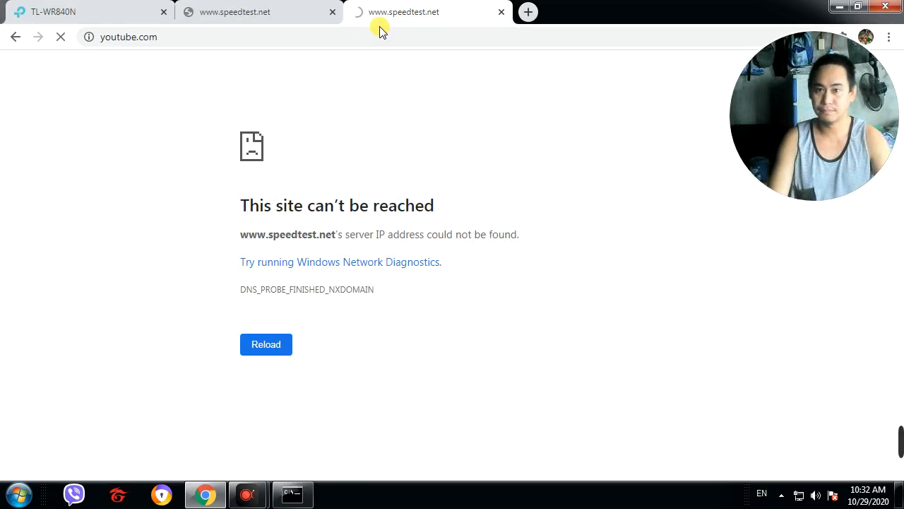
Step: Refresh the router's Status page and open the Wireless Statistics page to check the connected wireless stations
left_click(298, 6)
left_click(160, 5)
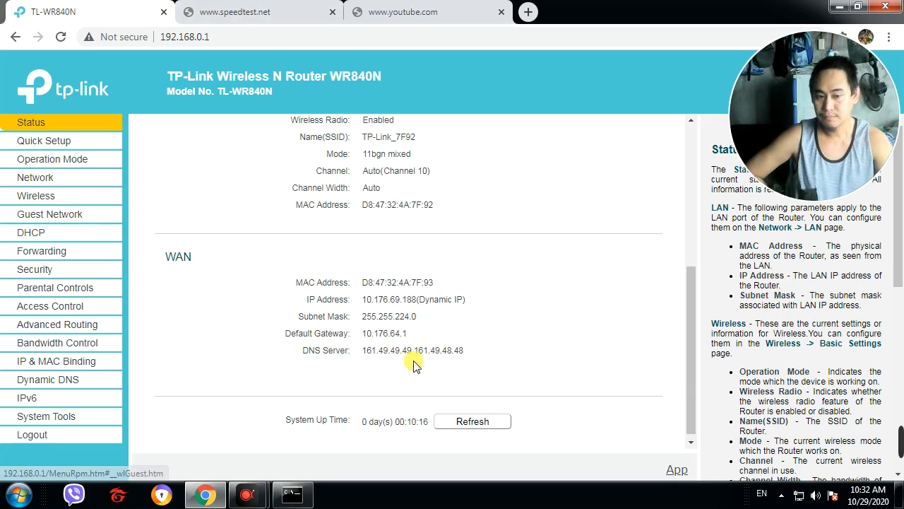
left_click(472, 422)
scroll(428, 272, "up", 4)
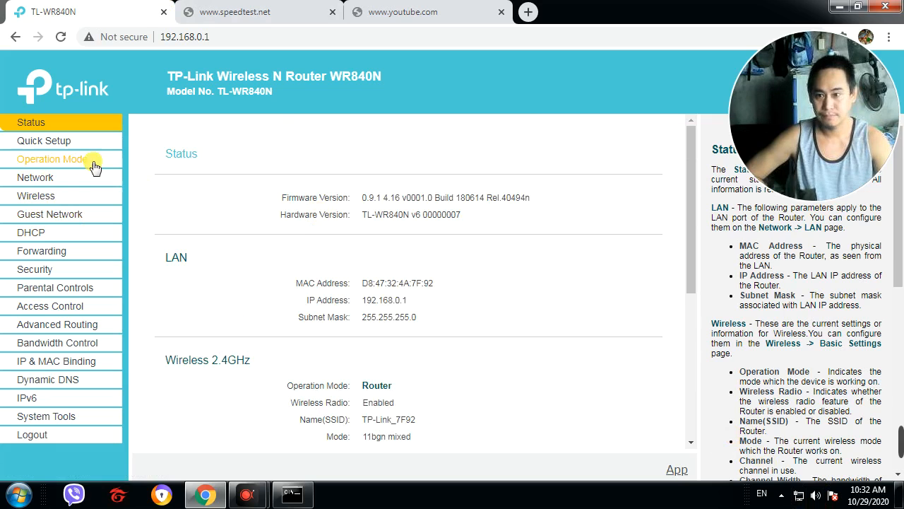
left_click(48, 197)
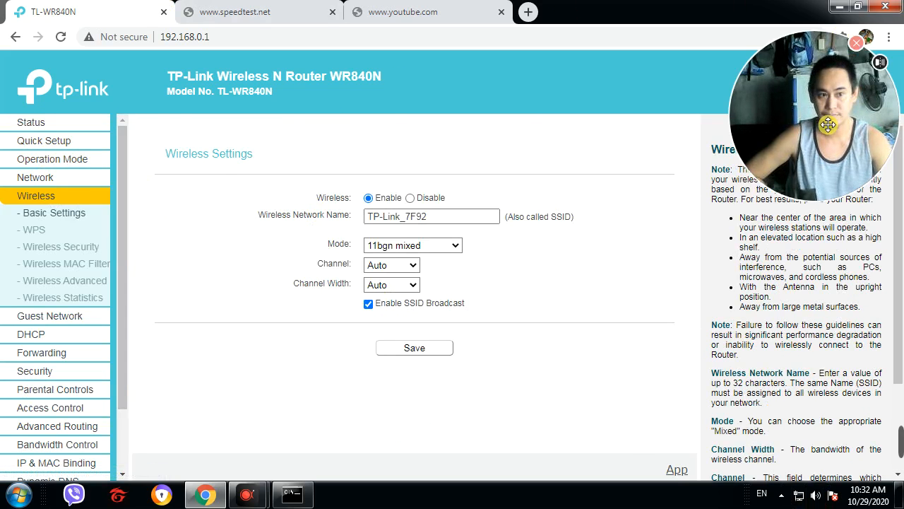
left_click(49, 302)
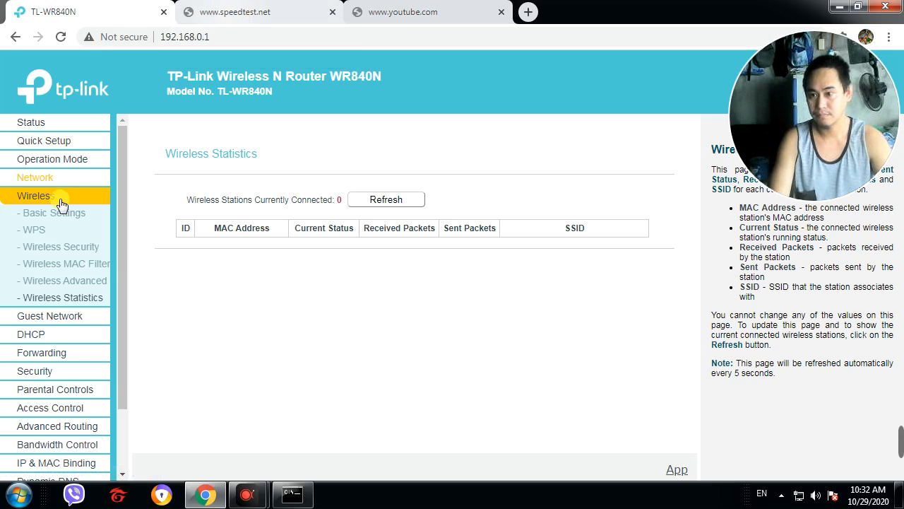
Step: Log out of the router, log back in with the account username and password, and view the WAN details on the Status page
scroll(118, 401, "down", 1)
scroll(117, 401, "down", 2)
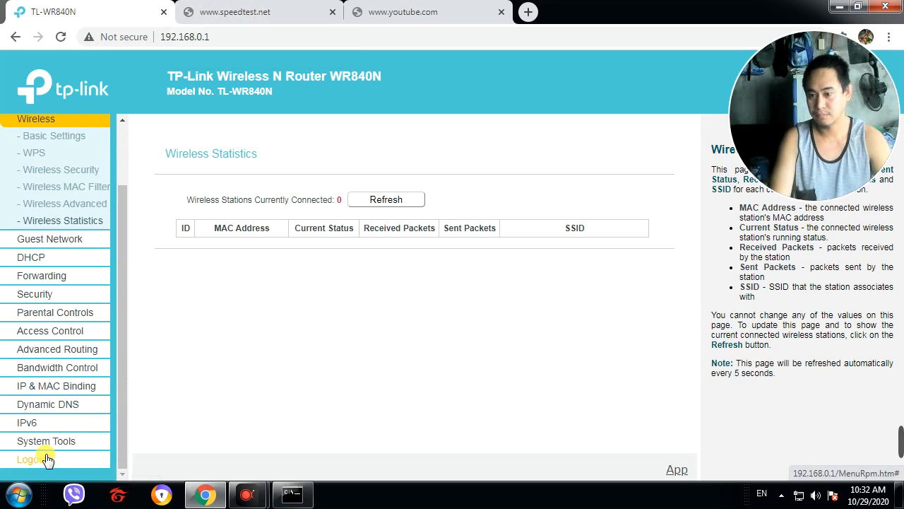
left_click(32, 460)
left_click(516, 118)
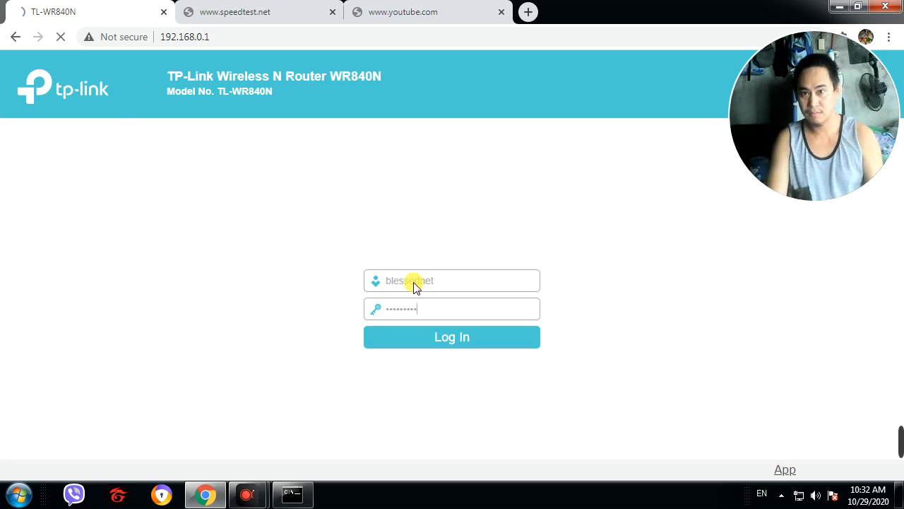
scroll(369, 318, "down", 3)
left_click_drag(366, 371, 456, 356)
left_click(455, 357)
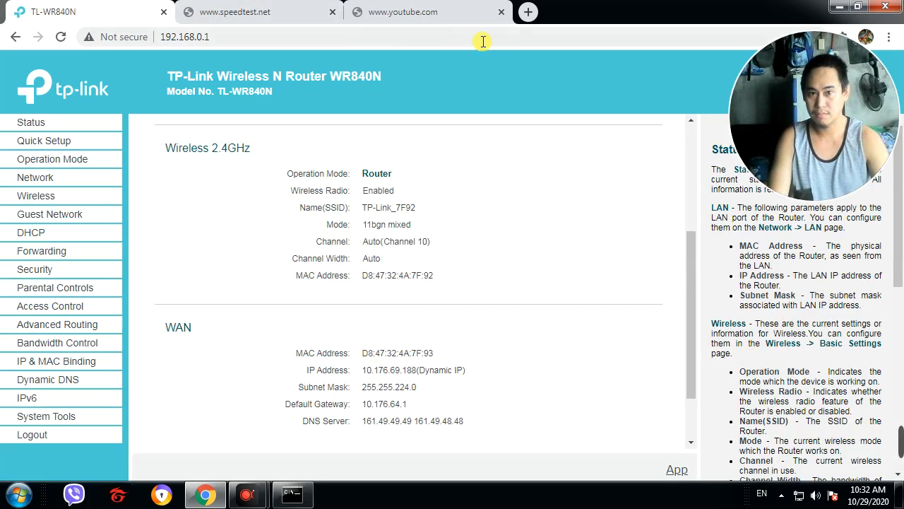
Step: Retry loading youtube.com and speedtest.net in their open browser tabs
left_click(438, 12)
left_click(393, 37)
key("Return")
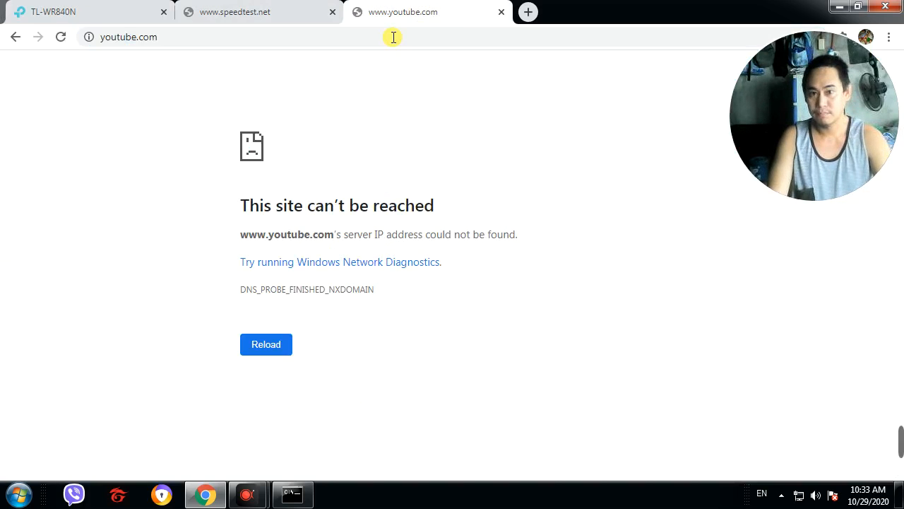
left_click(283, 10)
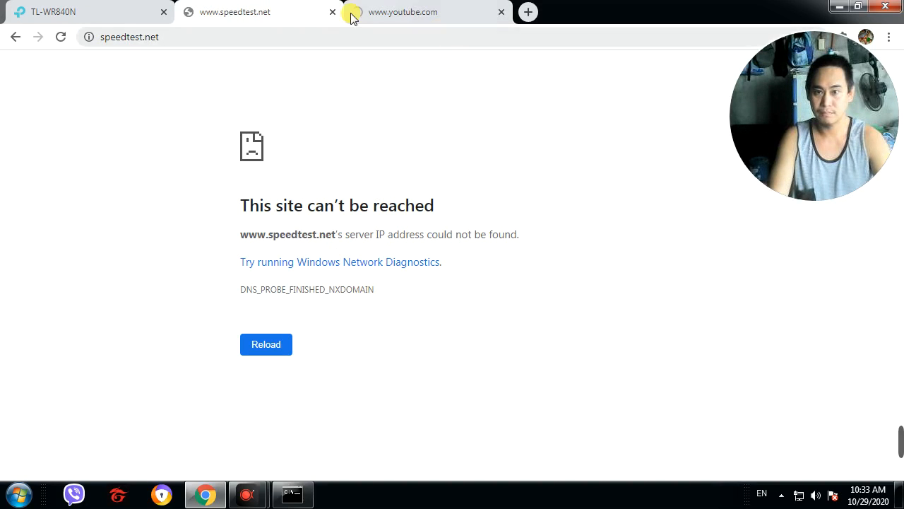
left_click(323, 38)
left_click(284, 67)
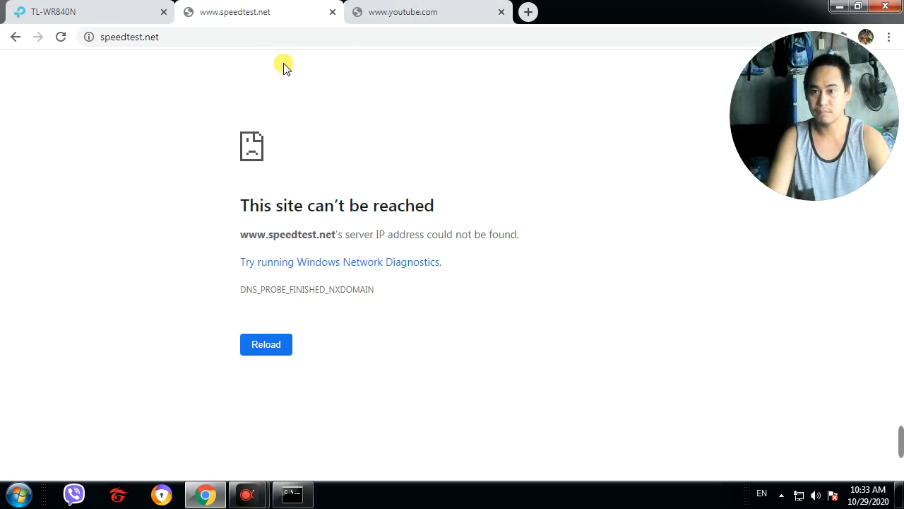
mouse_move(778, 75)
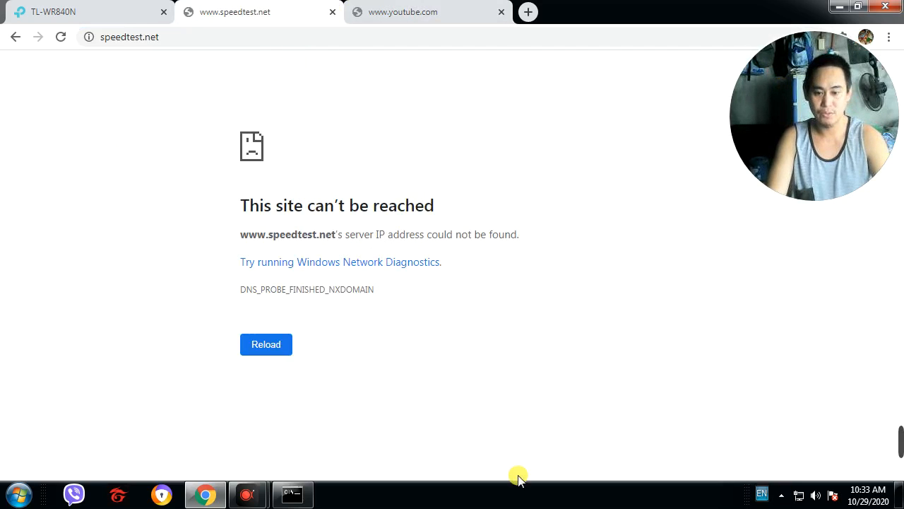
mouse_move(246, 493)
left_click(299, 406)
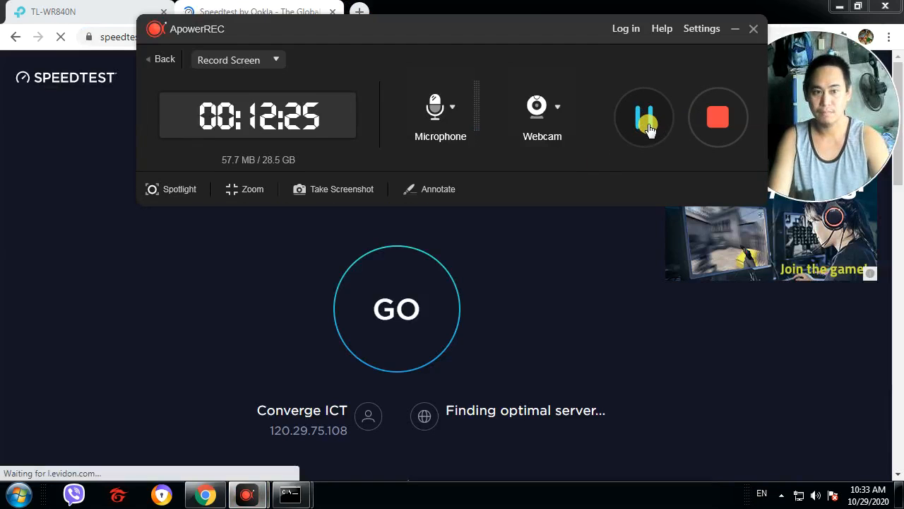
left_click(736, 29)
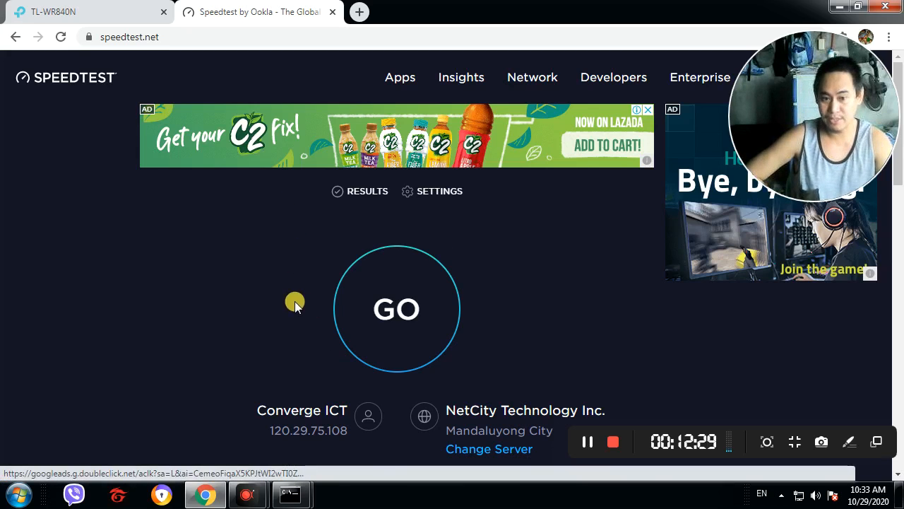
Step: Close the loaded Speedtest tab, open the router's Bandwidth Control page and tick Enable Bandwidth Control
scroll(304, 304, "down", 1)
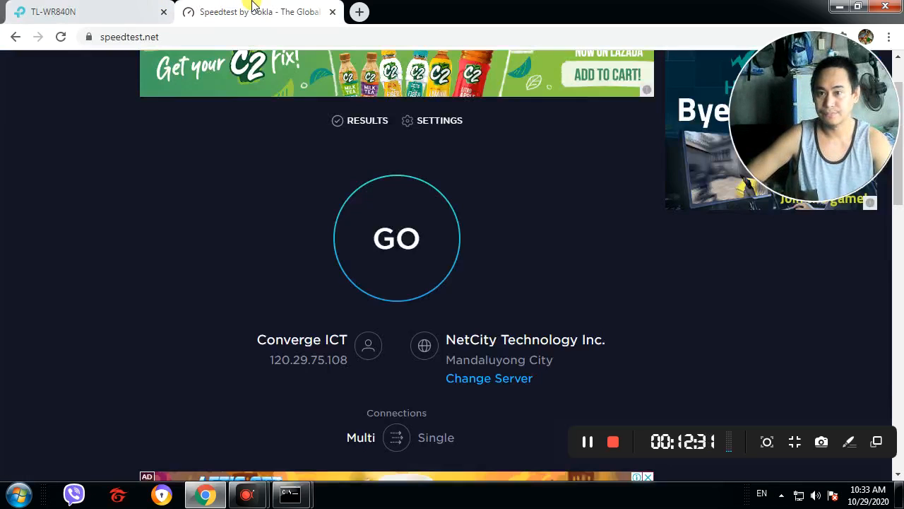
left_click(332, 12)
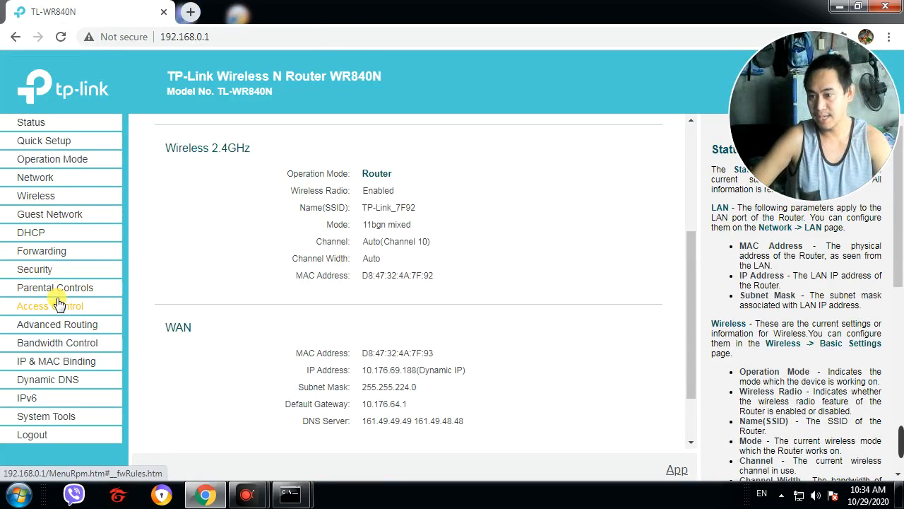
left_click(50, 342)
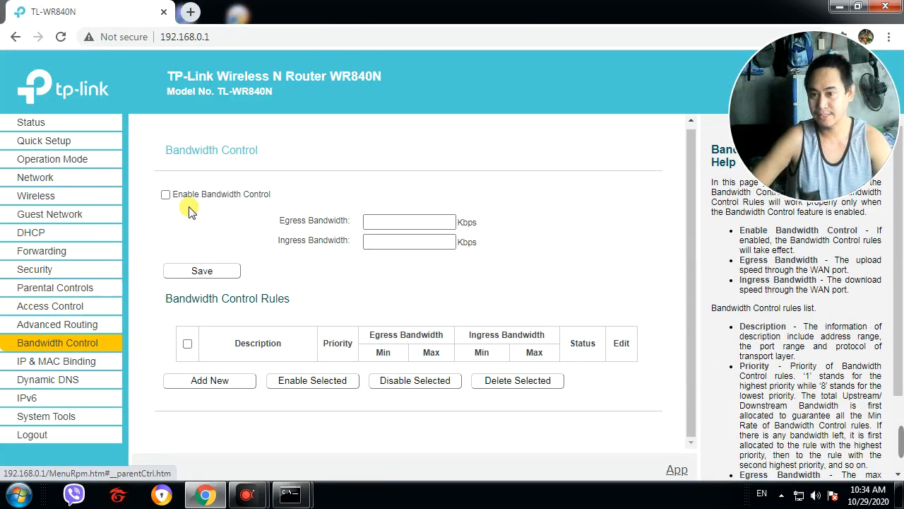
left_click(167, 196)
left_click(369, 220)
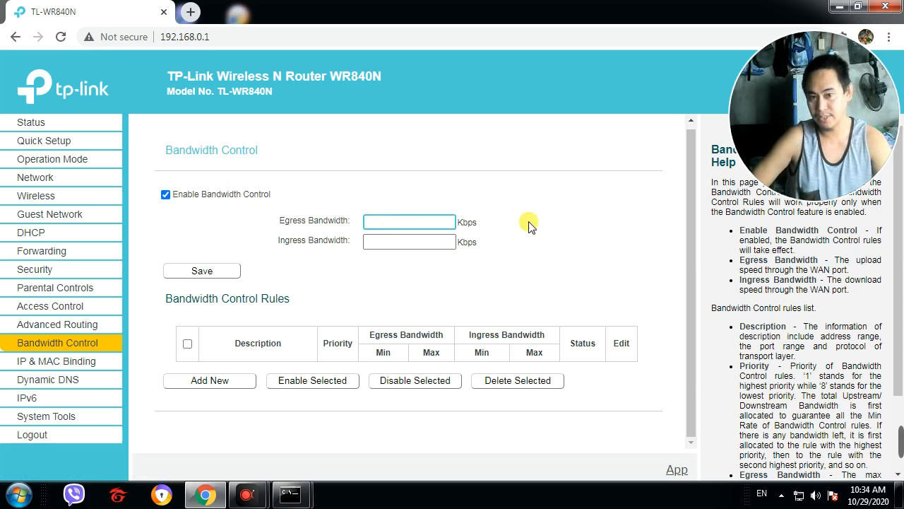
left_click_drag(488, 222, 458, 221)
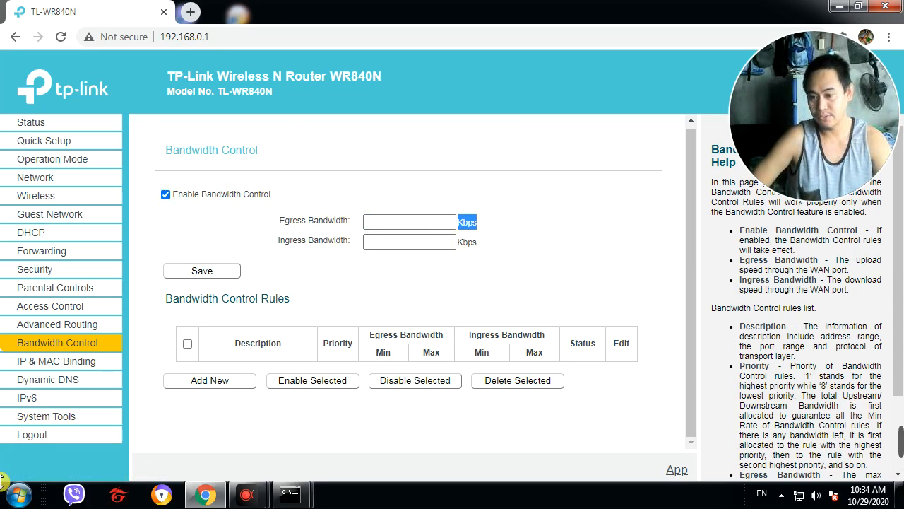
Step: Open the Calculator, multiply 1024 by 5 to convert 5 Mbps to Kbps, and close it
left_click(18, 494)
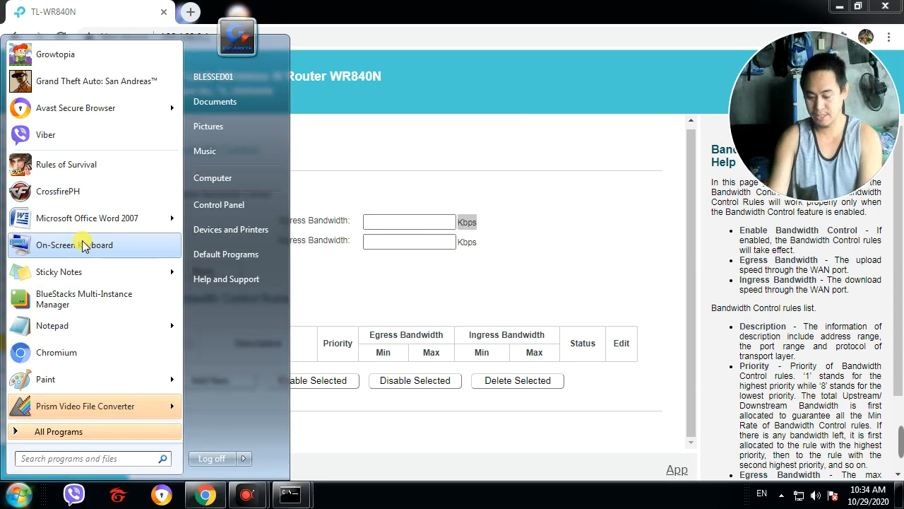
type("calc")
key("Return")
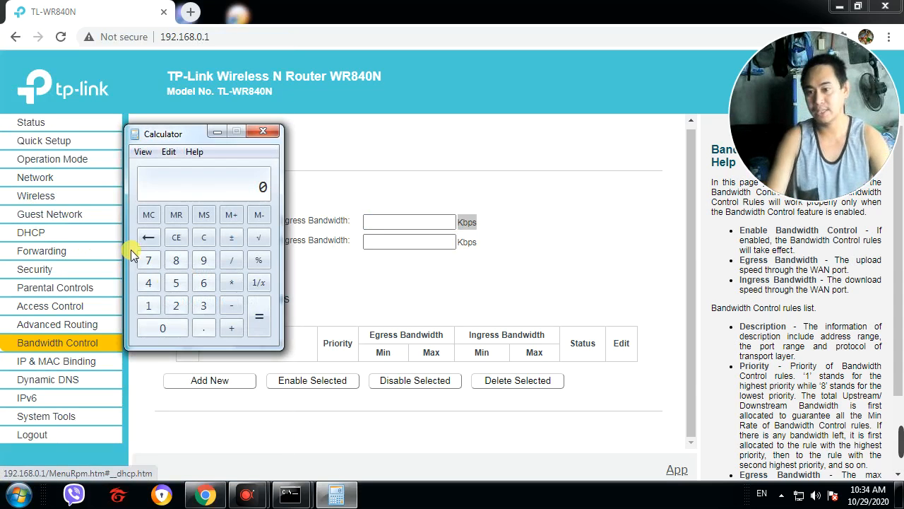
left_click(149, 307)
left_click(158, 326)
left_click(176, 306)
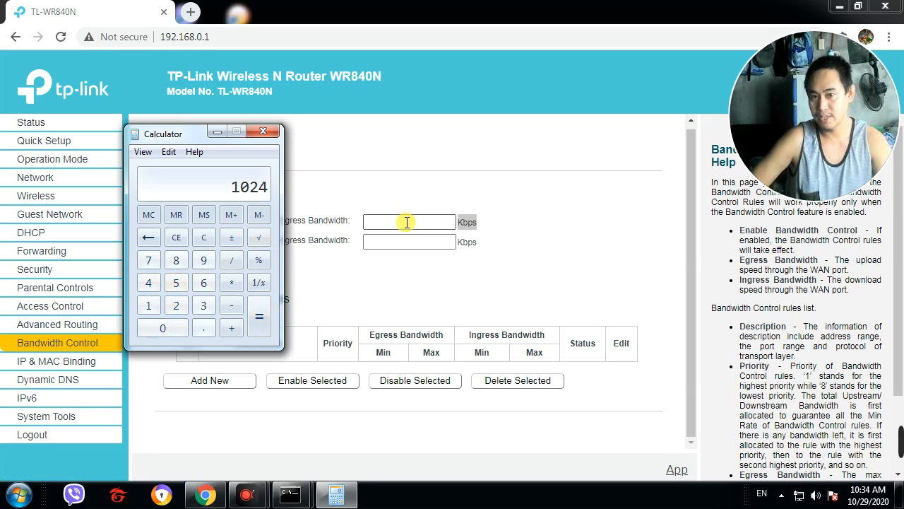
left_click_drag(190, 138, 209, 115)
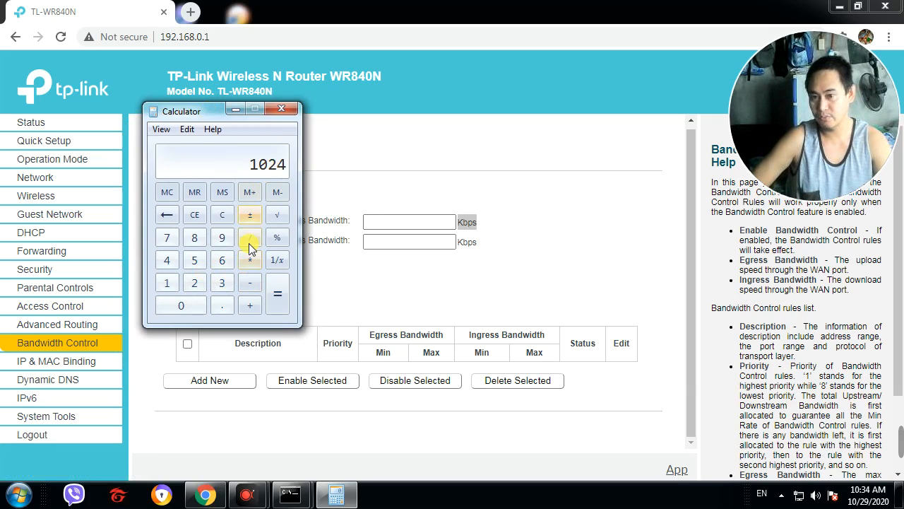
left_click(194, 260)
left_click(277, 297)
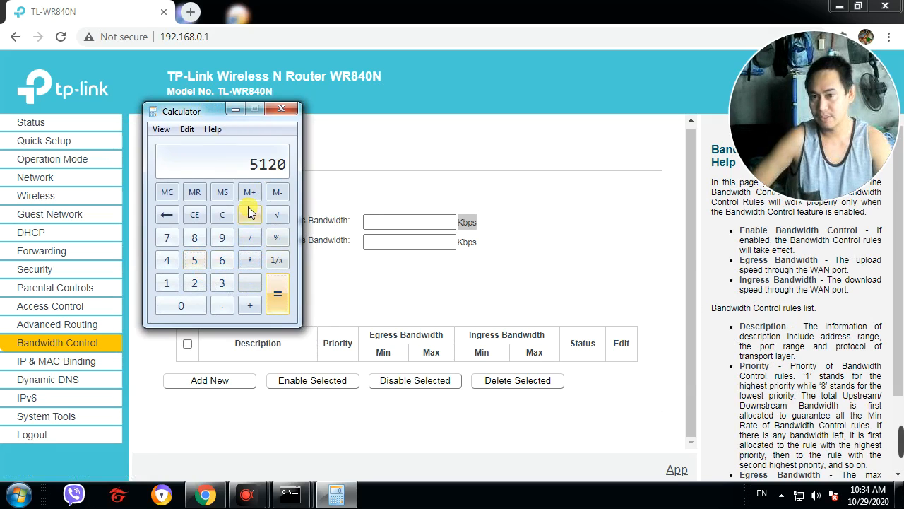
left_click(281, 108)
Step: Set both the Egress Bandwidth and the Ingress Bandwidth to 5120 Kbps and save the settings
left_click(386, 220)
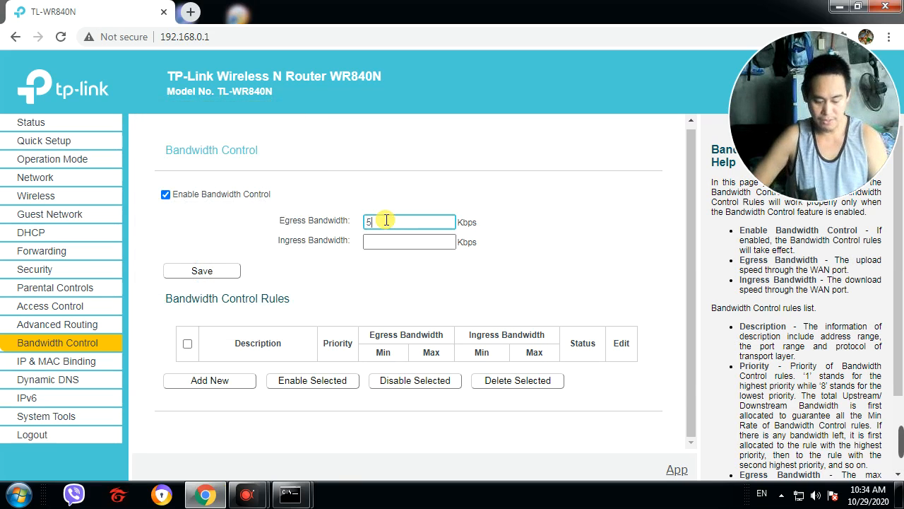
left_click(394, 242)
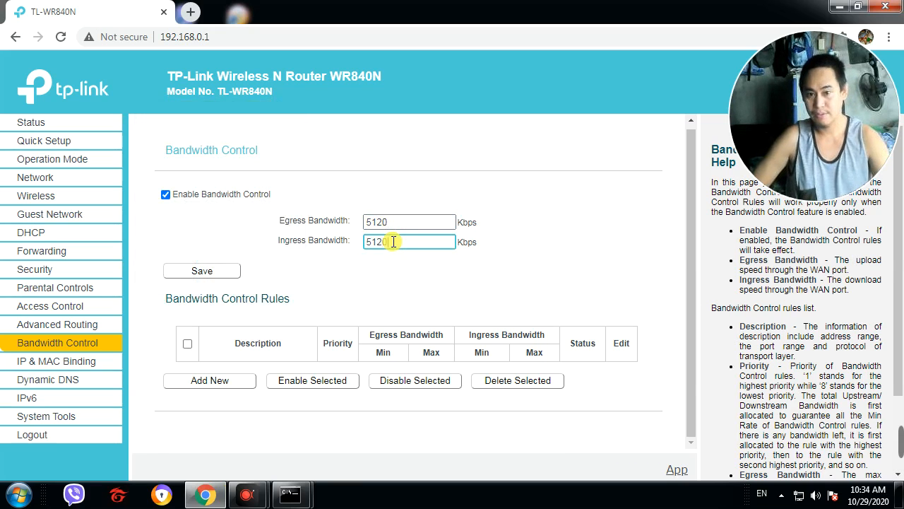
left_click(216, 275)
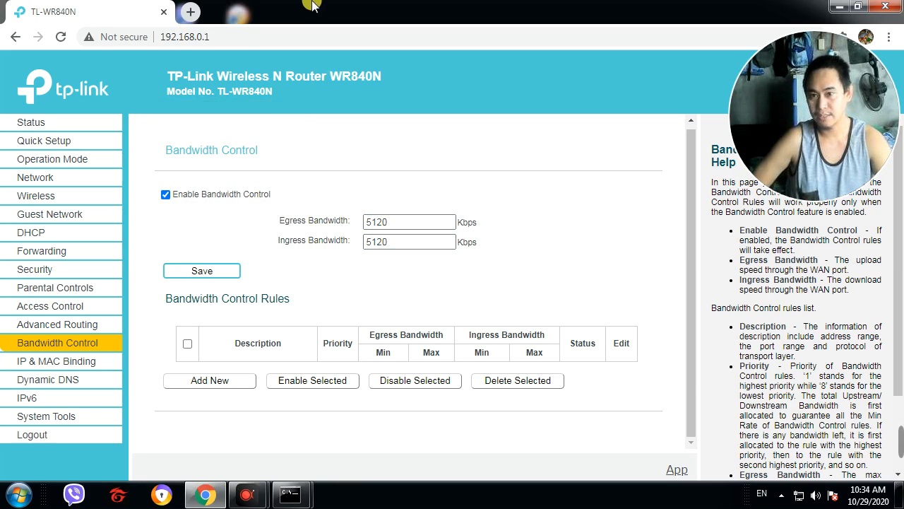
Step: Open speedtest.net in a new browser tab and run a speed test of the limited connection
left_click(191, 12)
left_click(199, 39)
type("s")
key("Return")
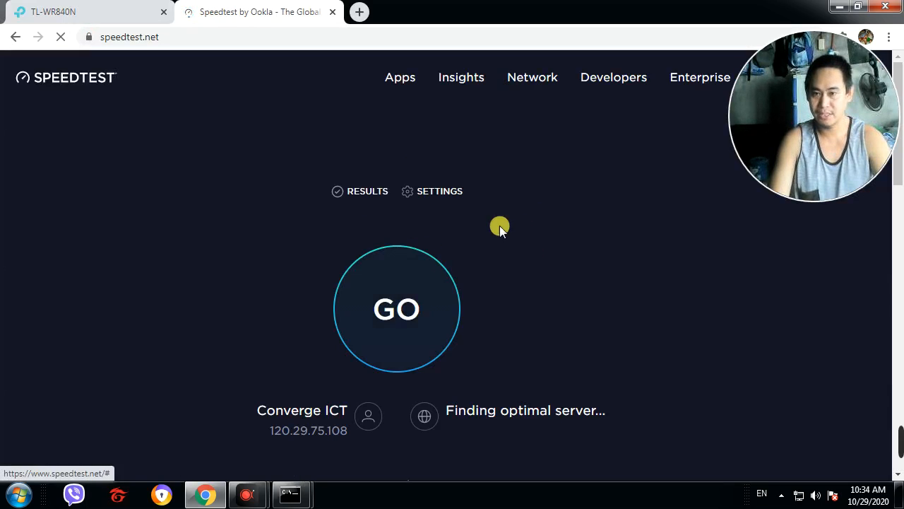
scroll(452, 247, "down", 1)
left_click(407, 258)
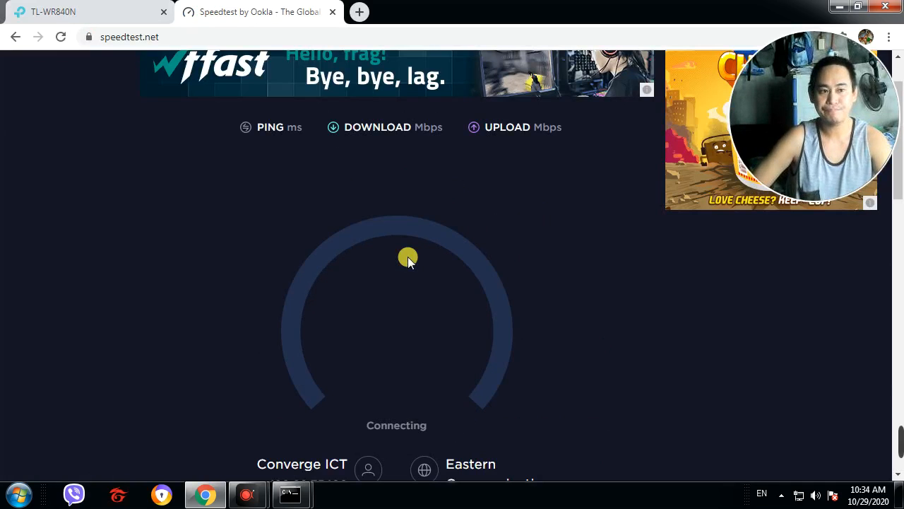
scroll(465, 217, "down", 1)
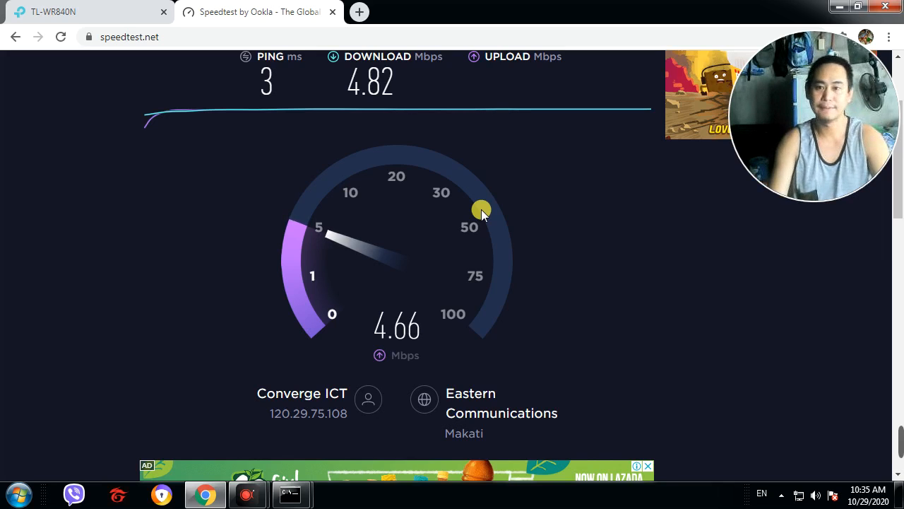
Step: Return to the router's Bandwidth Control page, start a new rule and examine its IP Range start and end fields
left_click(131, 10)
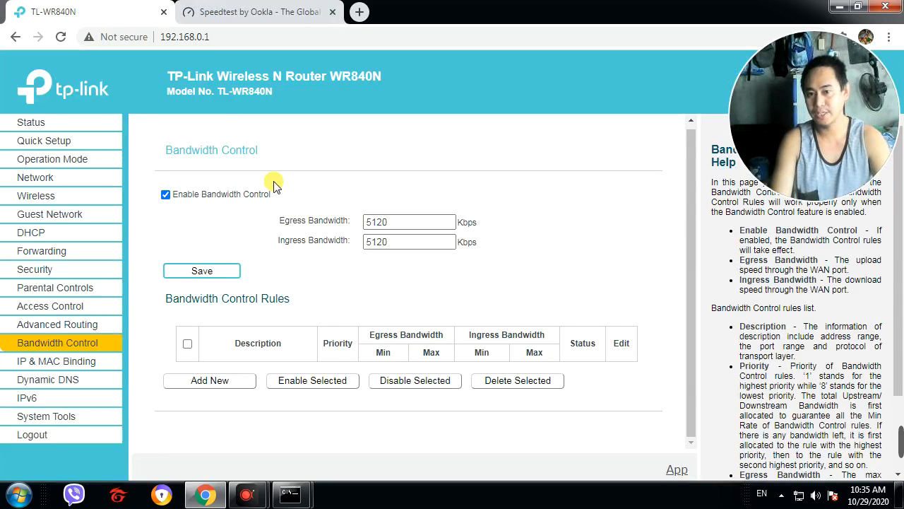
left_click_drag(277, 198, 206, 198)
left_click(230, 228)
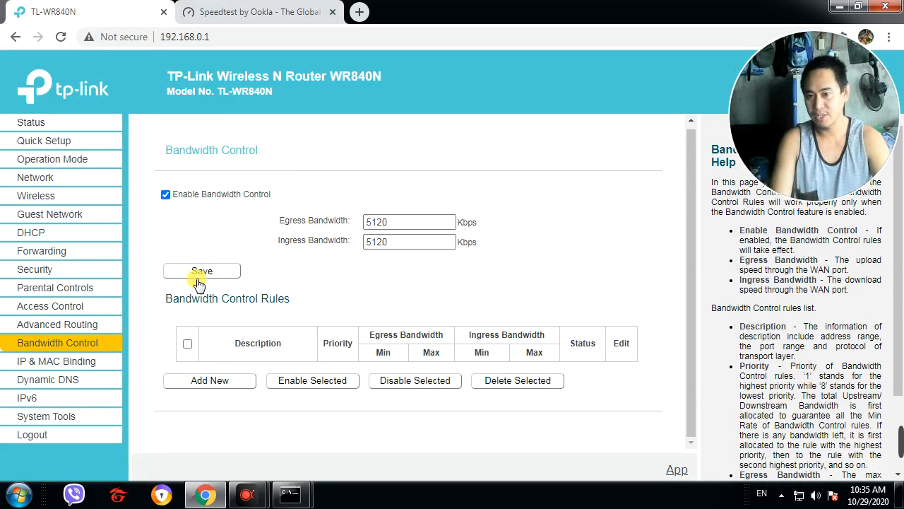
left_click(210, 382)
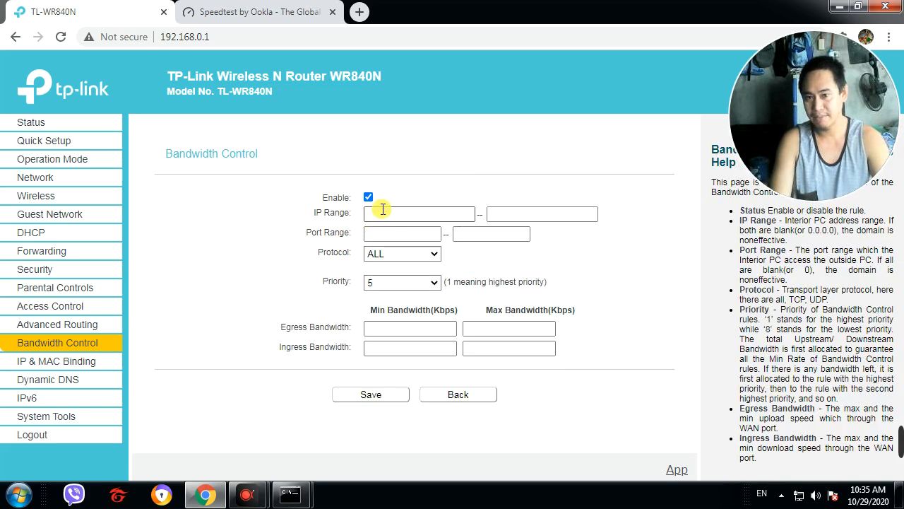
left_click(390, 213)
left_click(509, 213)
left_click(393, 213)
left_click(547, 213)
left_click(412, 214)
left_click(555, 214)
left_click(414, 212)
left_click(545, 216)
left_click(445, 217)
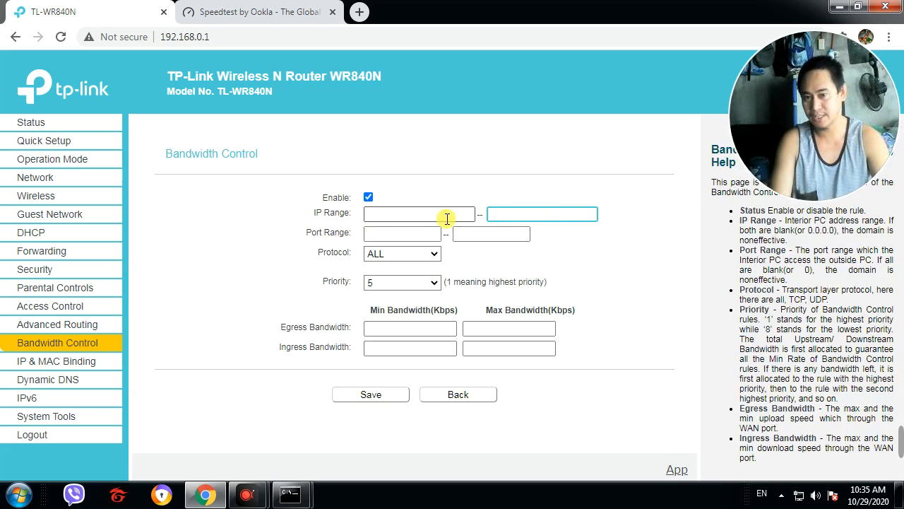
left_click(549, 212)
left_click(436, 214)
left_click(530, 216)
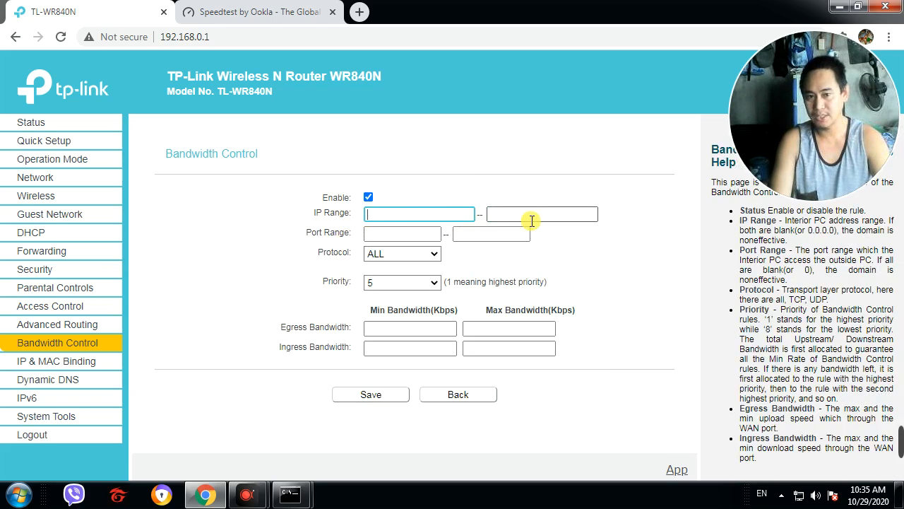
left_click(419, 214)
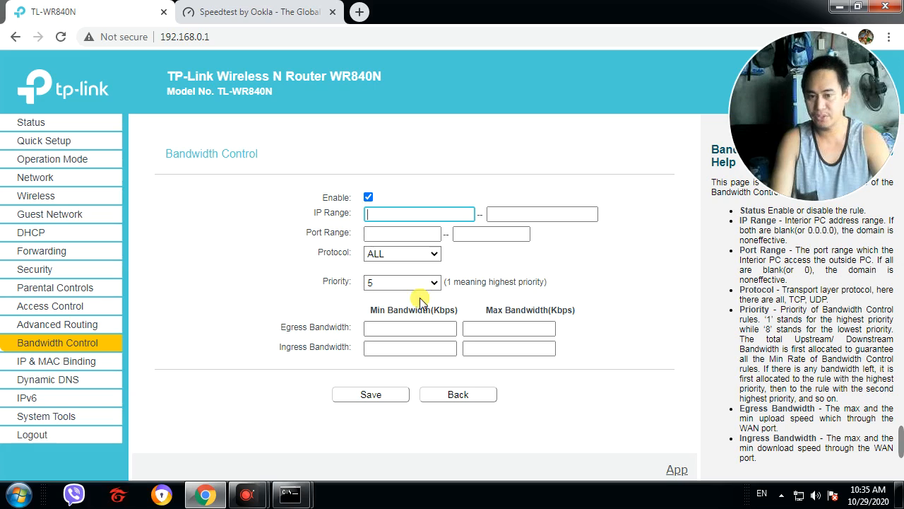
Step: Examine the new rule's minimum and maximum Egress and Ingress Bandwidth fields and go back without saving the rule
left_click(393, 332)
left_click(389, 346)
left_click(387, 335)
left_click(384, 345)
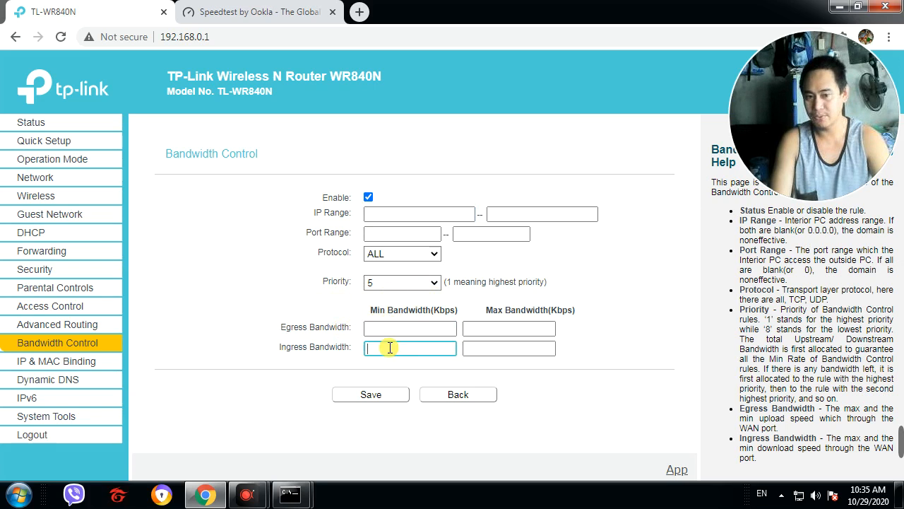
left_click(413, 325)
left_click(497, 325)
left_click(492, 351)
left_click(492, 331)
left_click(488, 350)
left_click(487, 331)
left_click(486, 348)
left_click(487, 330)
left_click(486, 347)
left_click(485, 332)
left_click(449, 396)
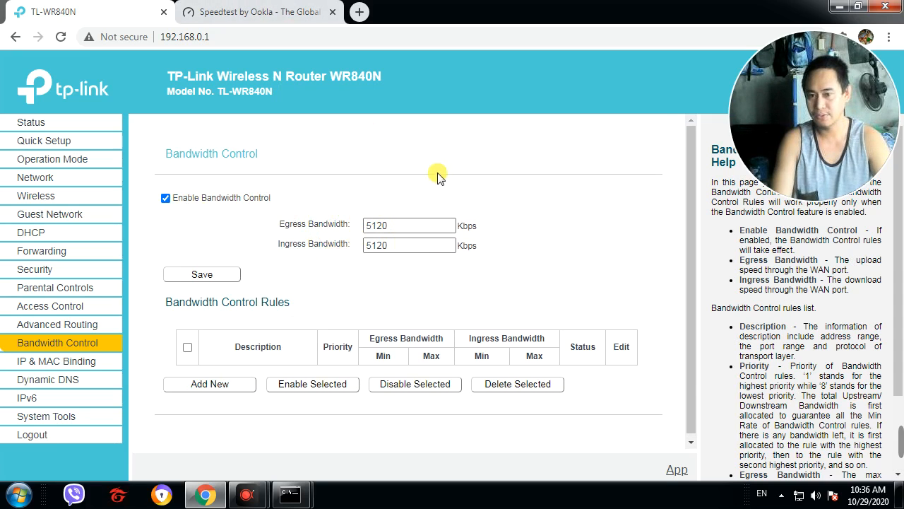
Step: Look at the Access Control and Basic Security pages and open Remote Management to check the web management port
left_click(66, 311)
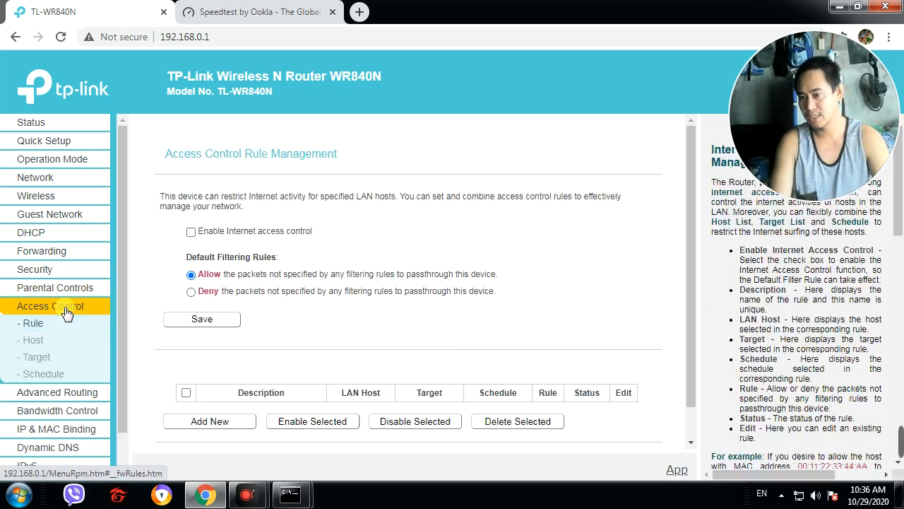
left_click(43, 276)
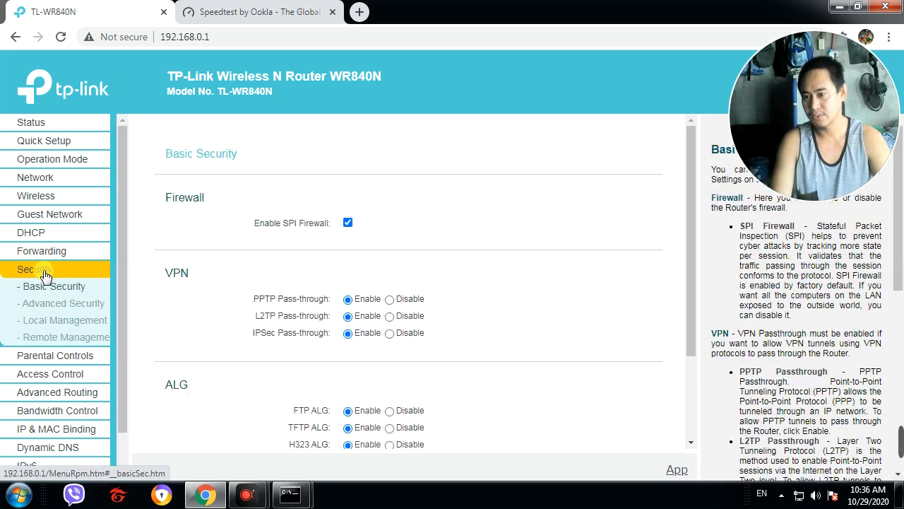
left_click(77, 339)
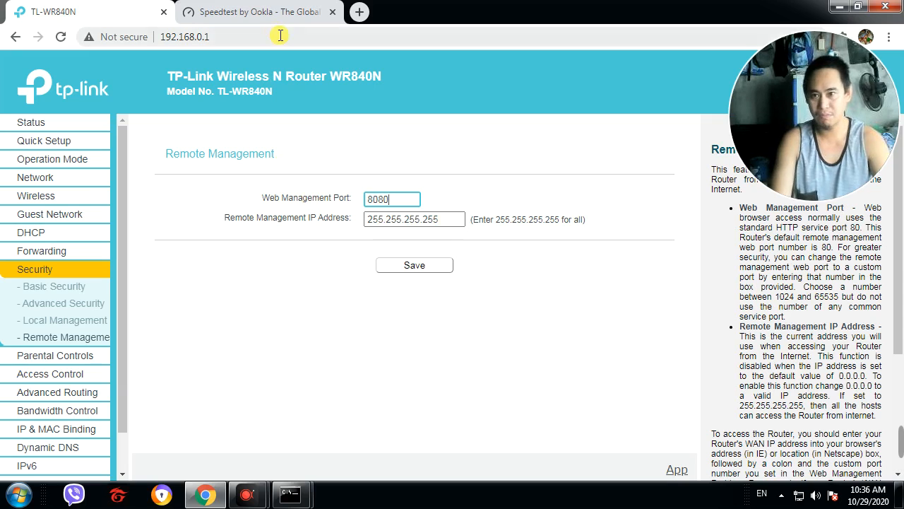
Step: Check the Wireless basic settings and locate the WAN IP address on the router's Status page
left_click(31, 123)
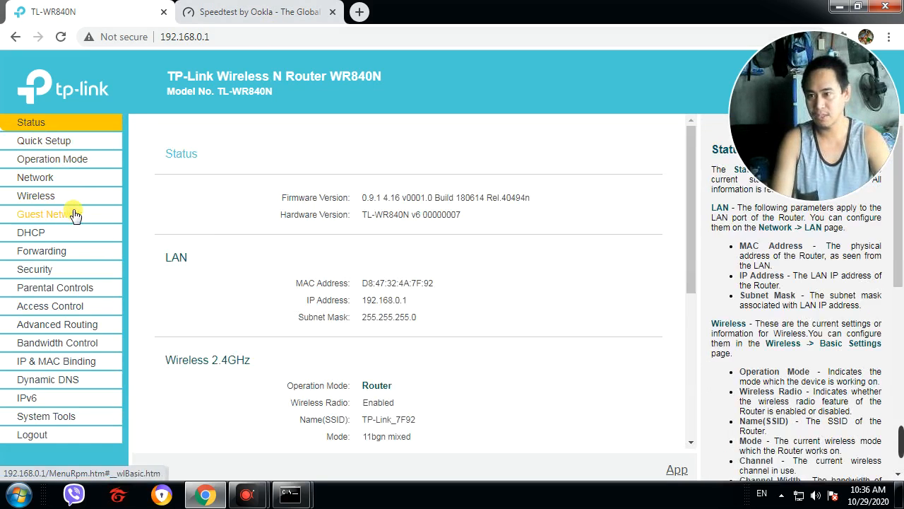
left_click(39, 195)
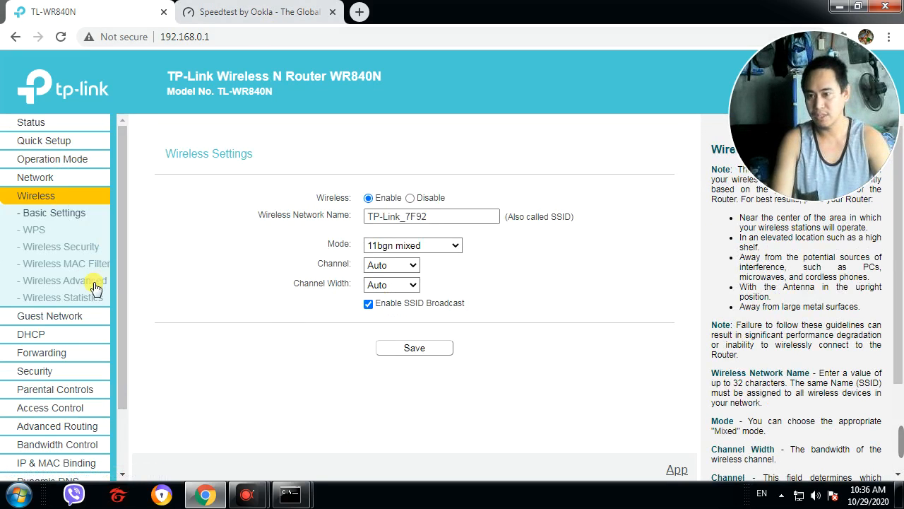
left_click(31, 124)
scroll(452, 281, "down", 5)
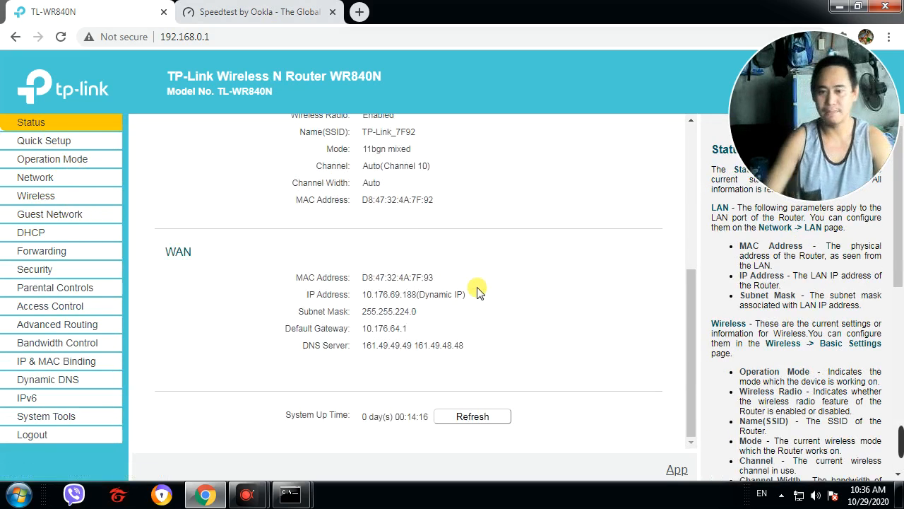
left_click_drag(362, 294, 425, 294)
key("ctrl+c")
Step: Check the Speedtest result, open a new browser tab and fill its address bar with the suggested entry "http //192.168.88.18:8080"
left_click(256, 9)
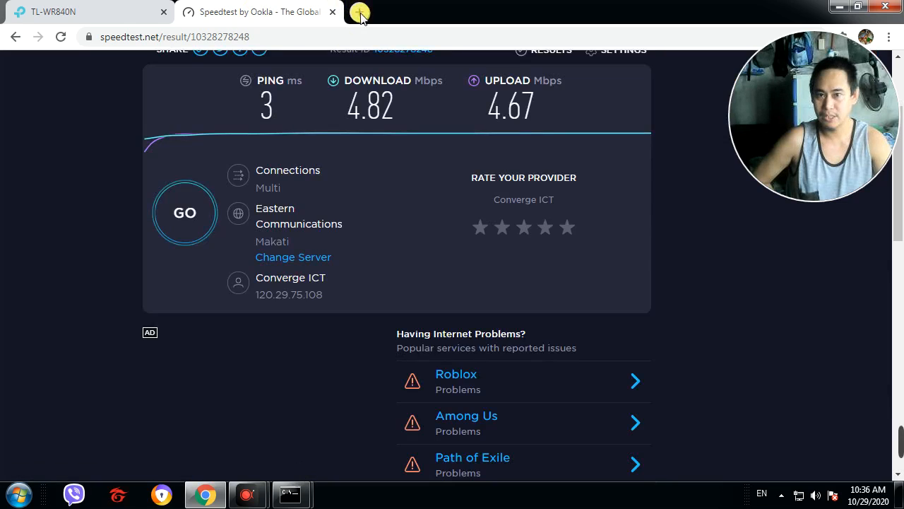
left_click(360, 11)
left_click(349, 36)
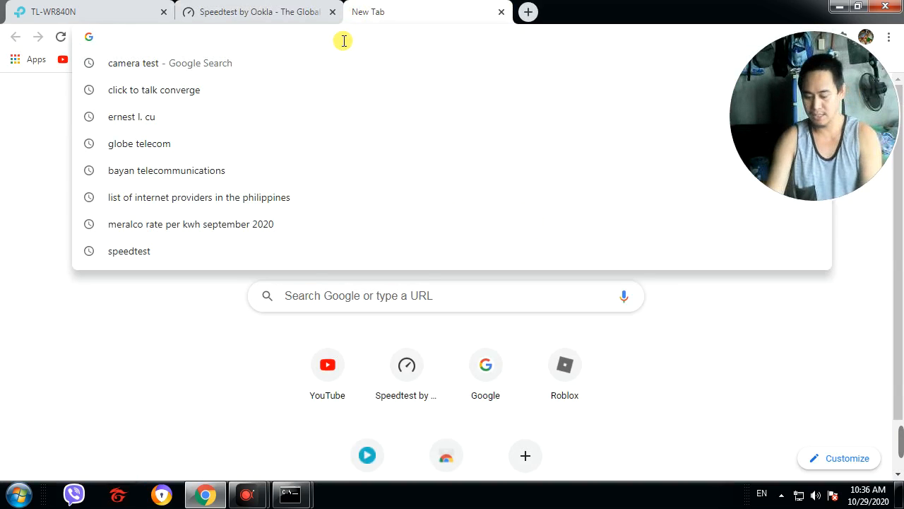
type("hi")
key("BackSpace")
type("t")
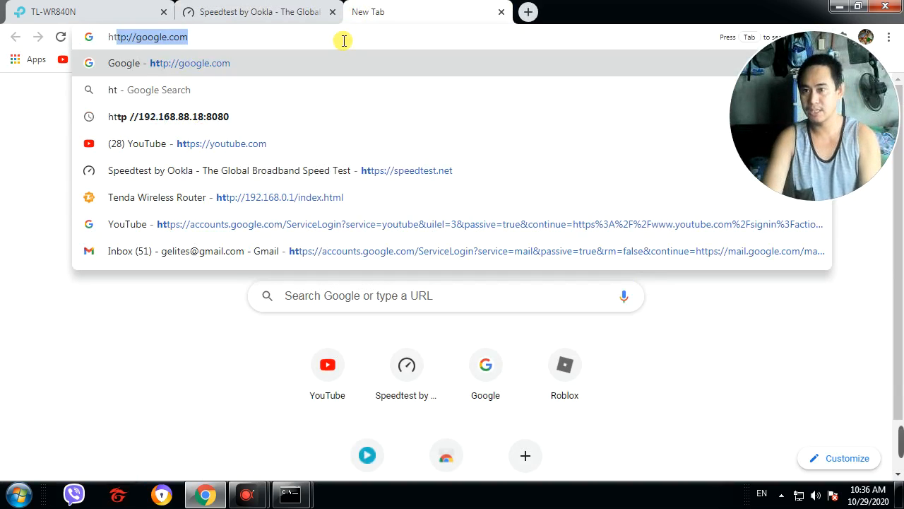
key("Down")
key("Down")
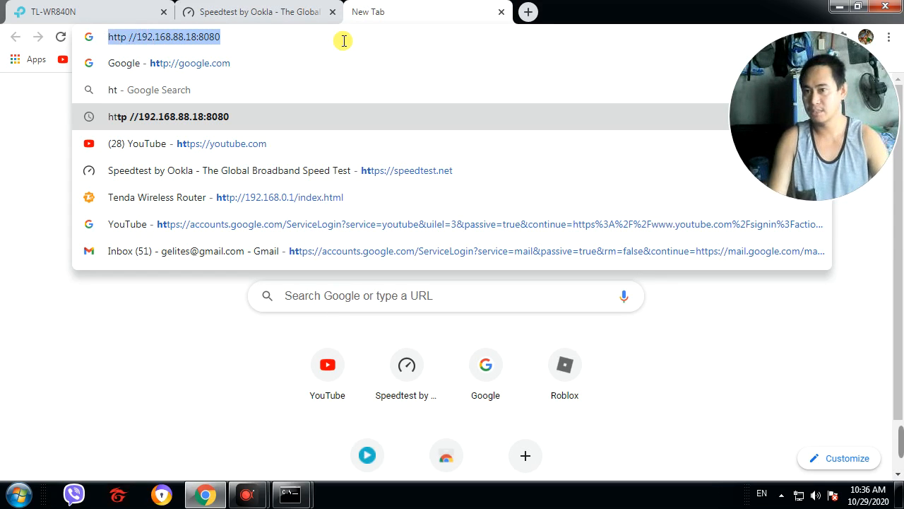
Step: Copy the router's WAN IP address 10.176.69.188, put it before :8080 in the new tab's address, and return to the router's Status page
left_click(111, 10)
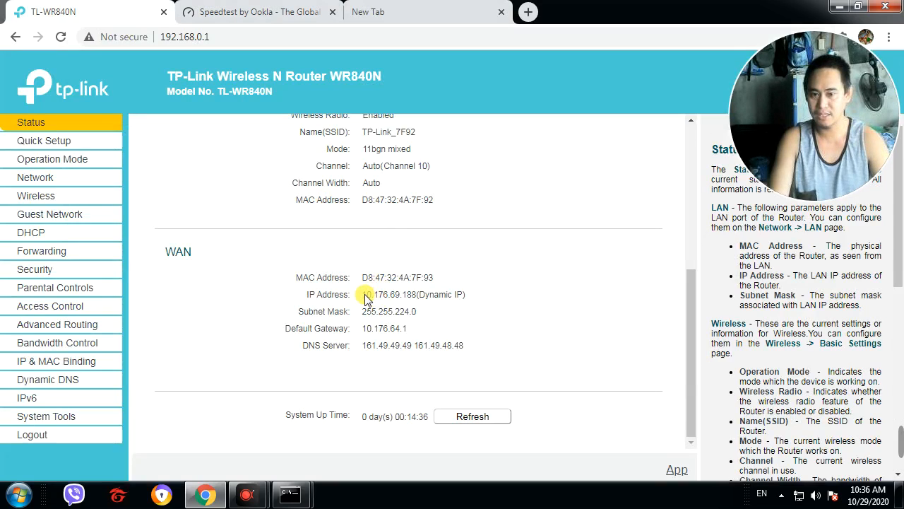
left_click_drag(365, 294, 405, 299)
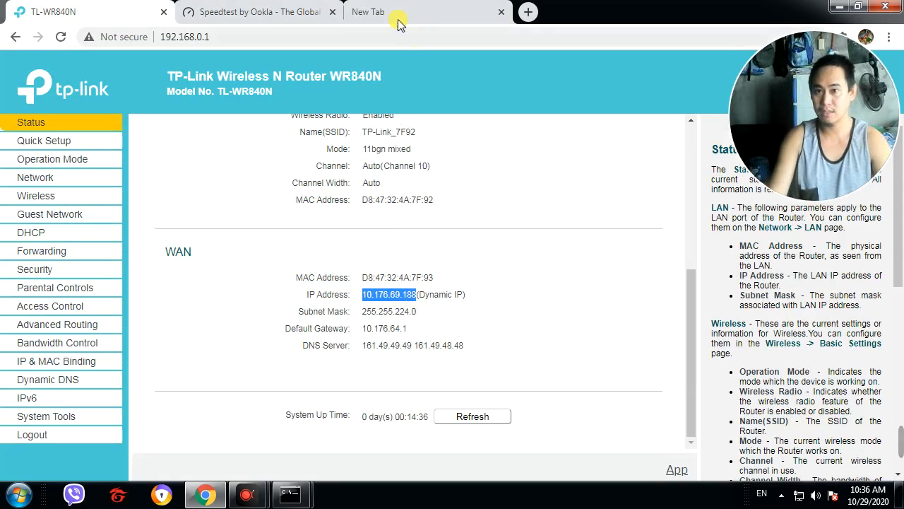
left_click(365, 9)
left_click(187, 39)
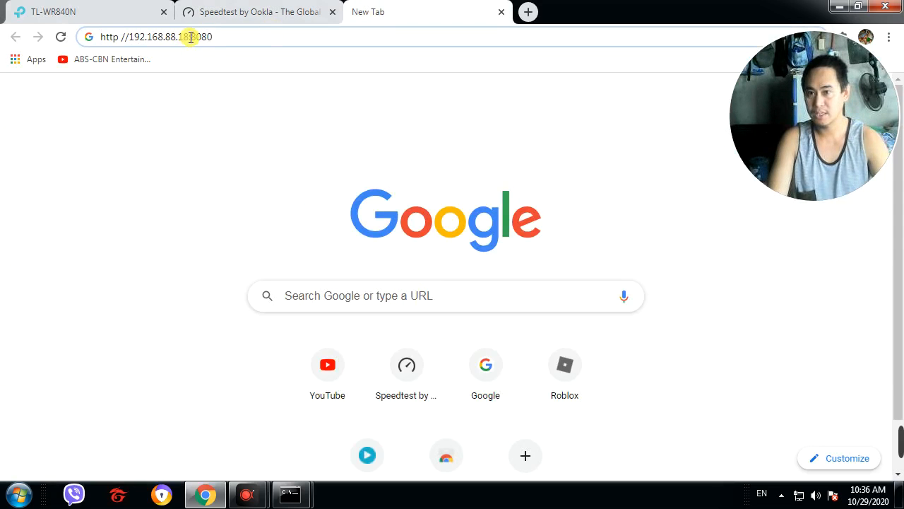
left_click_drag(172, 38, 141, 39)
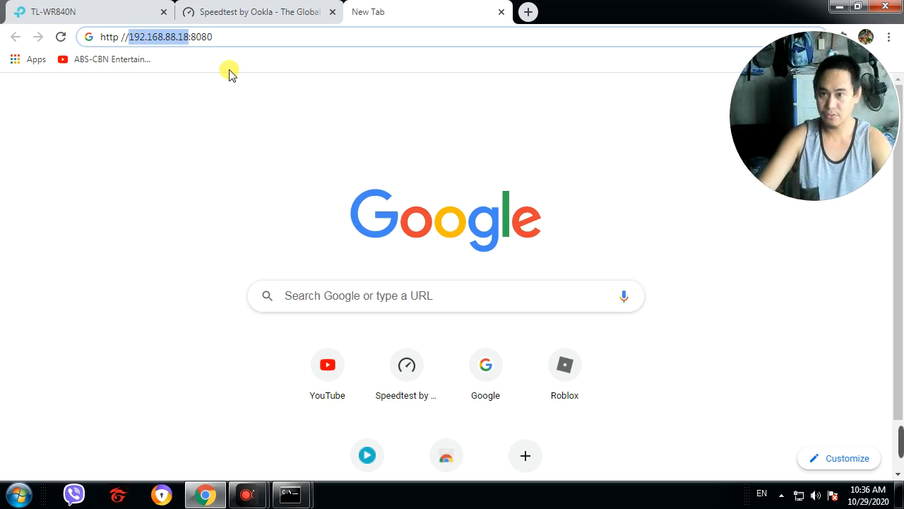
key("ctrl+v")
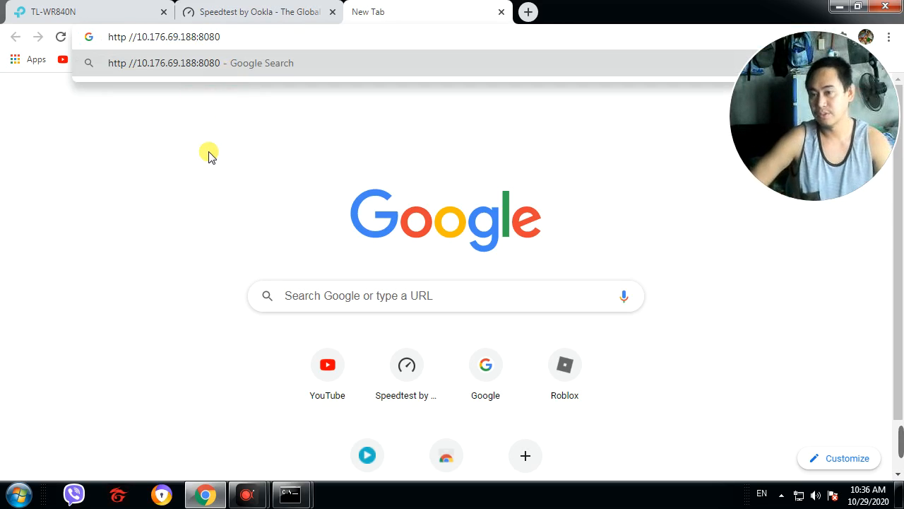
left_click(30, 7)
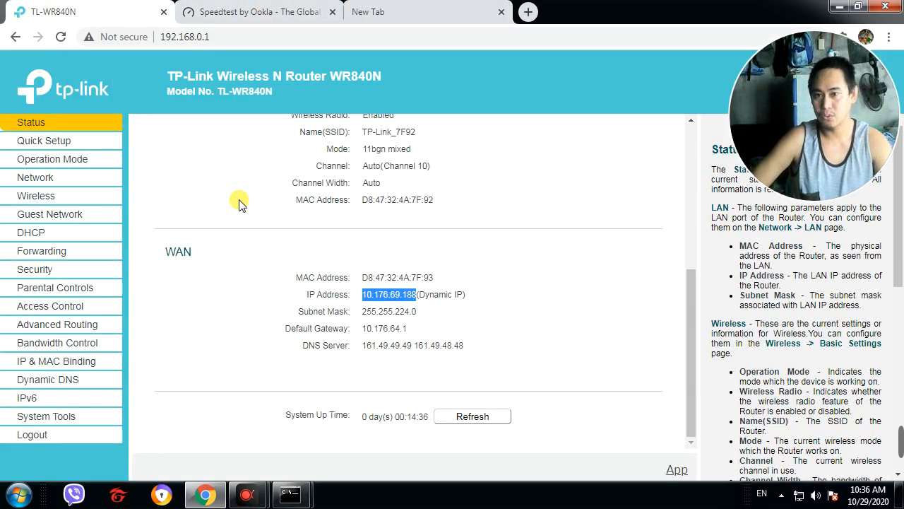
Step: Look over the Wireless 2.4GHz and WAN details on the router's Status page and clear the text selection
scroll(248, 204, "up", 2)
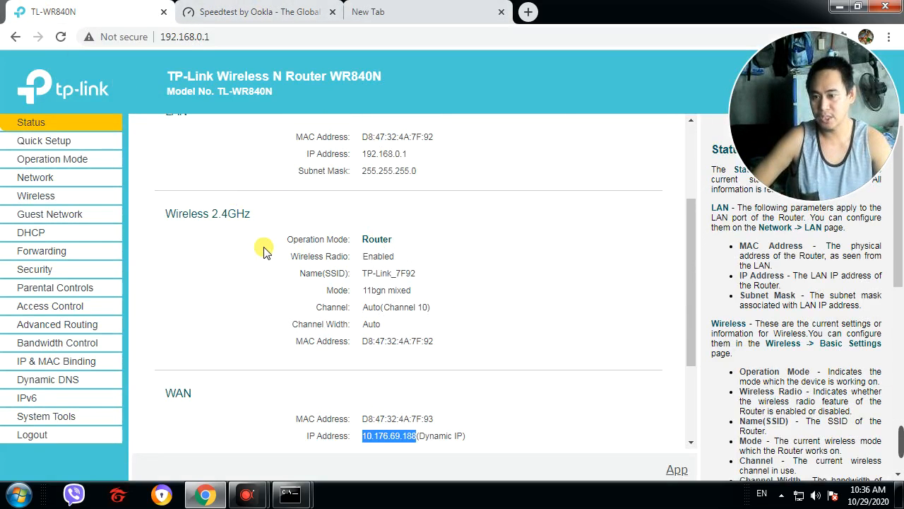
scroll(283, 240, "down", 2)
left_click(398, 316)
left_click_drag(448, 347, 284, 256)
left_click(247, 258)
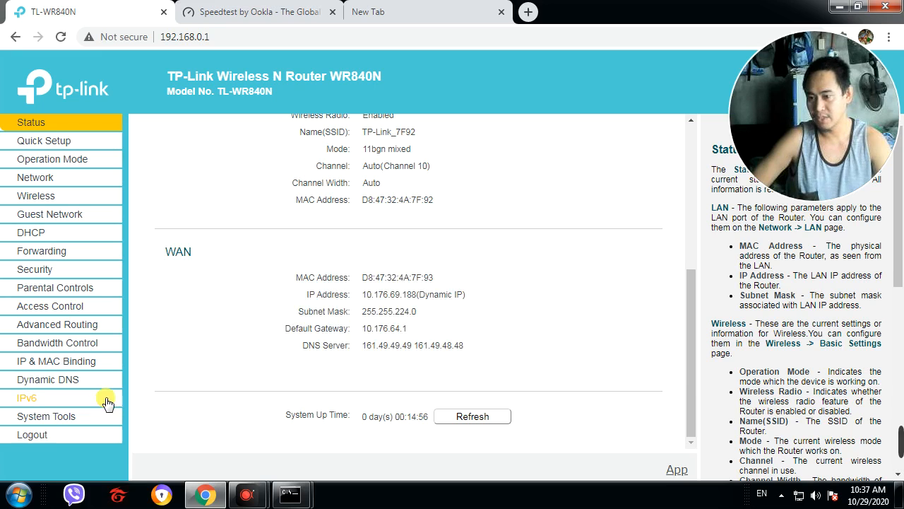
Step: Look at the System Tools time settings and the page for changing the router's user name and password
left_click(59, 416)
scroll(53, 417, "down", 1)
scroll(52, 431, "down", 1)
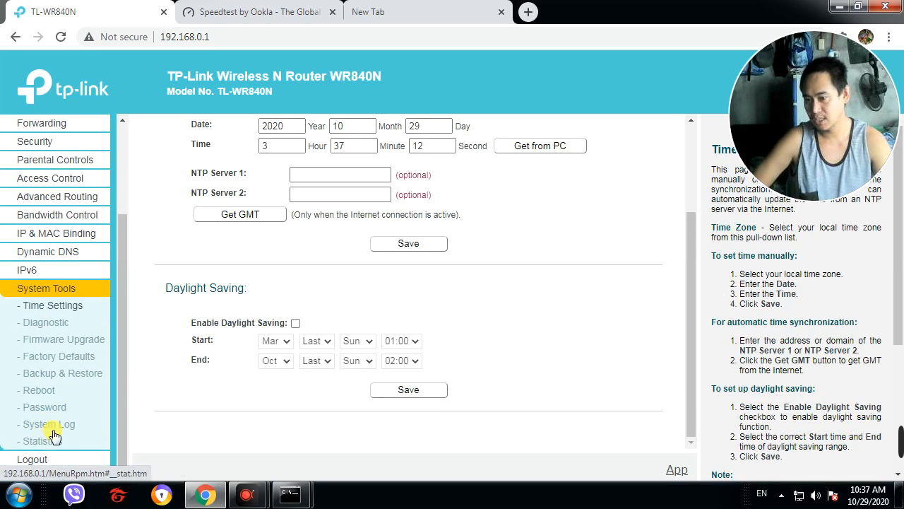
left_click(48, 408)
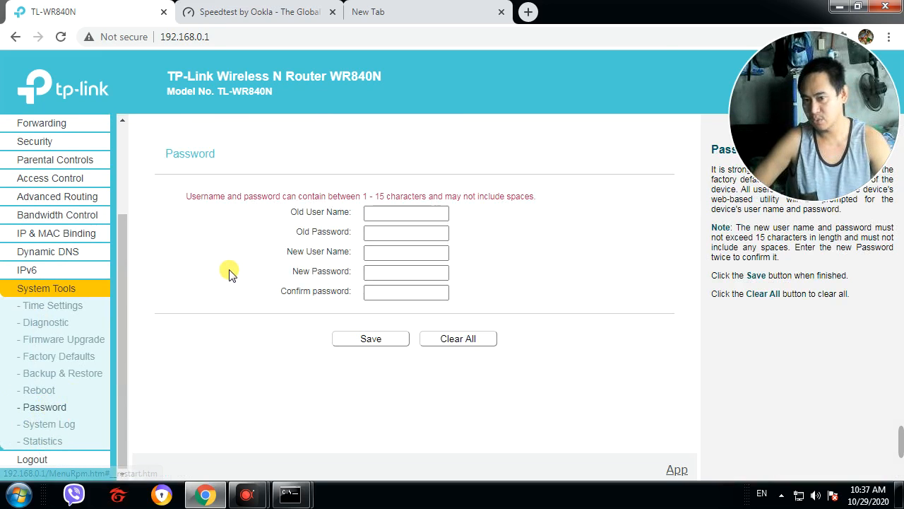
Step: Set the router's time zone to (GMT+08:00) Beijing, Chongqing, Urumchi, Hong Kong, Taipei, Kuala Lumpur, Perth and save the time settings
left_click(64, 292)
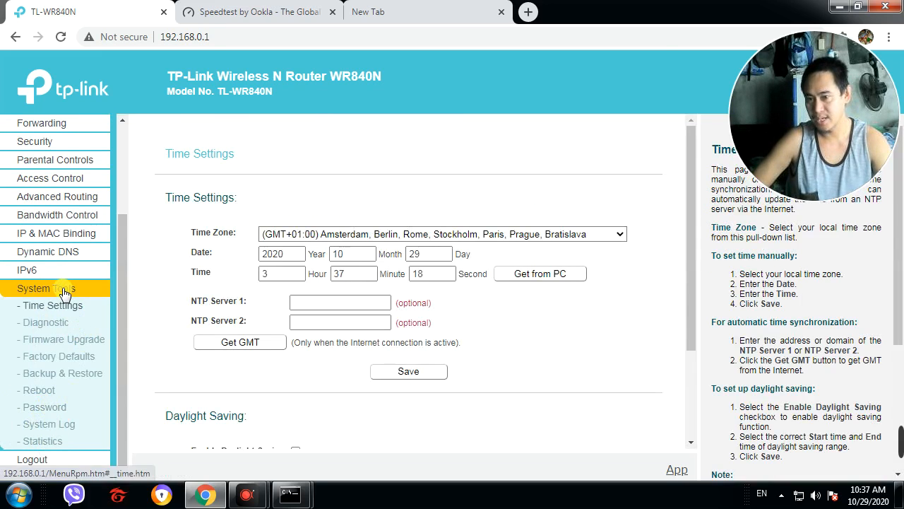
left_click(334, 233)
scroll(339, 297, "down", 3)
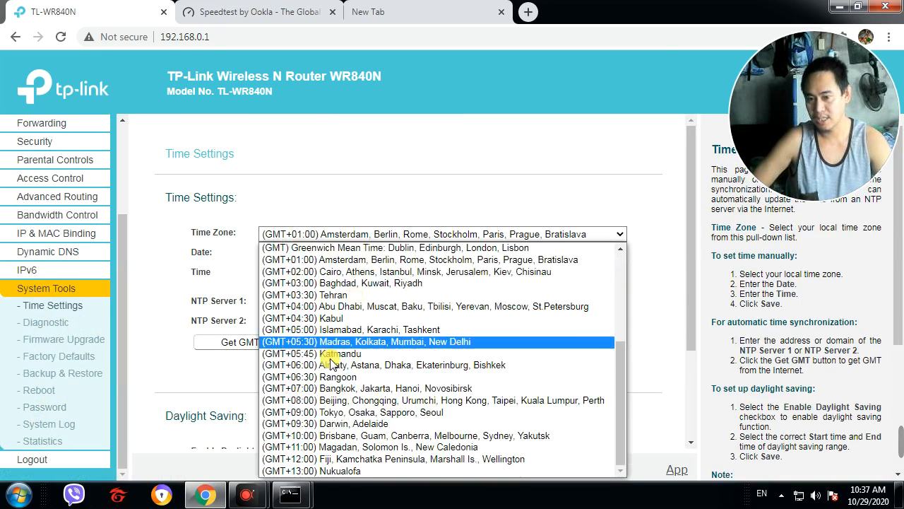
left_click(324, 400)
left_click(410, 372)
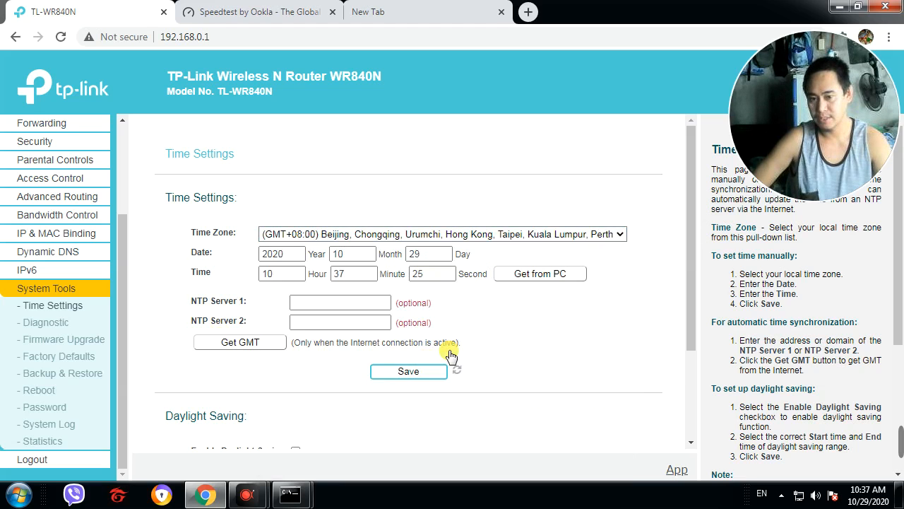
scroll(580, 317, "down", 3)
scroll(465, 337, "up", 3)
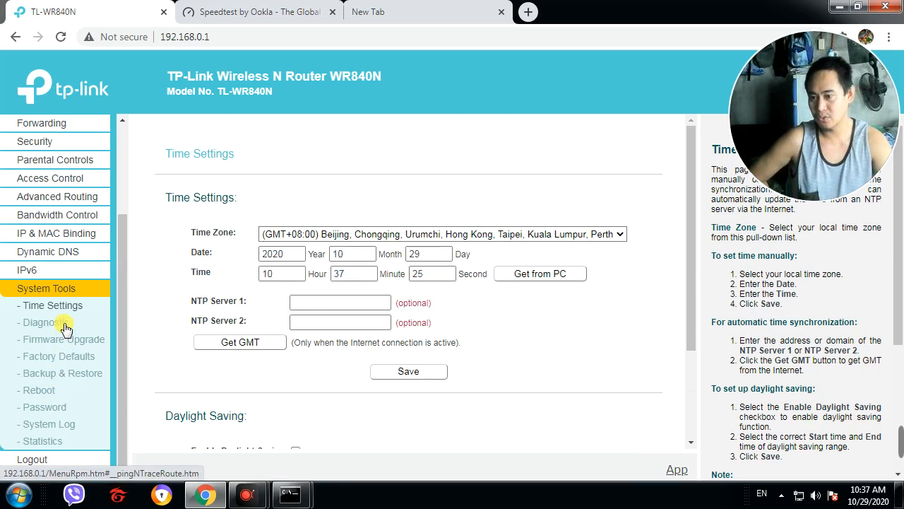
Step: Look through the Wireless pages for statistics, security, advanced settings and MAC filtering, plus Quick Setup and Status
scroll(63, 279, "up", 3)
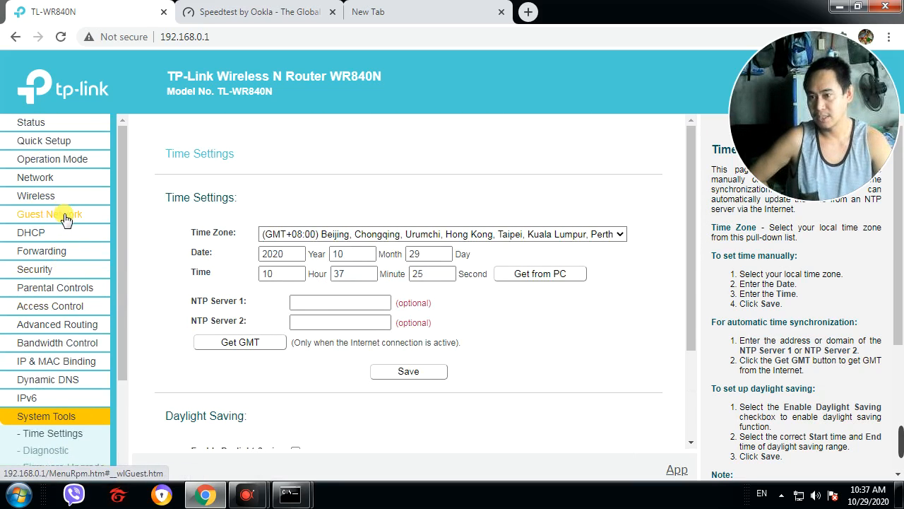
left_click(48, 196)
left_click(56, 299)
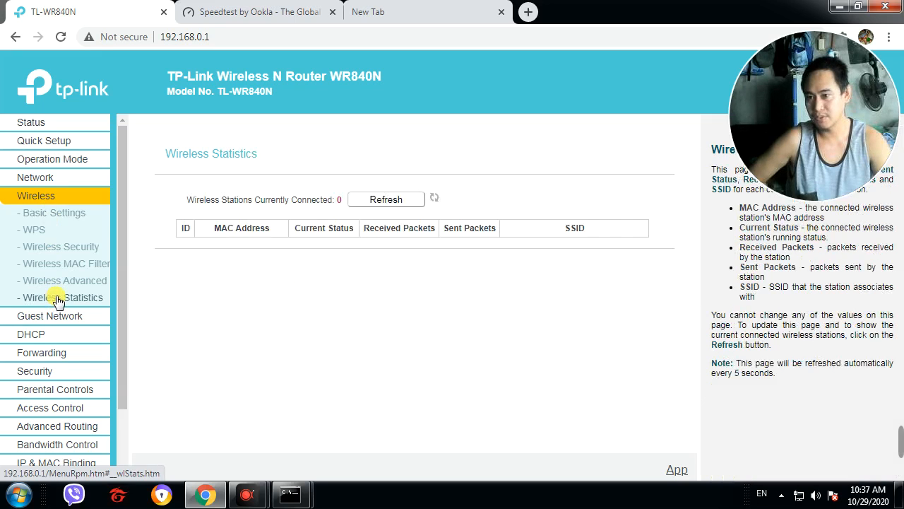
left_click(62, 247)
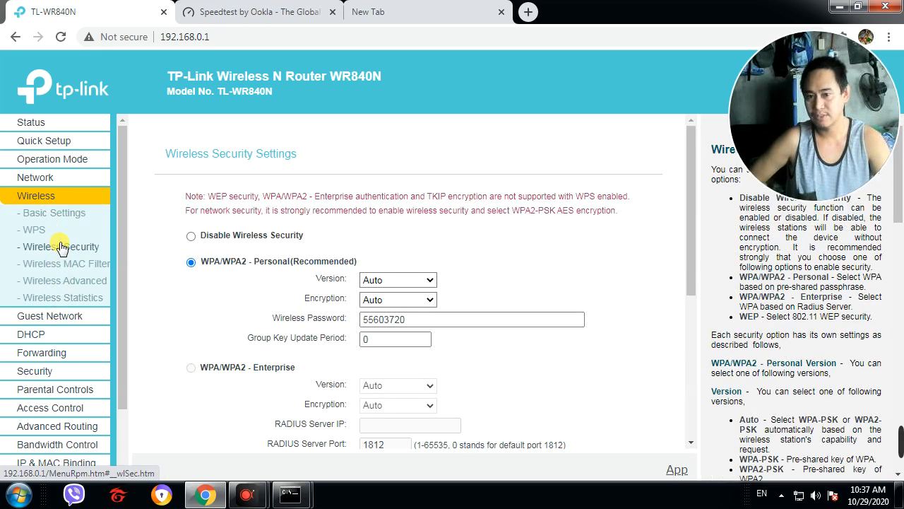
left_click(55, 280)
left_click(53, 263)
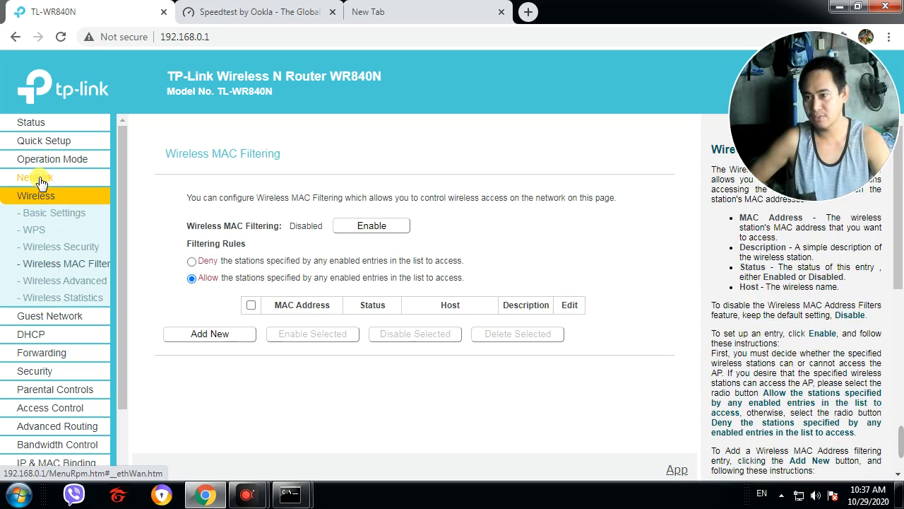
left_click(43, 141)
left_click(41, 123)
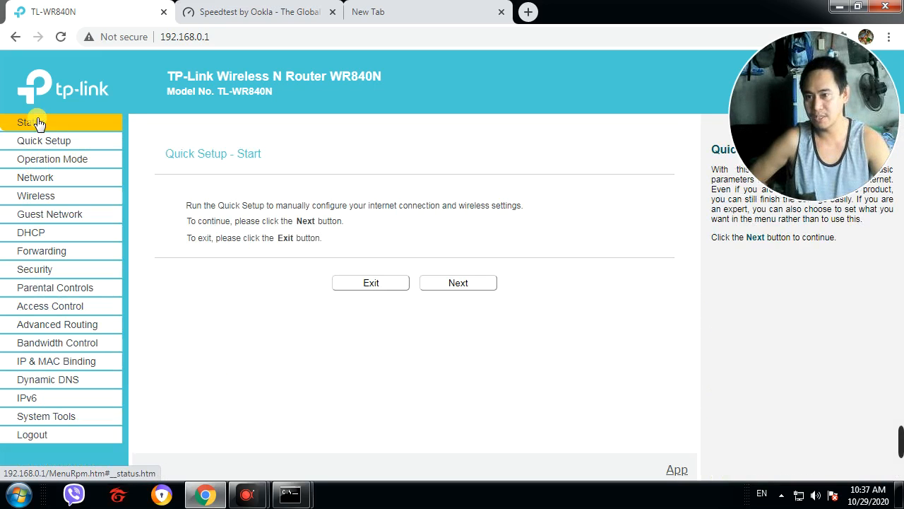
Step: Look through the router's Basic Security, Advanced Security and Local Management pages and return to the Speedtest result
left_click(55, 269)
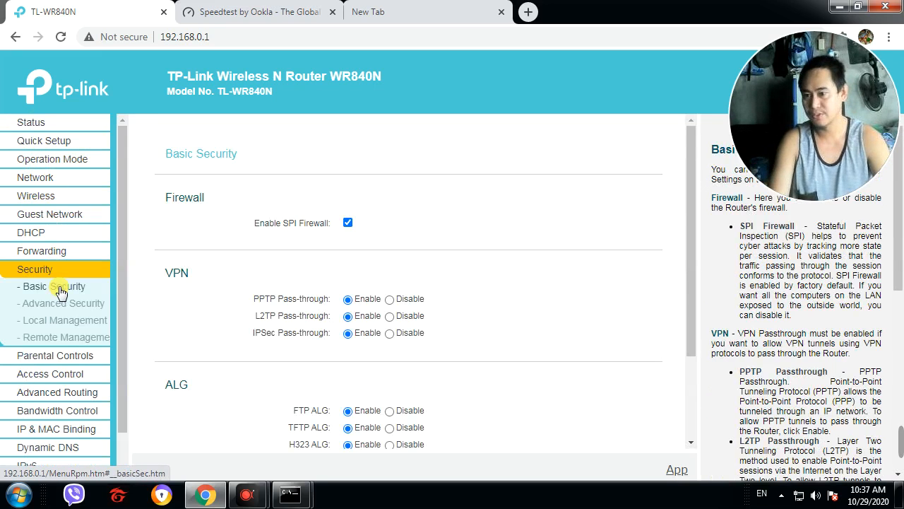
left_click(59, 303)
left_click(60, 320)
left_click(58, 303)
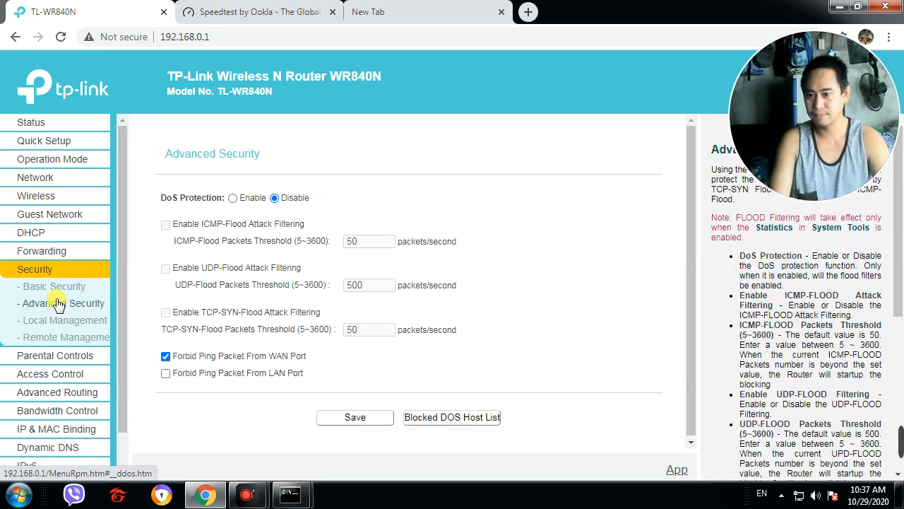
left_click(189, 12)
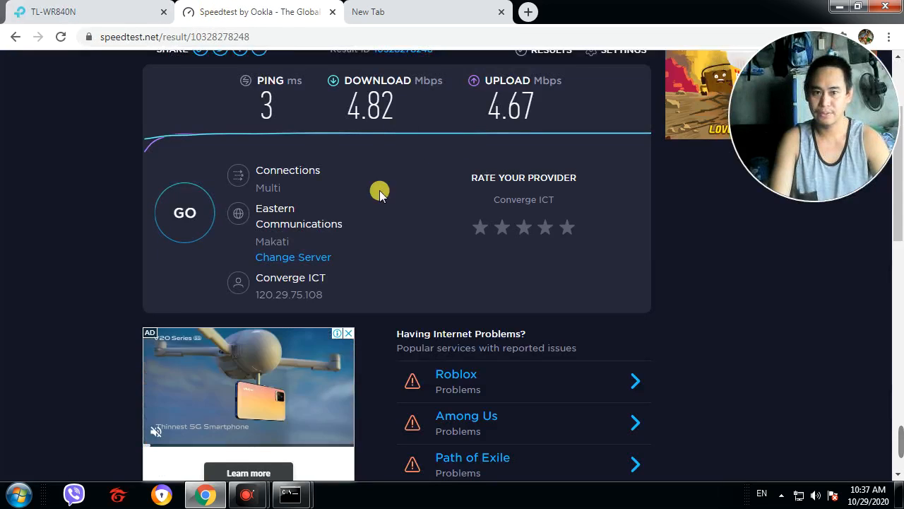
mouse_move(247, 494)
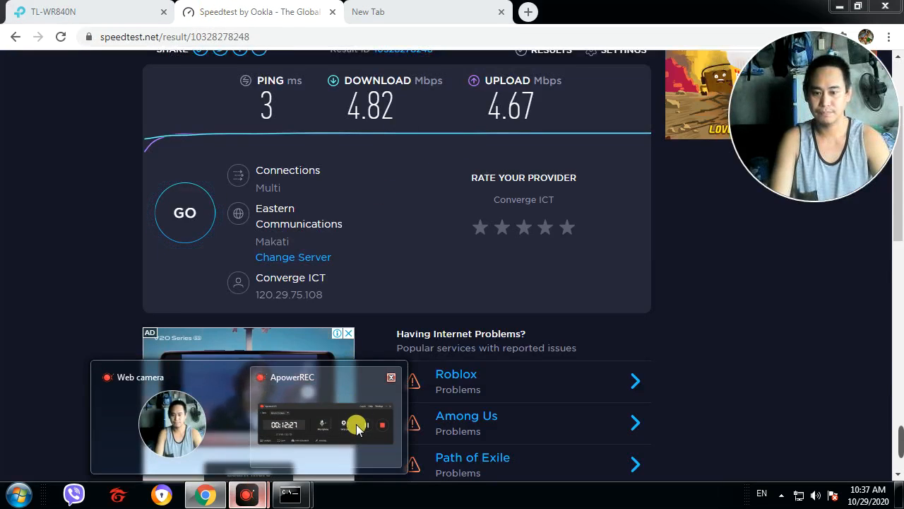